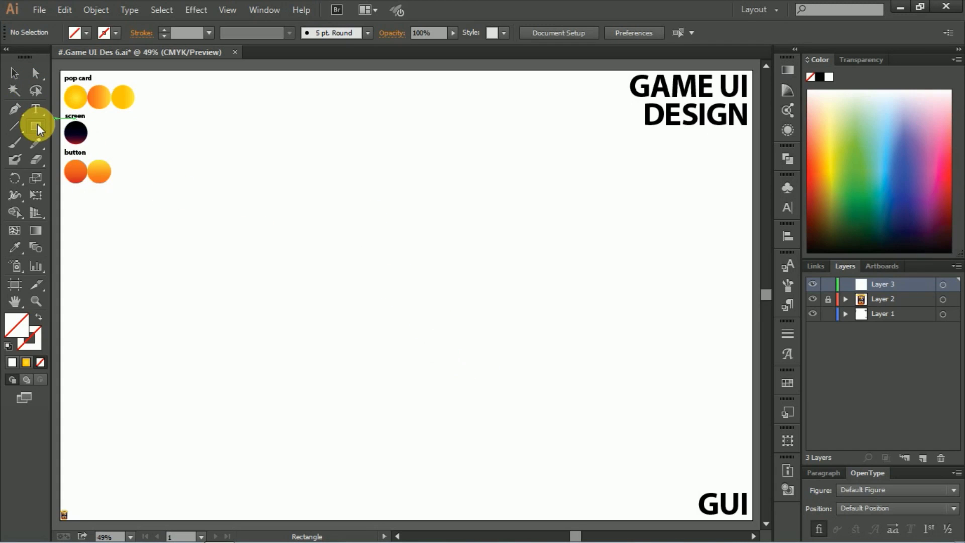
Draw a tall black rectangle card centred on the artboard
left_click_drag(338, 242, 486, 456)
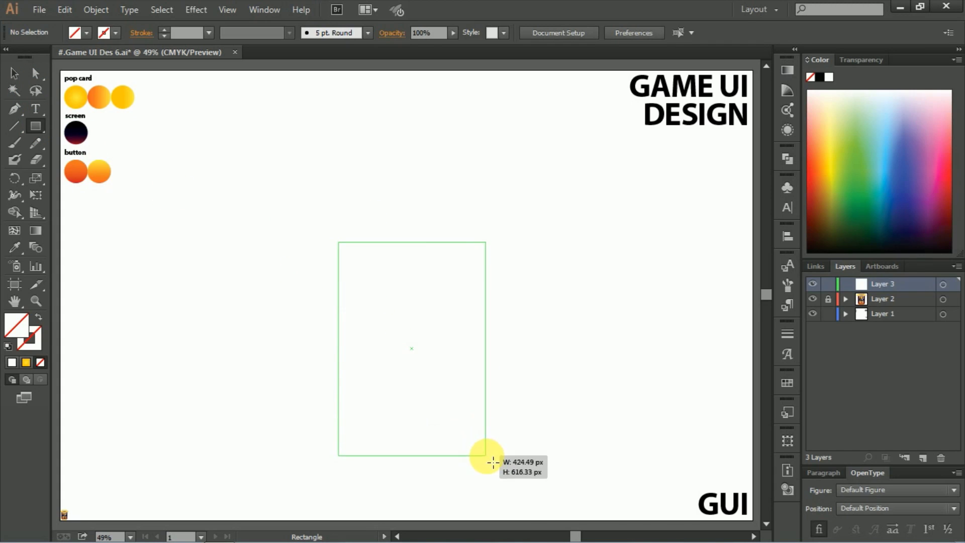
left_click(85, 34)
left_click(32, 52)
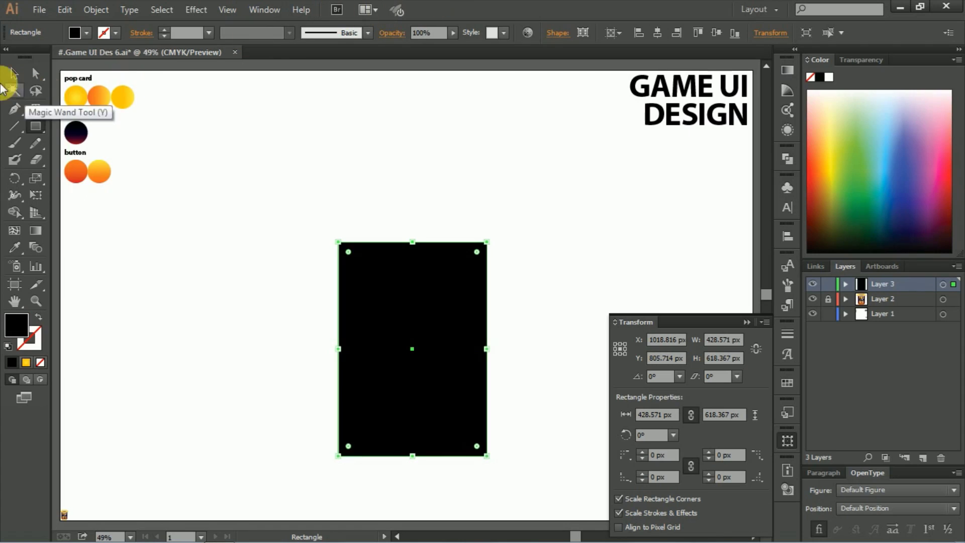
left_click(14, 73)
left_click(788, 235)
left_click(679, 266)
left_click(734, 261)
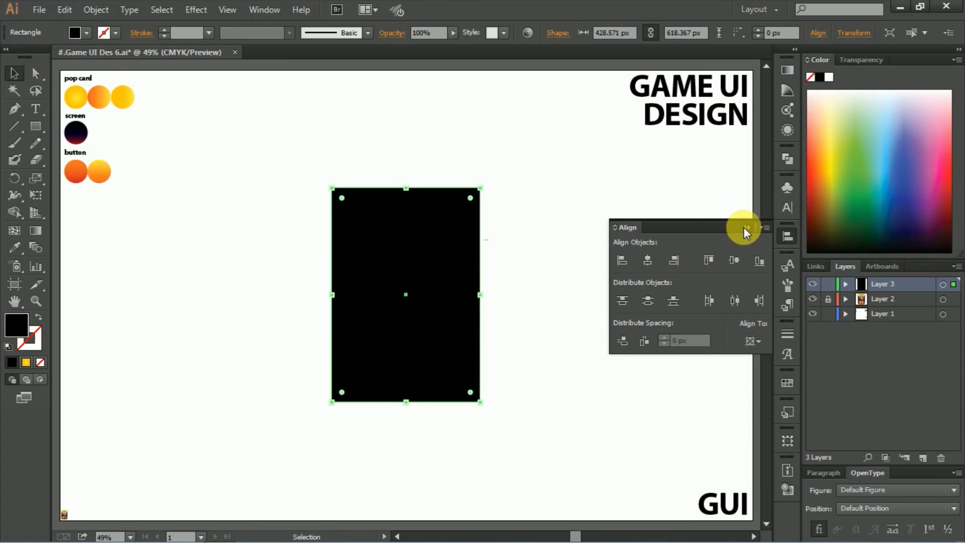
left_click(526, 253)
Duplicate the card slightly lower, fill the copy light grey and send it behind
left_click(410, 252)
left_click_drag(433, 263, 433, 284)
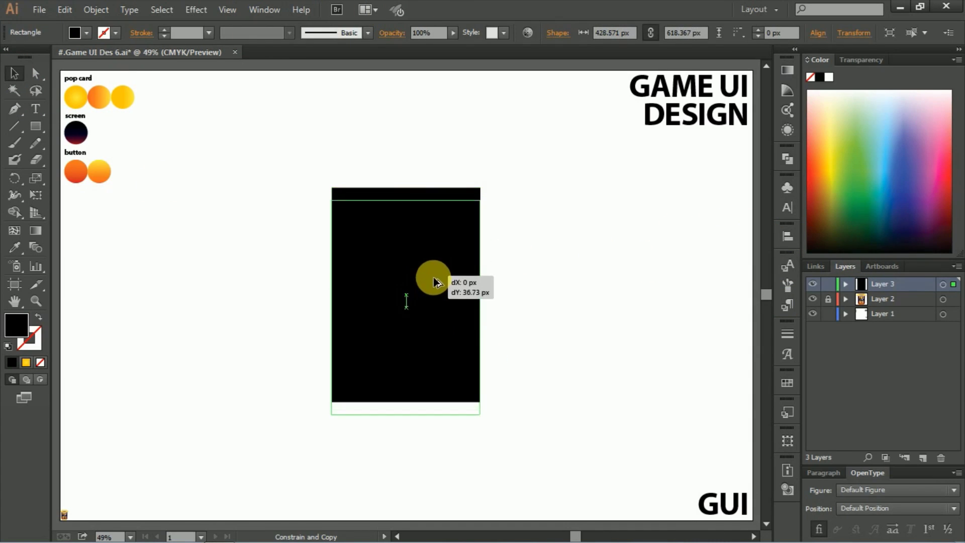
left_click(85, 33)
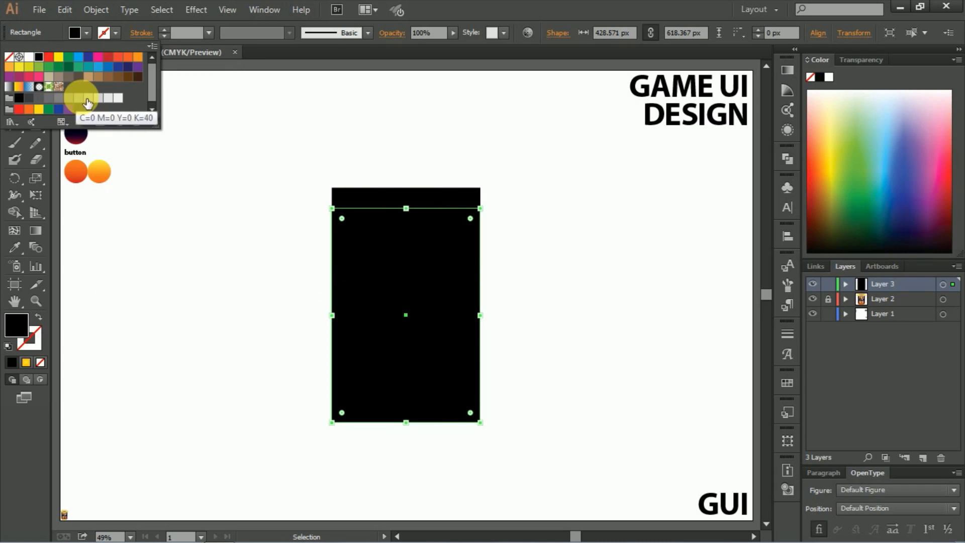
left_click(76, 92)
key("ctrl+[")
left_click(543, 275)
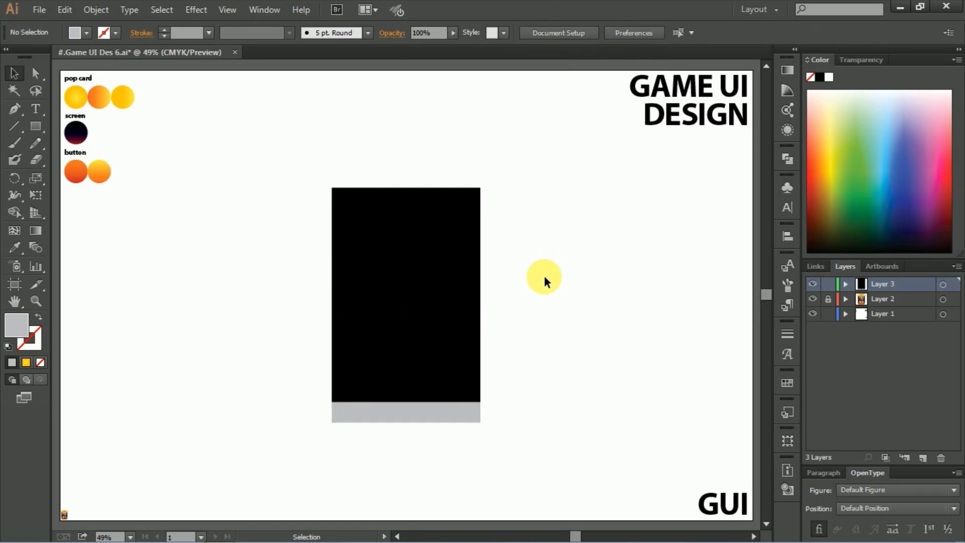
Round the bottom corners of both card shapes to about 77 px
left_click_drag(508, 478, 508, 477)
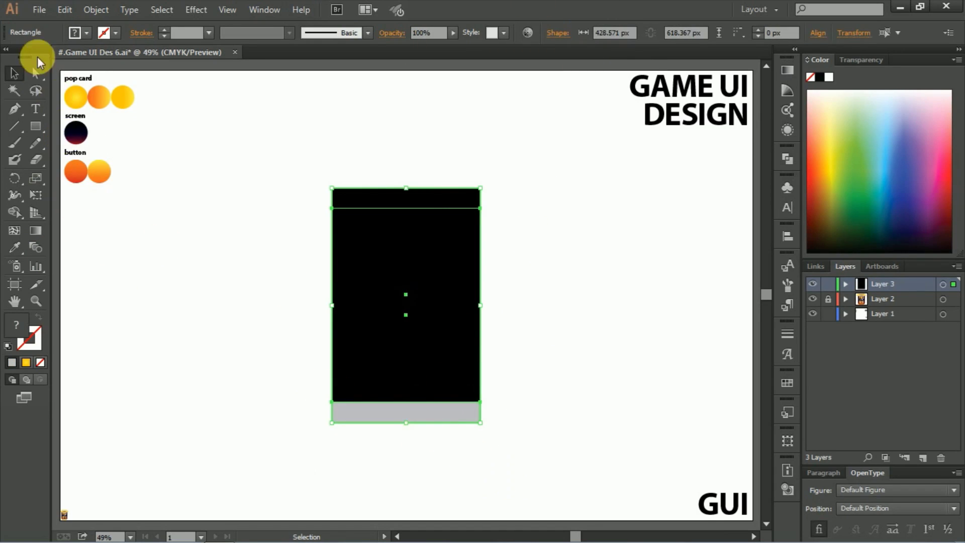
left_click(35, 73)
left_click_drag(318, 391, 512, 464)
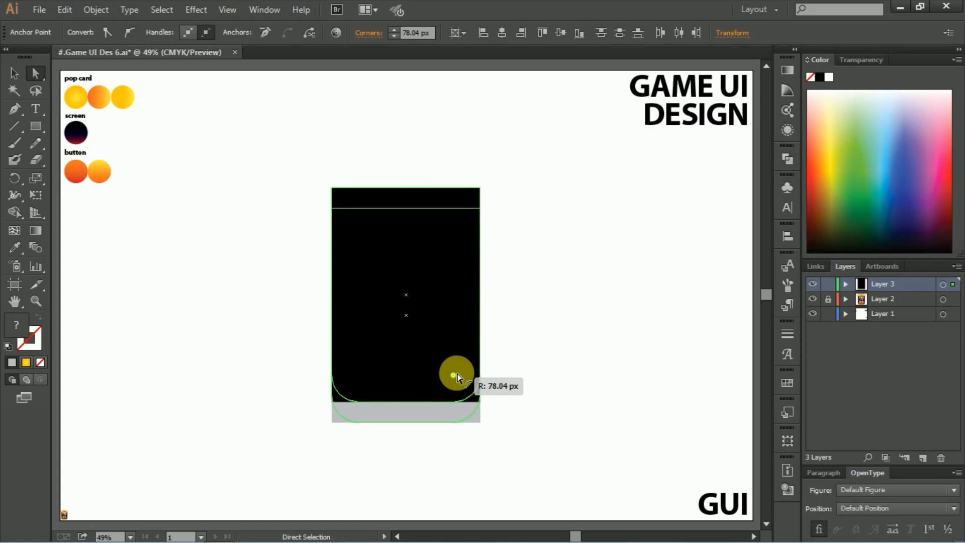
mouse_move(454, 372)
left_mouse_down()
mouse_move(456, 409)
mouse_move(444, 405)
left_mouse_up()
left_click(431, 421)
left_click(510, 446)
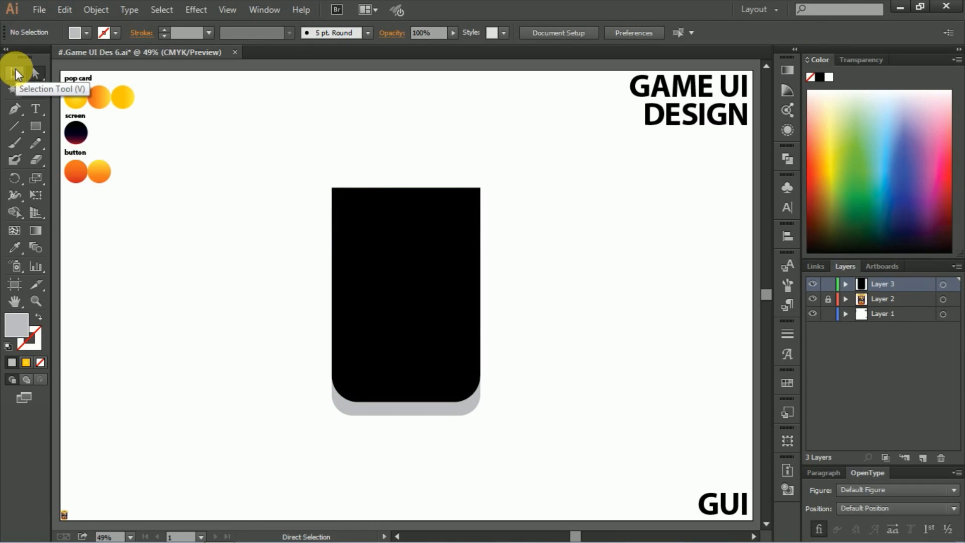
left_click(38, 125)
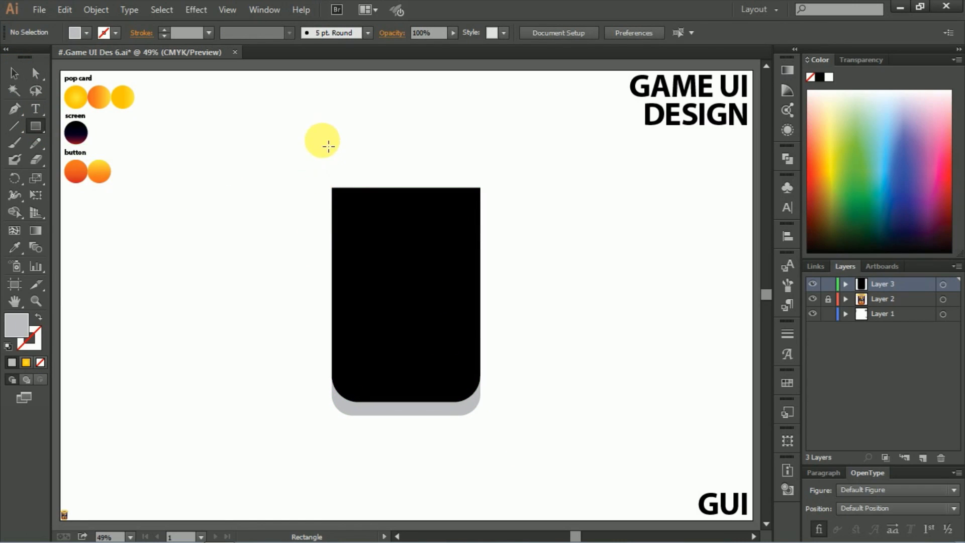
Draw a wide grey bar centred above the card and make a narrower copy
left_click_drag(318, 141, 500, 185)
left_click(14, 73)
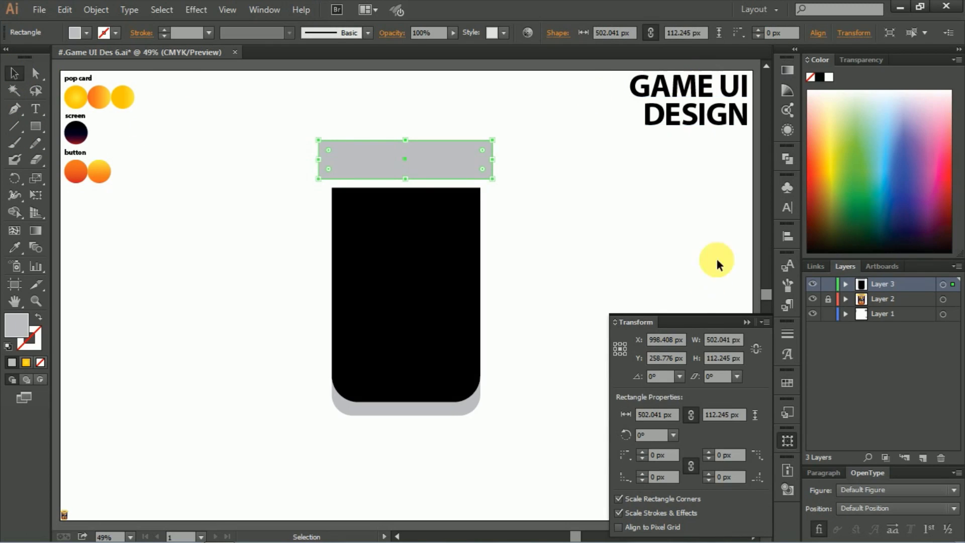
key("shift+F7")
left_click(734, 260)
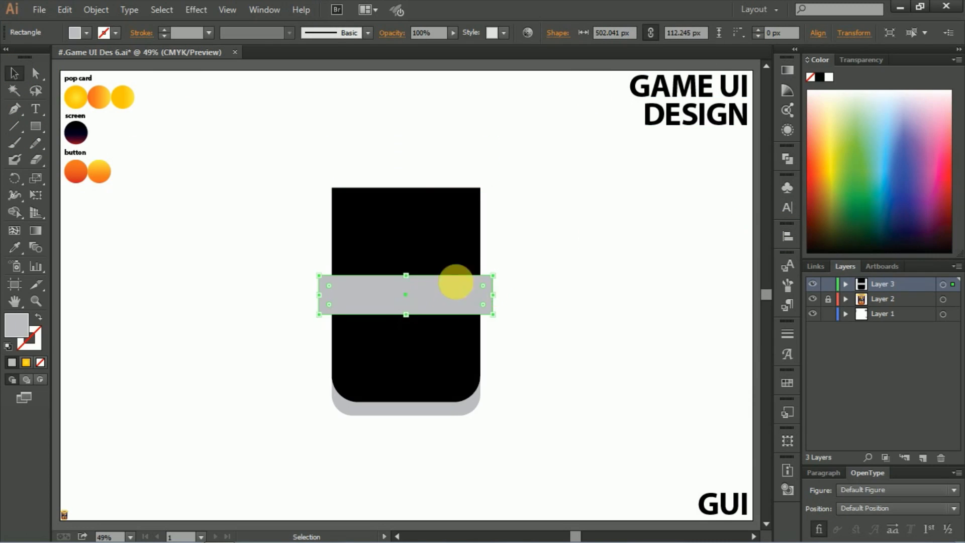
left_click_drag(455, 282, 457, 121)
mouse_move(491, 299)
left_mouse_down()
mouse_move(404, 300)
mouse_move(384, 163)
mouse_move(460, 165)
mouse_move(457, 175)
mouse_move(513, 132)
left_mouse_up()
left_click(535, 213)
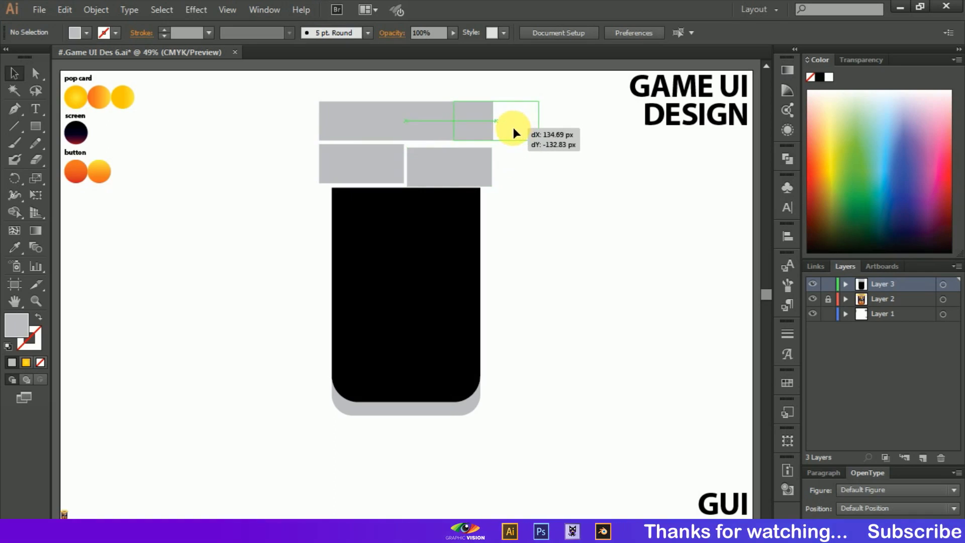
Place copies as end pieces in the top row, colour them darker grey and send them behind
mouse_move(376, 167)
left_mouse_down()
mouse_move(338, 123)
mouse_move(306, 107)
left_mouse_up()
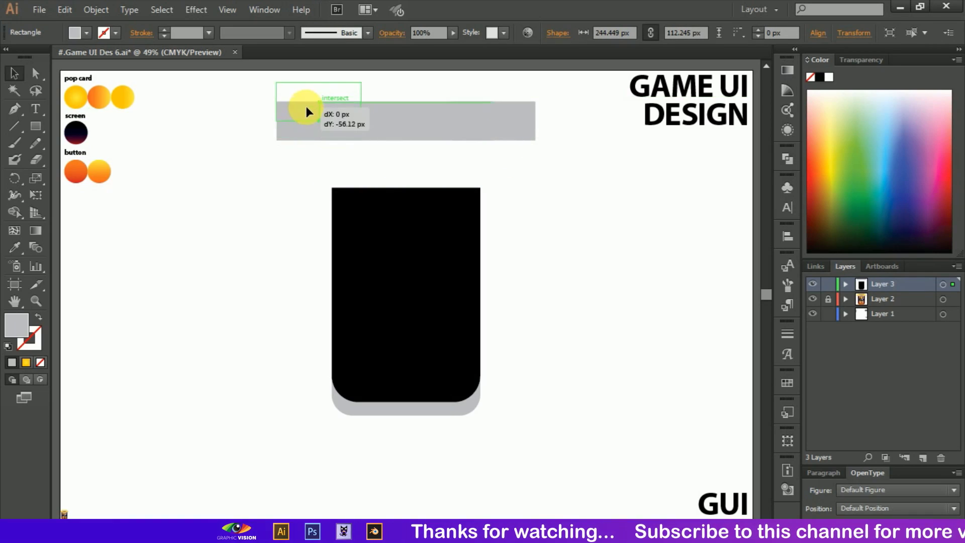
left_click_drag(520, 130, 520, 111)
scroll(309, 143, "up", 2)
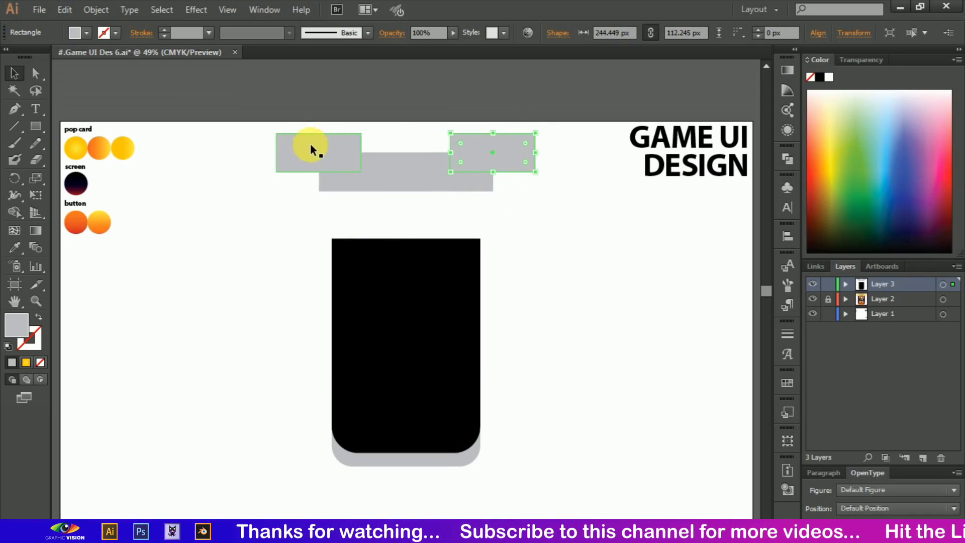
left_click(86, 33)
left_click(65, 97)
left_click(446, 134)
key("ctrl+shift+[")
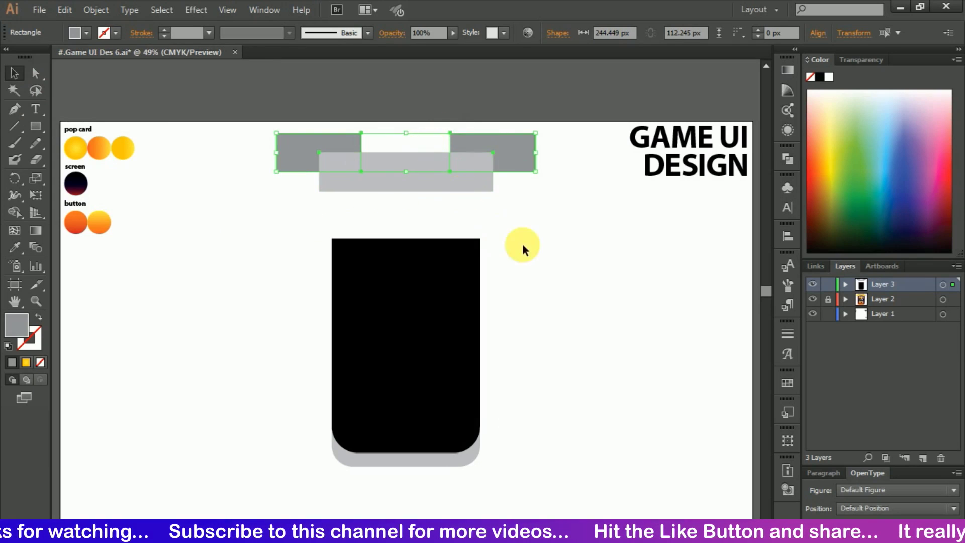
left_click(522, 243)
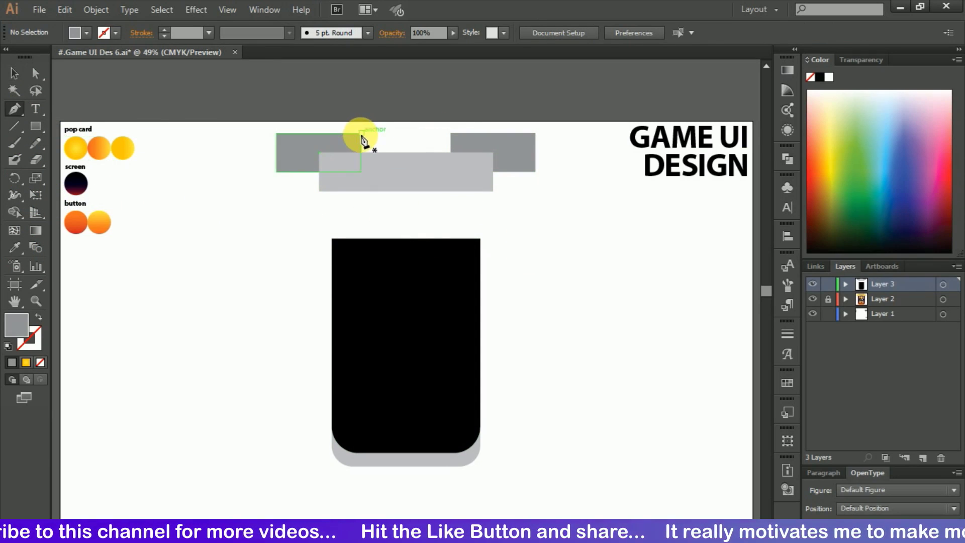
Draw a dark grey fold triangle at the bar's left end
left_click(319, 152)
left_click(361, 133)
left_click(14, 73)
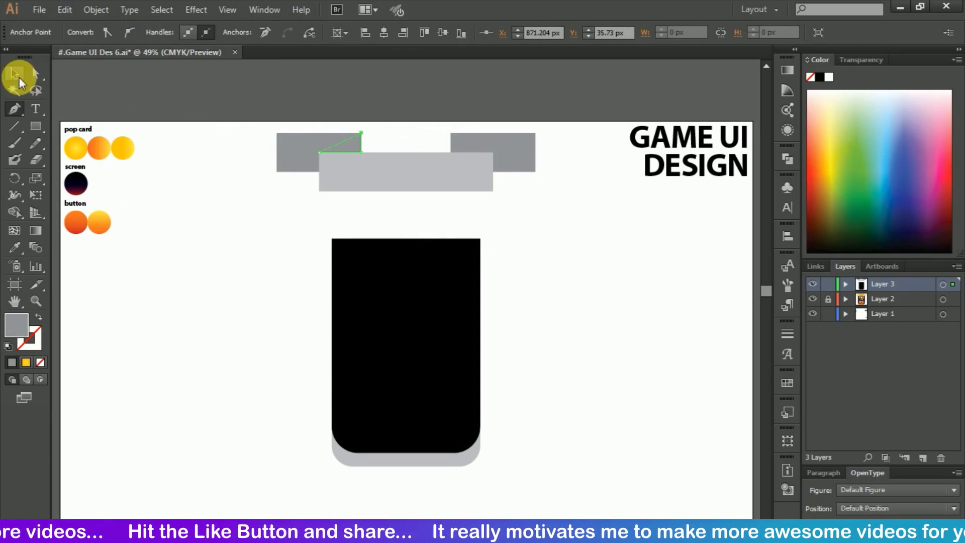
left_click(206, 235)
left_click(342, 143)
left_click(86, 33)
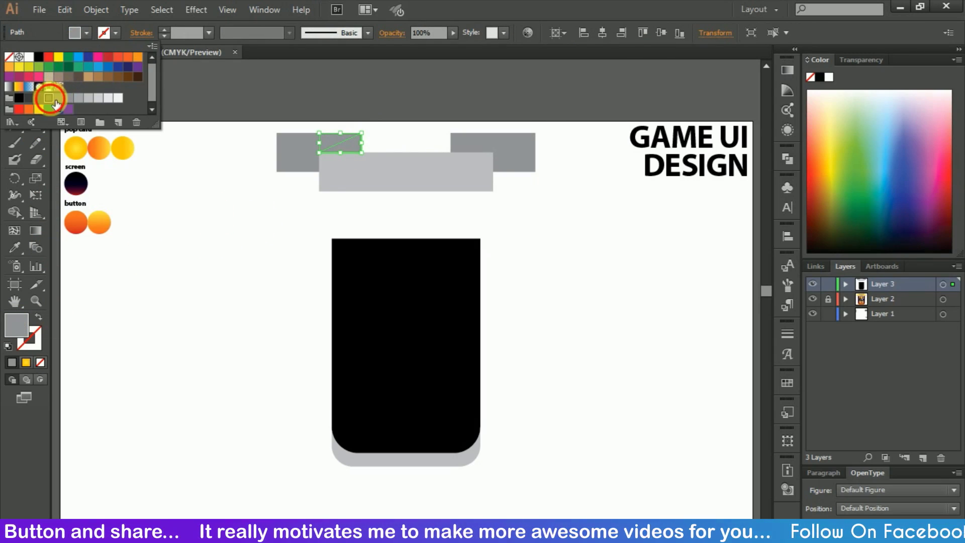
left_click(49, 98)
left_click(281, 201)
Draw a matching dark grey fold triangle at the bar's right end
left_click(14, 108)
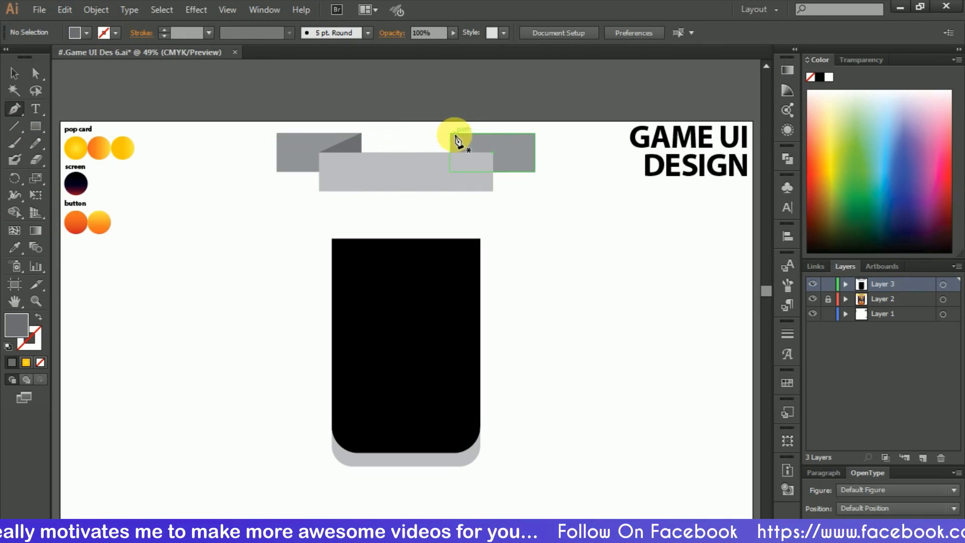
left_click(450, 133)
left_click(493, 153)
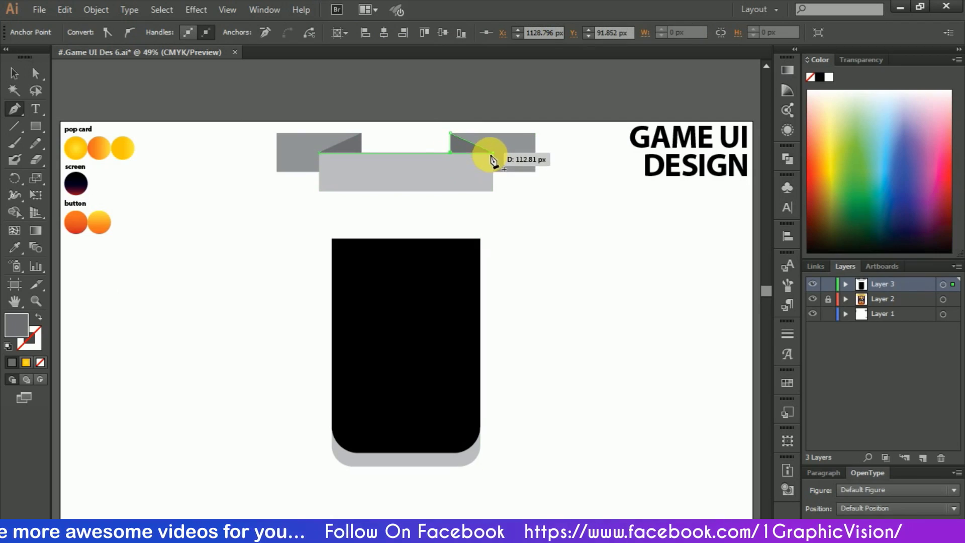
left_click(450, 152)
left_click(194, 230, "ctrl")
left_click(14, 74)
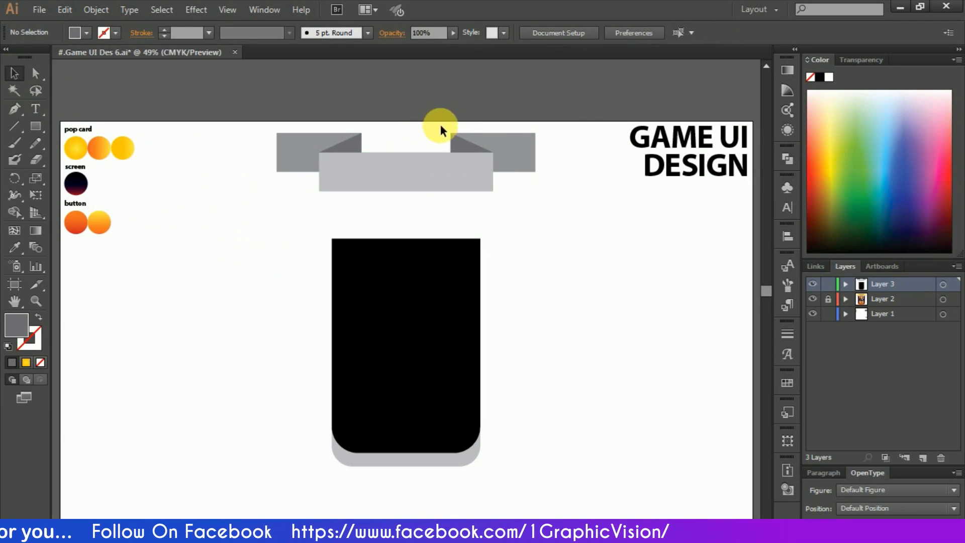
Widen the centre bar by moving its right-hand anchors outward
left_click_drag(560, 208, 558, 208)
left_click(35, 73)
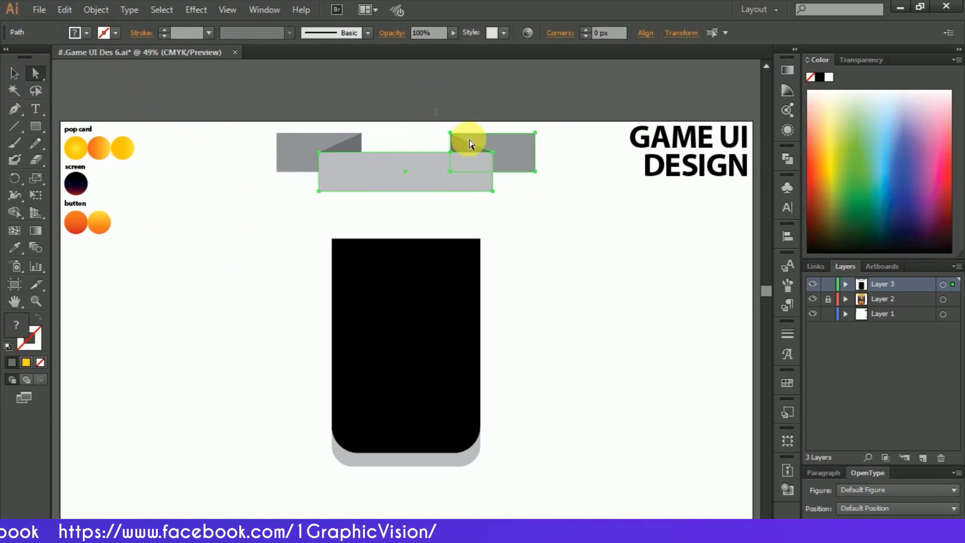
mouse_move(435, 119)
left_mouse_down()
mouse_move(505, 199)
mouse_move(502, 189)
mouse_move(513, 190)
left_mouse_up()
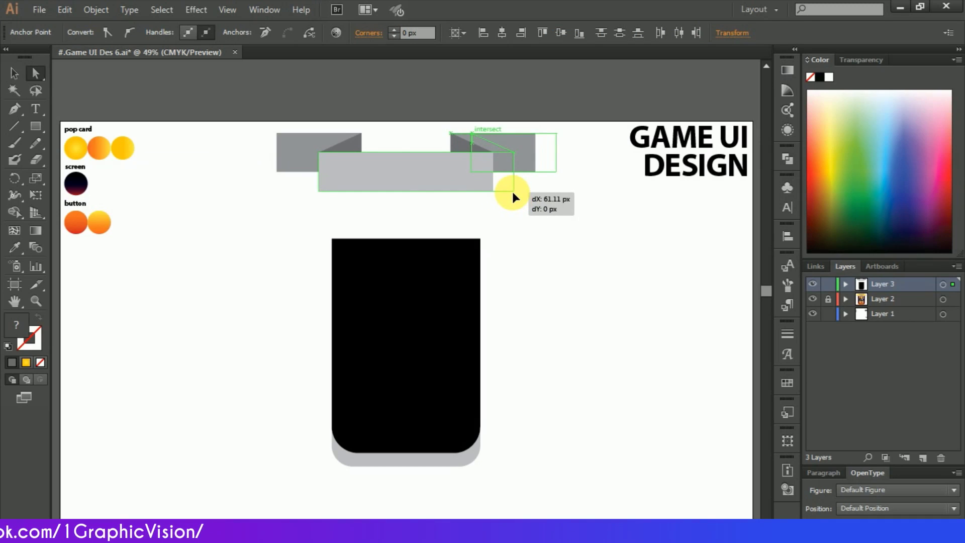
left_click(553, 221)
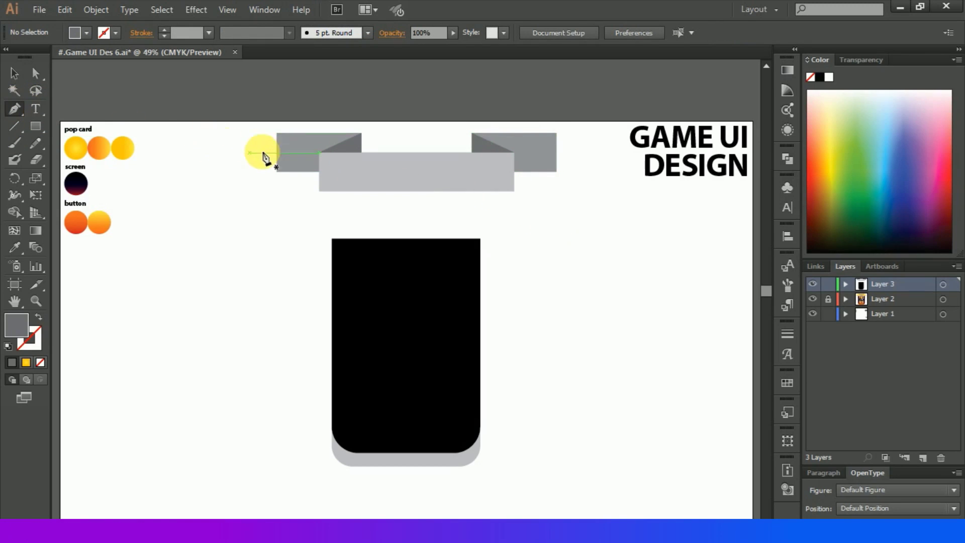
Scale the end pieces' outer anchors inward to cut V-notched tails
left_click(279, 151, "ctrl")
left_click(555, 159, "ctrl")
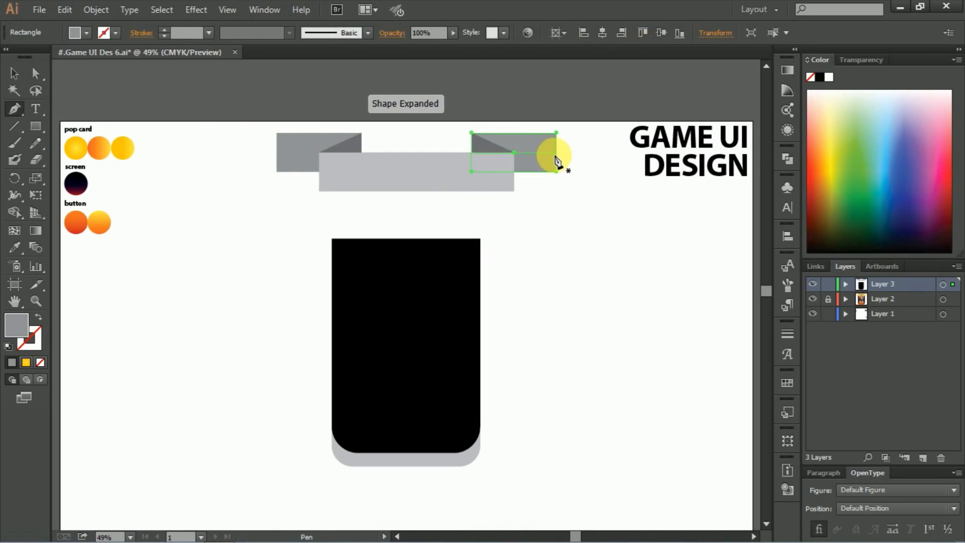
left_click(35, 73)
left_click(279, 152, "shift")
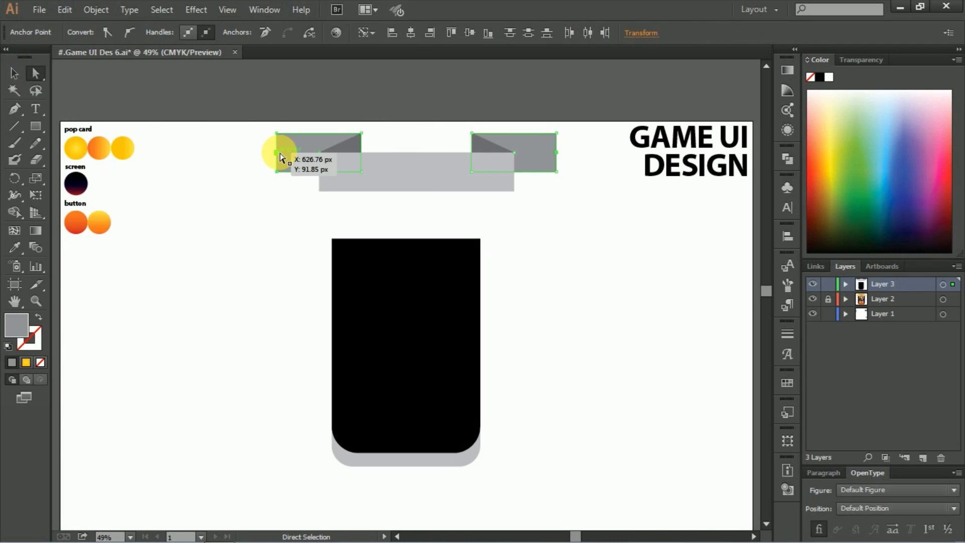
key("s")
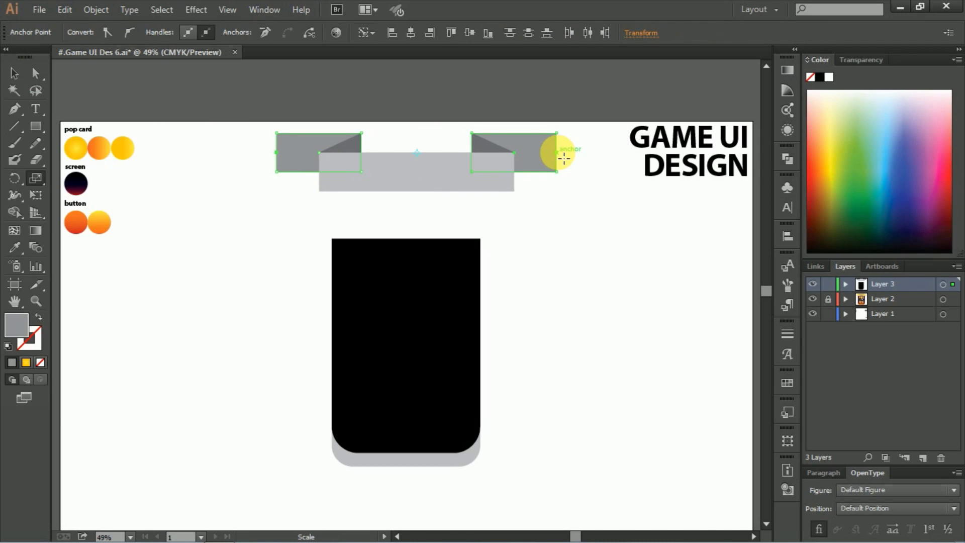
left_click_drag(534, 151, 535, 152)
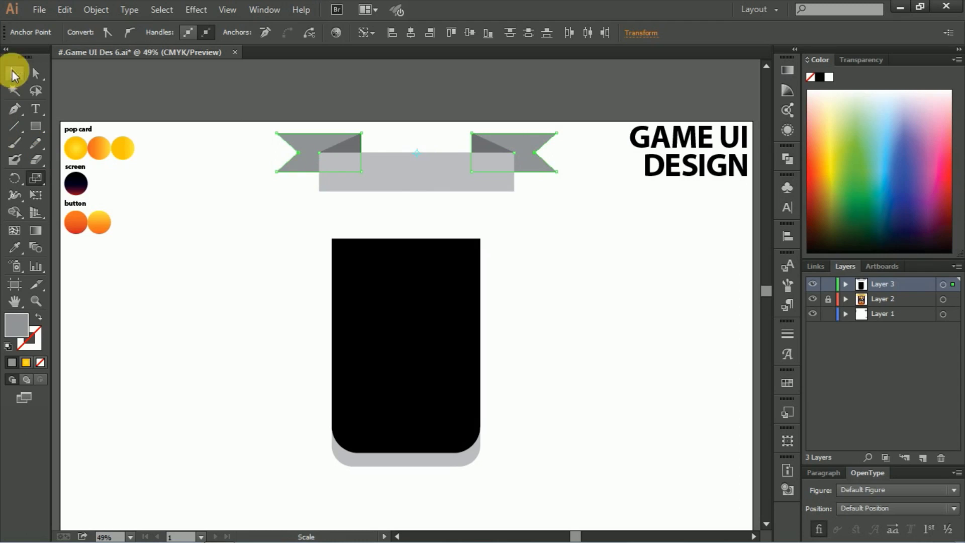
left_click(14, 72)
left_click(273, 203)
left_click(374, 179)
Eyedropper the orange-to-yellow gradient onto the centre bar and both ribbon ends
key("i")
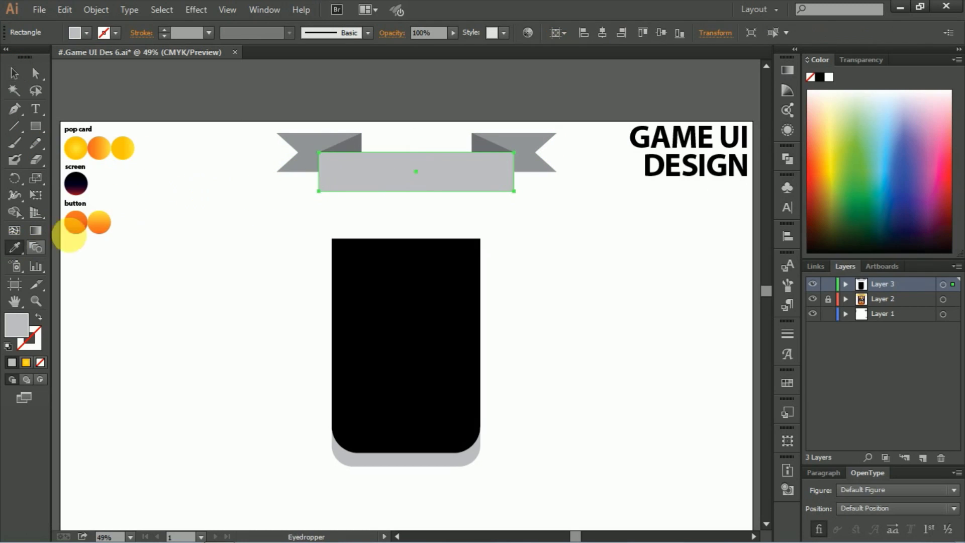
left_click(104, 154)
left_click(502, 151, "ctrl")
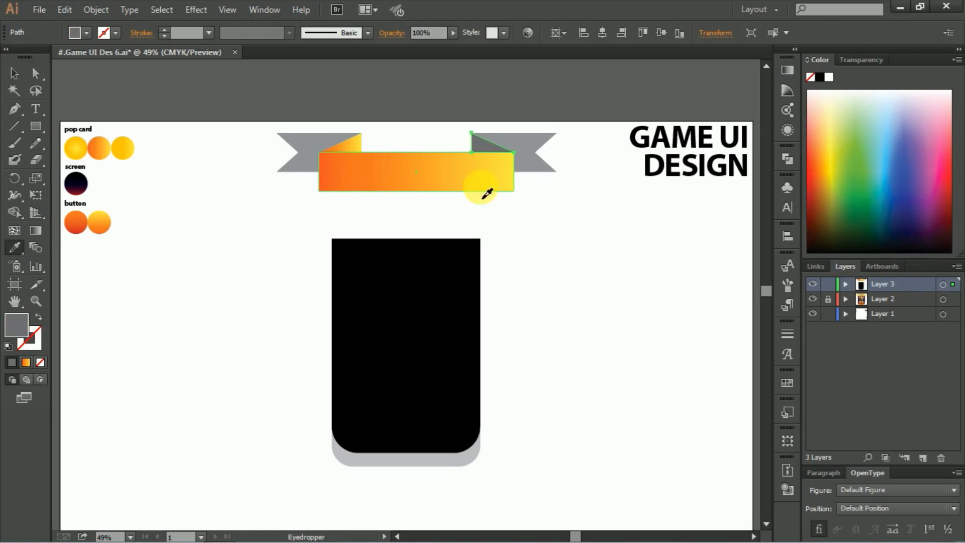
left_click(452, 163)
left_click(383, 181)
left_click(14, 73)
left_click_drag(271, 118, 542, 194)
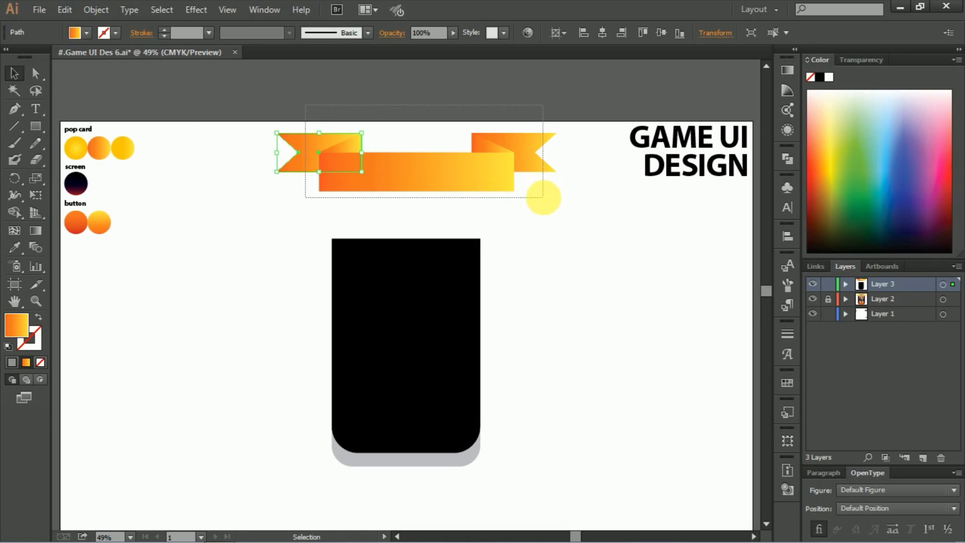
Set the ribbon's gradient angle to 90° so it runs vertically
left_click(786, 70)
left_click(672, 116)
left_click(678, 181)
left_click(648, 291)
left_click(739, 59)
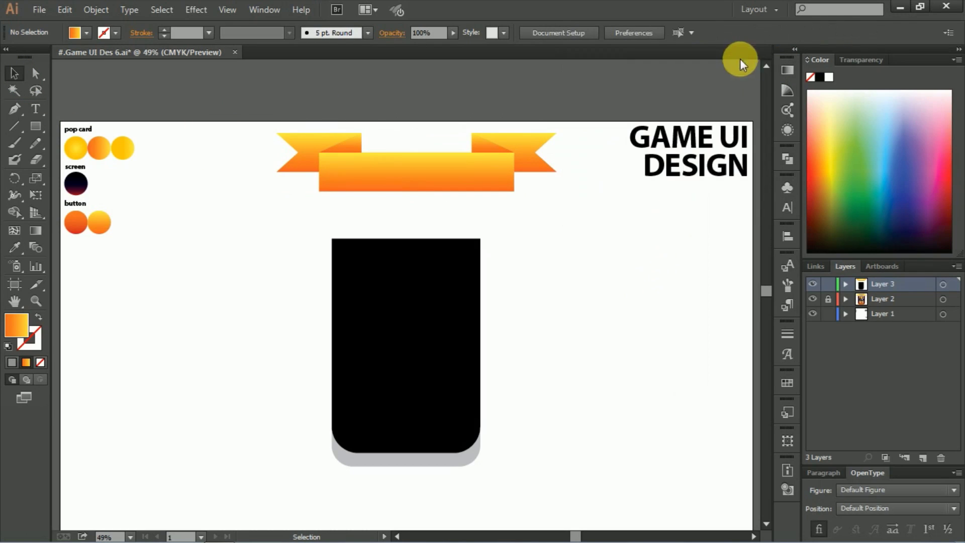
Group the ribbon pieces, centre the group horizontally and lower it onto the card's top
left_click_drag(312, 110, 531, 200)
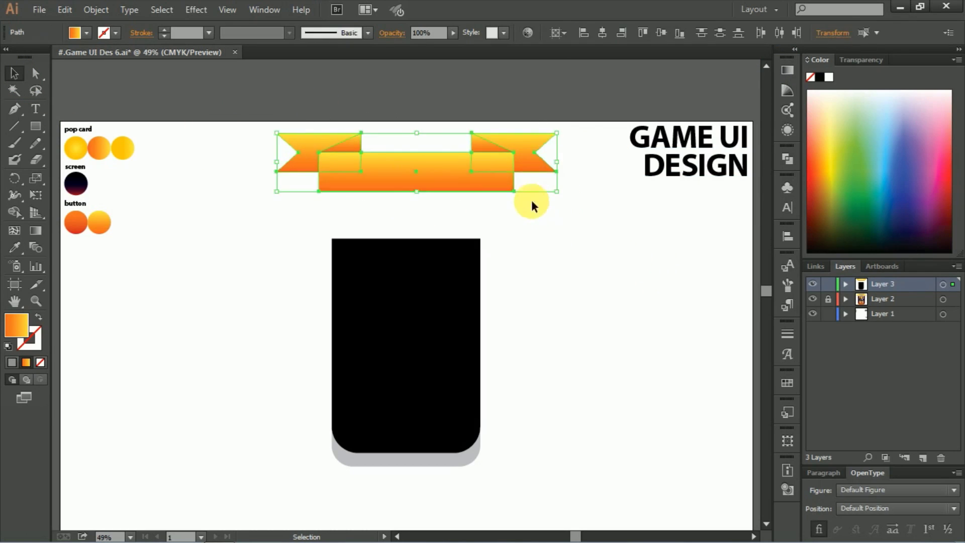
right_click(531, 199)
left_click(528, 240)
left_click(602, 31)
left_click(529, 302)
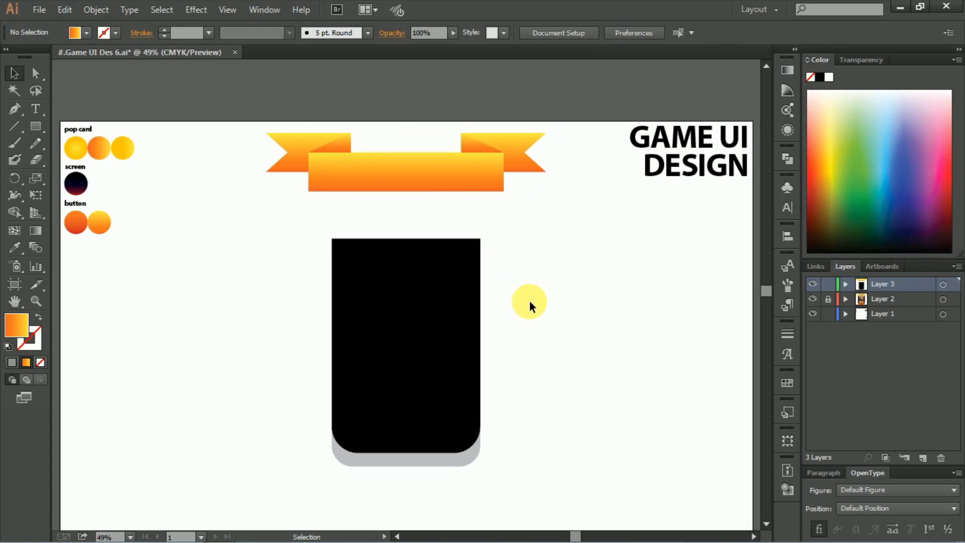
left_click_drag(418, 182, 418, 221)
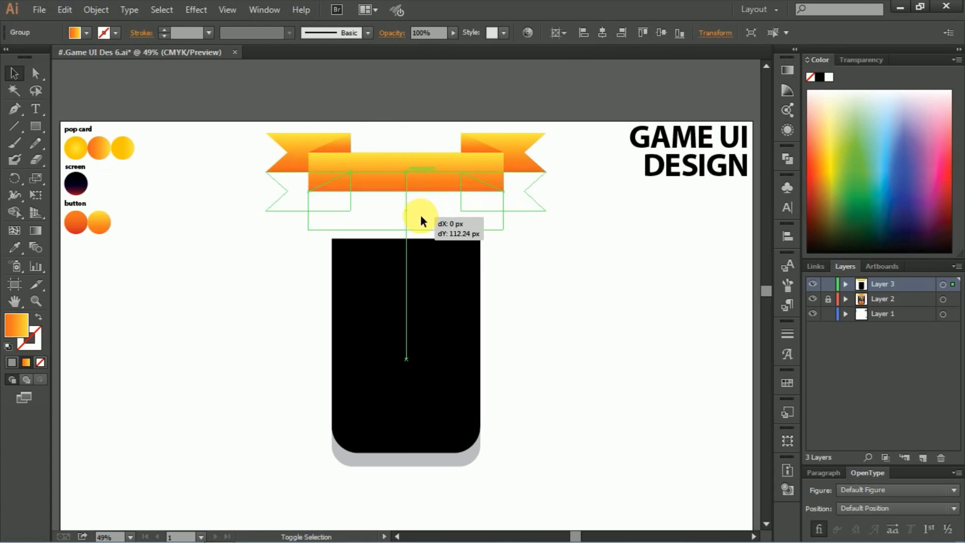
Draw a wide band for the crown's base to the left of the card
left_click(36, 126)
left_click_drag(332, 238, 486, 268)
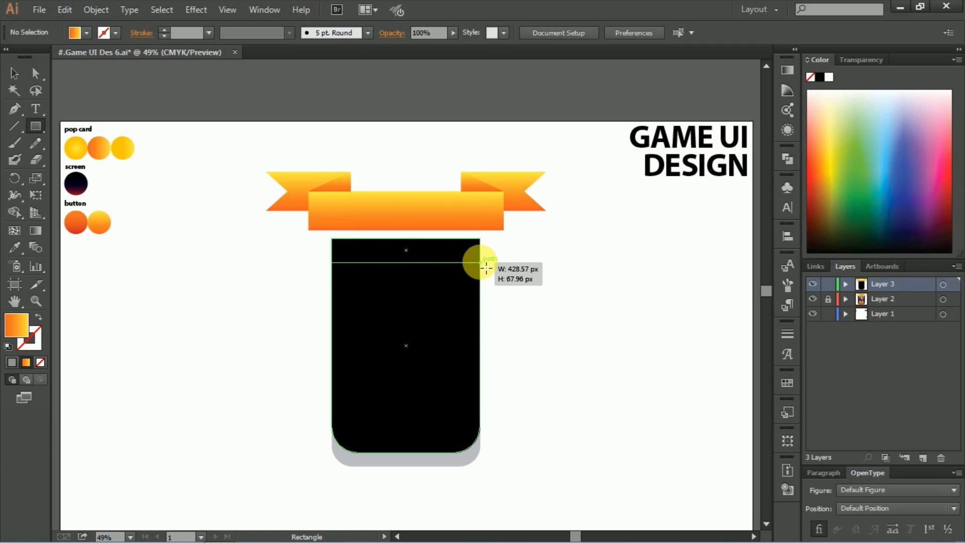
left_click(15, 73)
left_click_drag(406, 250, 196, 310)
left_click(70, 246)
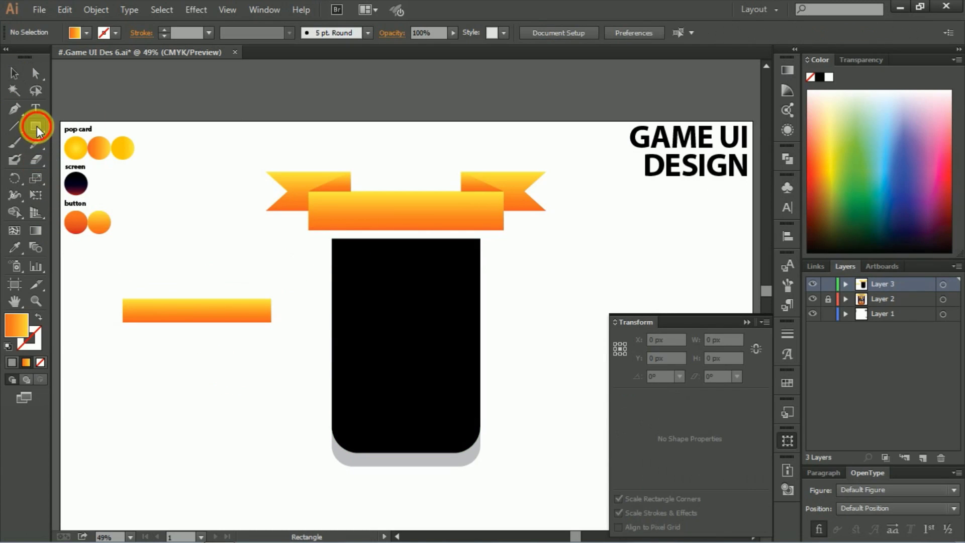
Create a 3-sided polygon and reshape it into a right triangle on the band's left end
left_click_drag(37, 126, 89, 175)
left_click(200, 226)
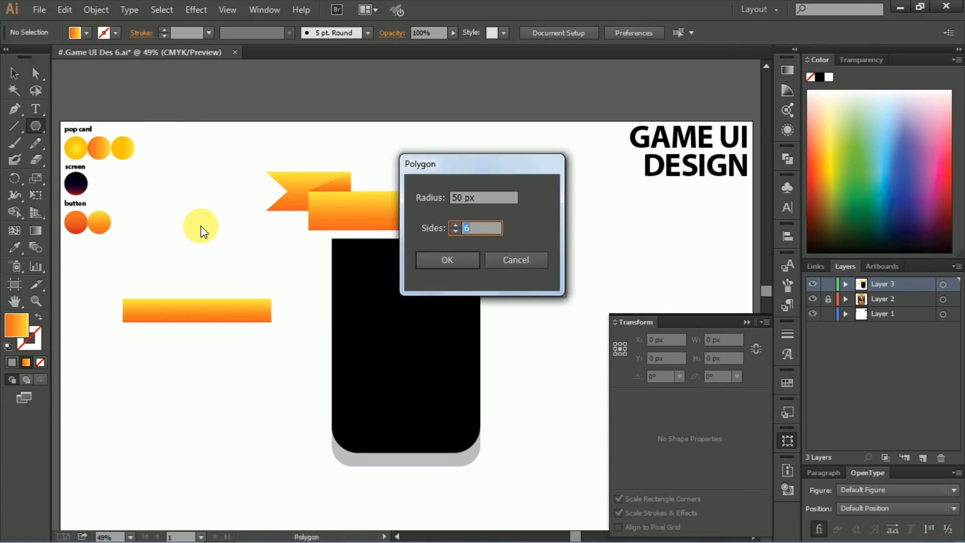
key("Return")
left_click(14, 73)
mouse_move(206, 221)
left_mouse_down()
mouse_move(148, 283)
mouse_move(123, 272)
mouse_move(198, 280)
left_mouse_up()
key("a")
left_click(138, 274)
key("ctrl+shift+a")
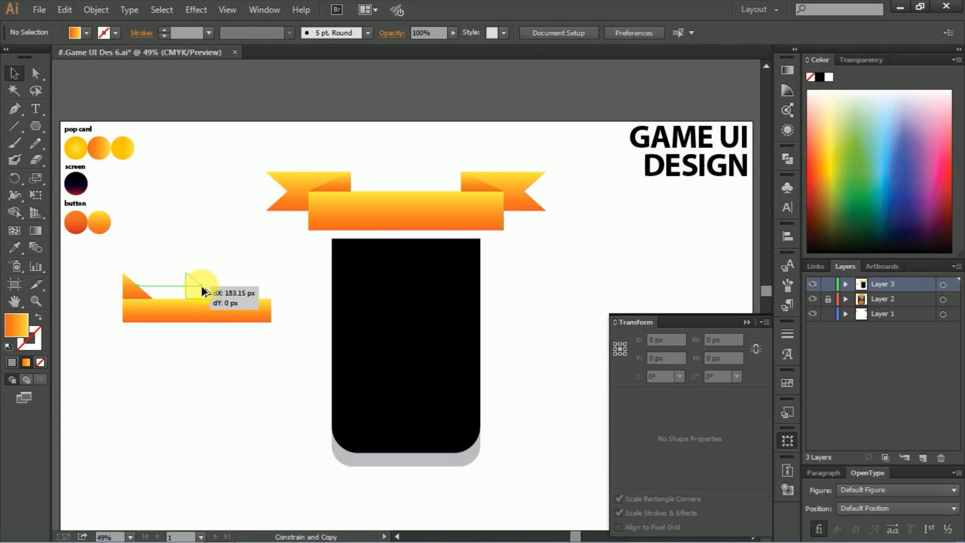
right_click(205, 285)
left_click(242, 299)
Copy and reflect the right triangle, placing the mirror on the band's right end
key("ctrl+c")
key("ctrl+v")
right_click(395, 303)
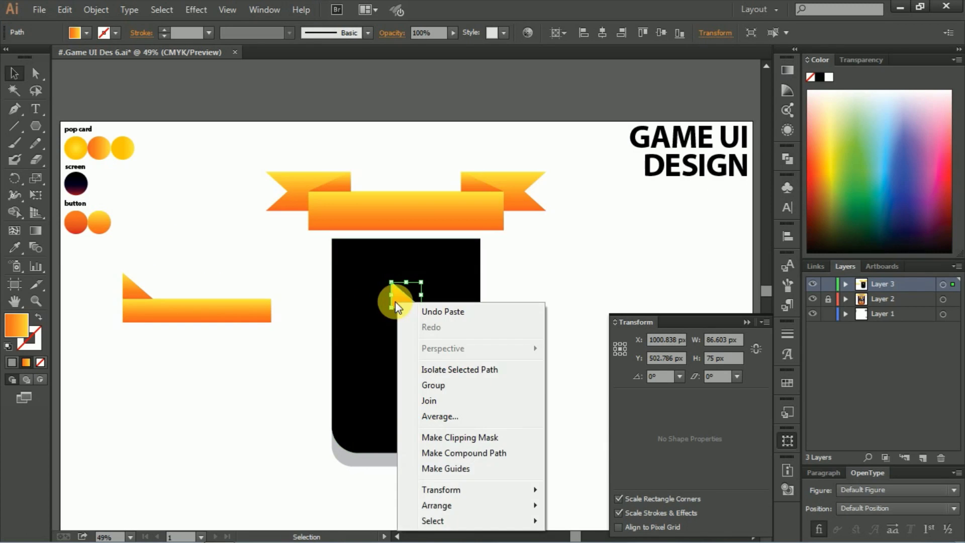
left_click(583, 417)
left_click(722, 315)
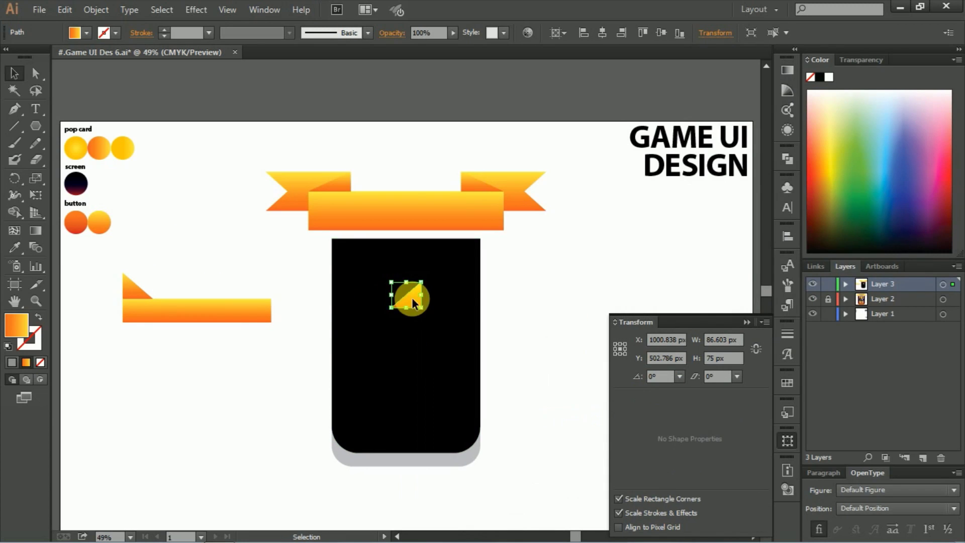
left_click_drag(263, 290, 264, 290)
Add a small triangle peak on top of the band
left_click(36, 126)
left_click(194, 231)
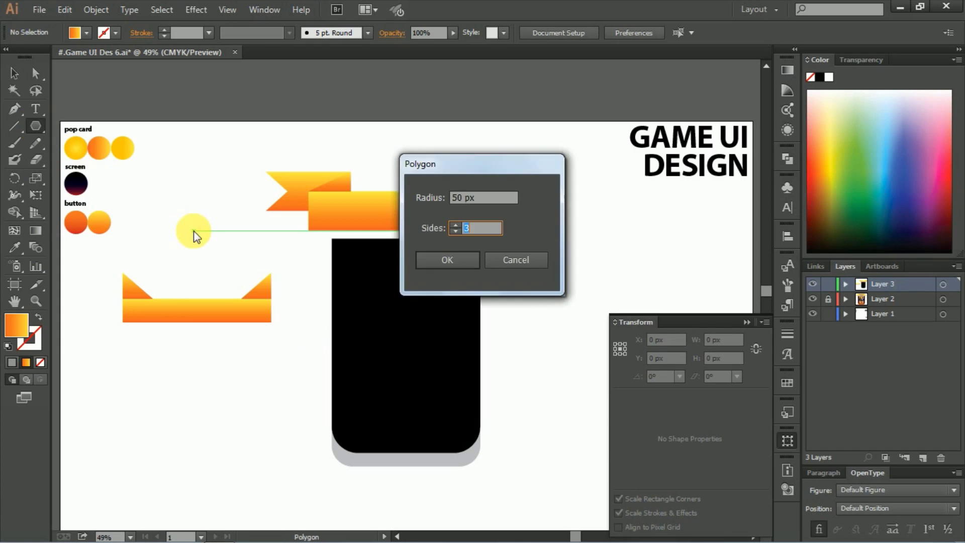
key("Return")
left_click(5, 49)
left_click(13, 72)
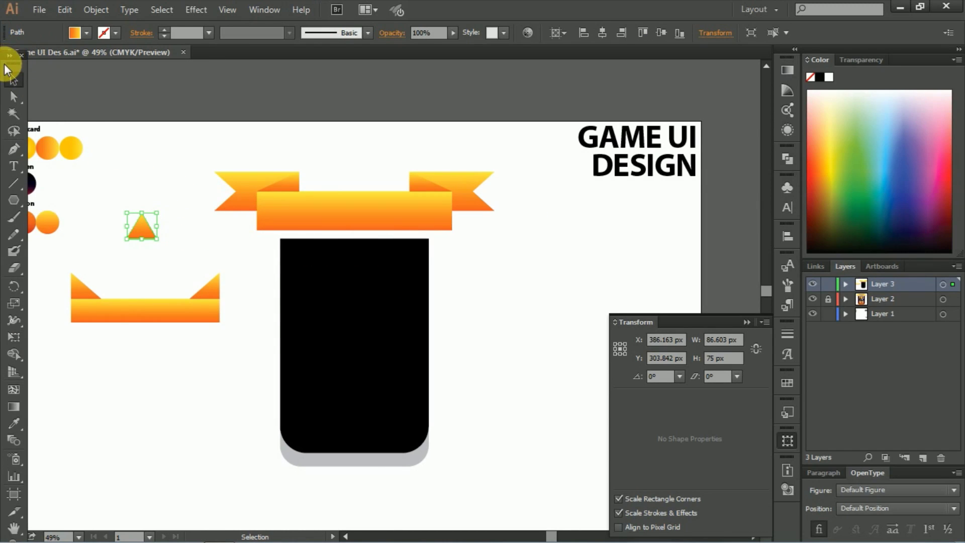
left_click(6, 48)
left_click_drag(198, 226, 171, 291)
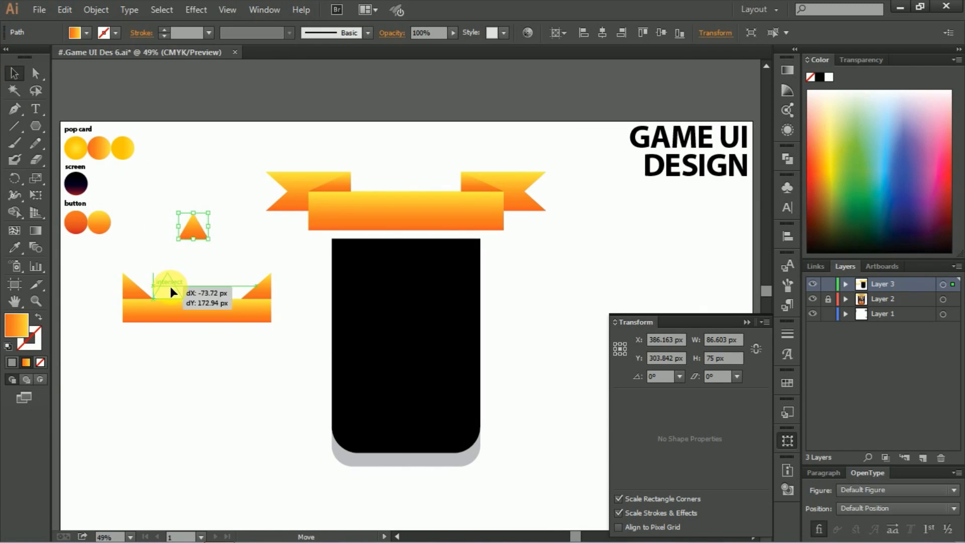
Duplicate triangle peaks along the band and enlarge the centre one into a tall peak
left_click_drag(237, 291, 234, 290)
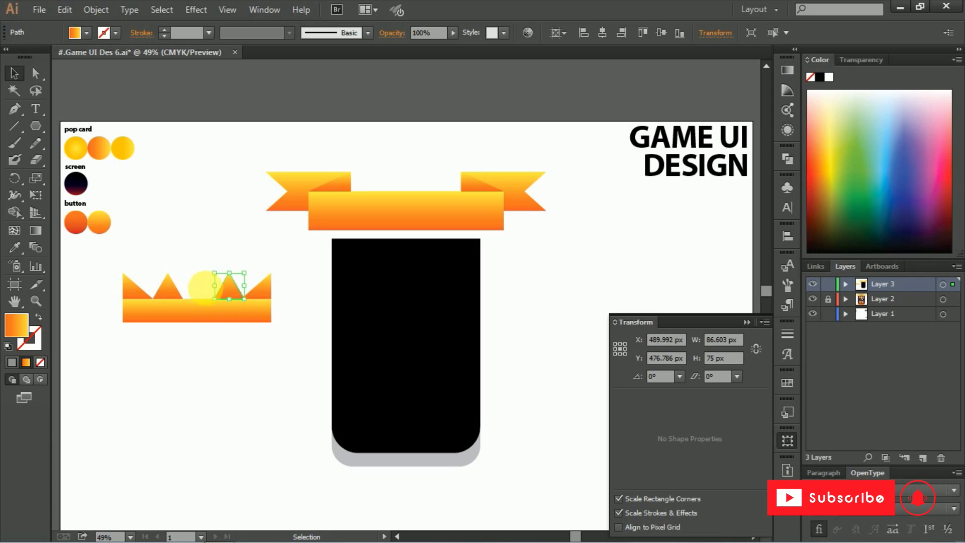
left_click(211, 238)
left_click(200, 283)
mouse_move(230, 286)
left_mouse_down()
mouse_move(242, 287)
mouse_move(176, 271)
mouse_move(185, 295)
mouse_move(176, 286)
mouse_move(211, 266)
mouse_move(230, 219)
left_mouse_up()
left_click_drag(198, 282, 197, 281)
left_click(219, 219)
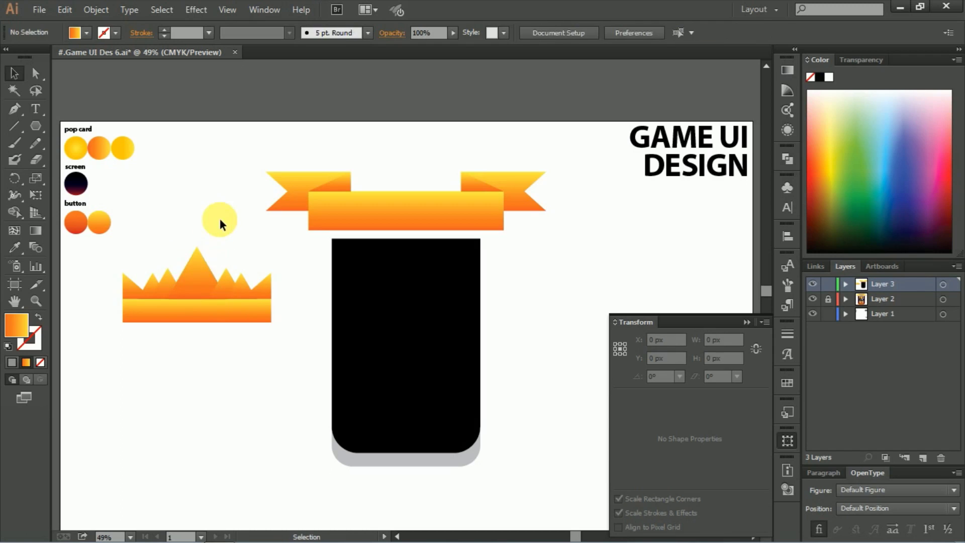
left_click_drag(121, 256, 271, 285)
Unite the crown peaks into one shape and sample the pop card yellow onto the crown and band
left_click(787, 158)
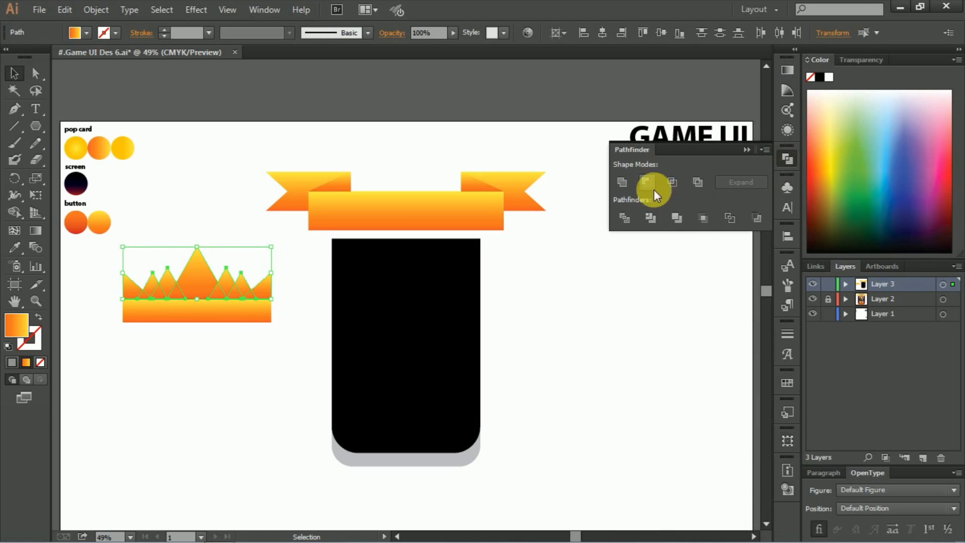
left_click(623, 184)
left_click(746, 149)
left_click(207, 288)
key("i")
left_click(76, 150)
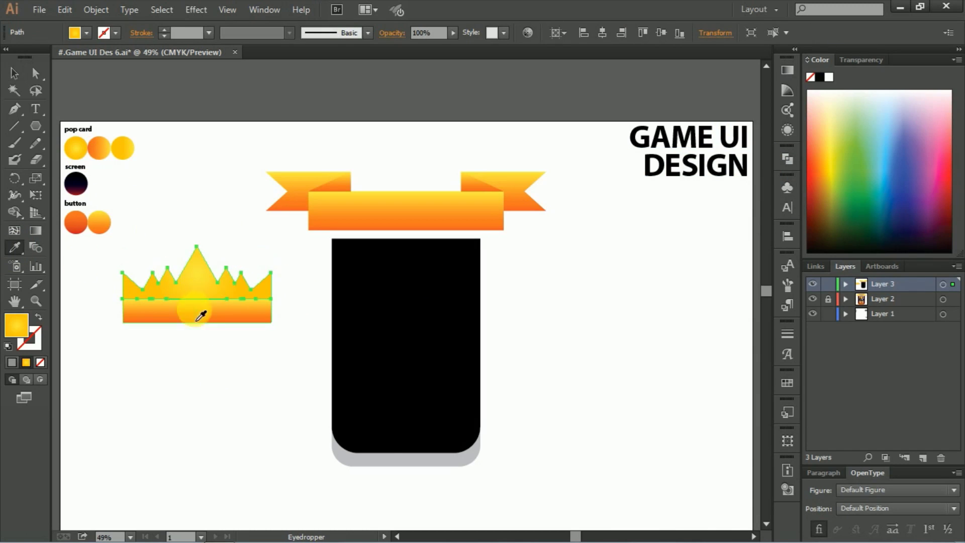
left_click(122, 148)
Select the crown and band together and set their gradient angle to 180°
left_click(14, 73)
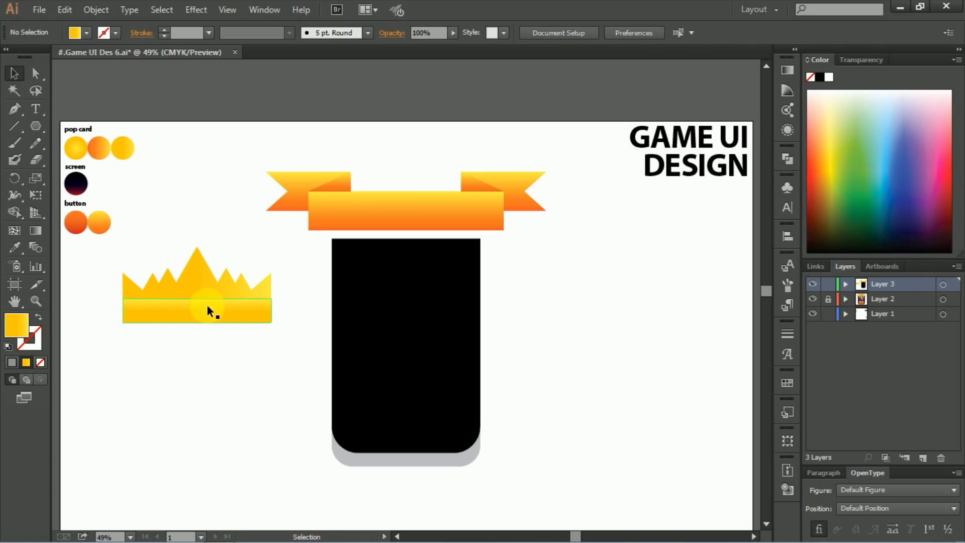
left_click(209, 311)
left_click(215, 275, "shift")
left_click(787, 70)
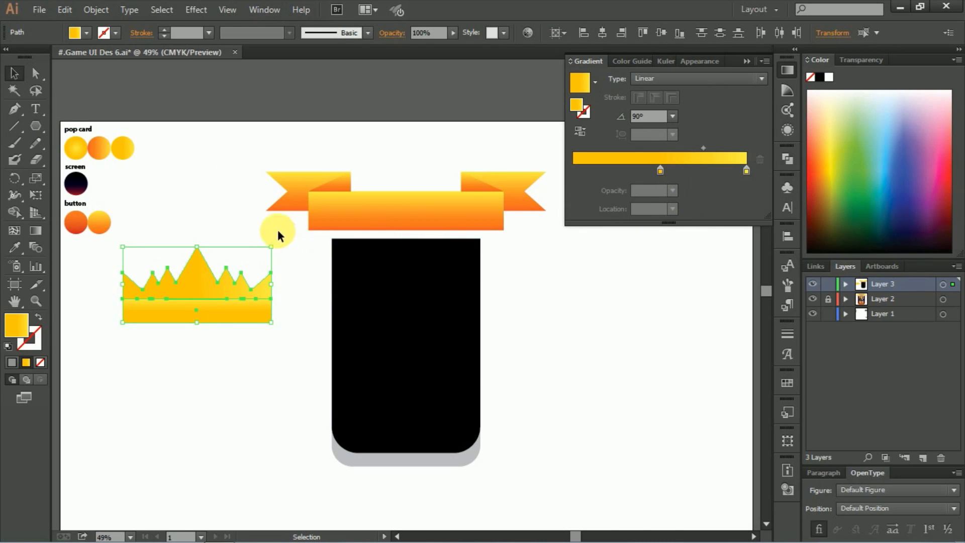
left_click(672, 116)
left_click(689, 321)
left_click(672, 116)
left_click(689, 180)
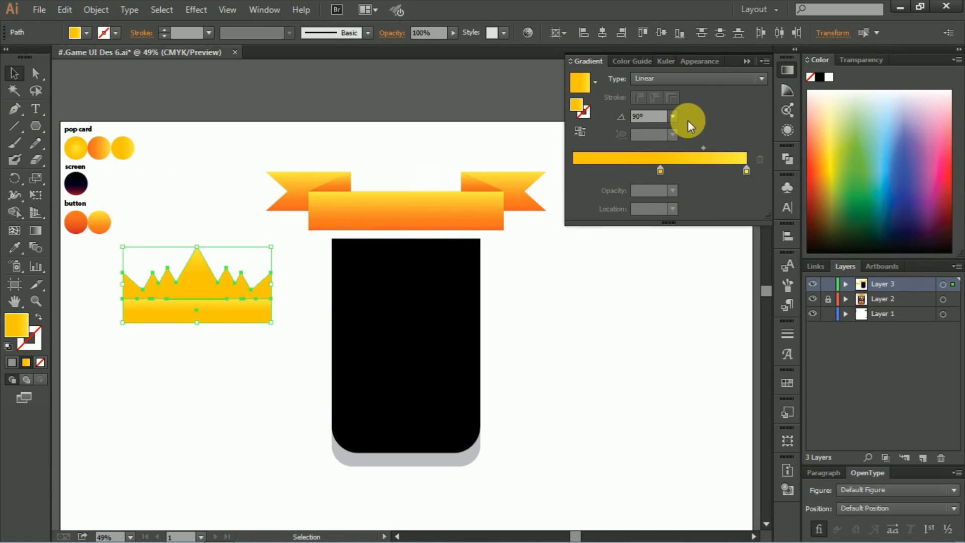
left_click(672, 116)
Resample the yellow pop card gradient onto the crown as a radial fill
left_click(698, 167)
left_click(14, 247)
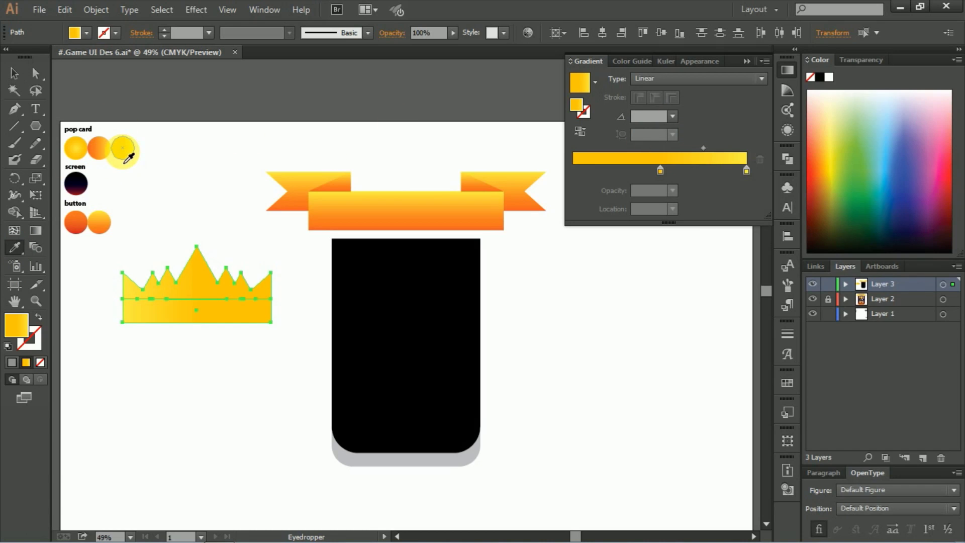
left_click(112, 152)
left_click(76, 147)
left_click(14, 72)
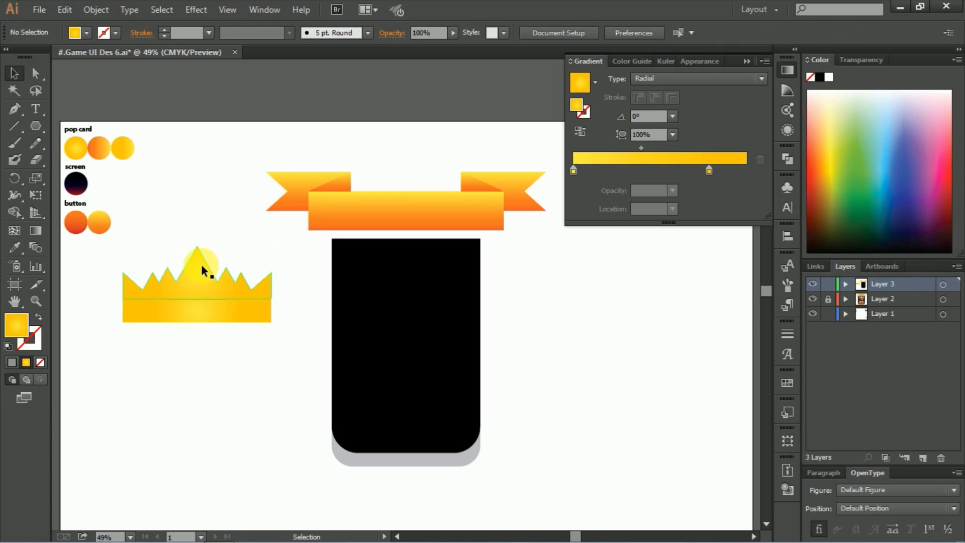
left_click(202, 273)
left_click(213, 216)
Move the crown's base band down slightly below the peaks
left_click(787, 70)
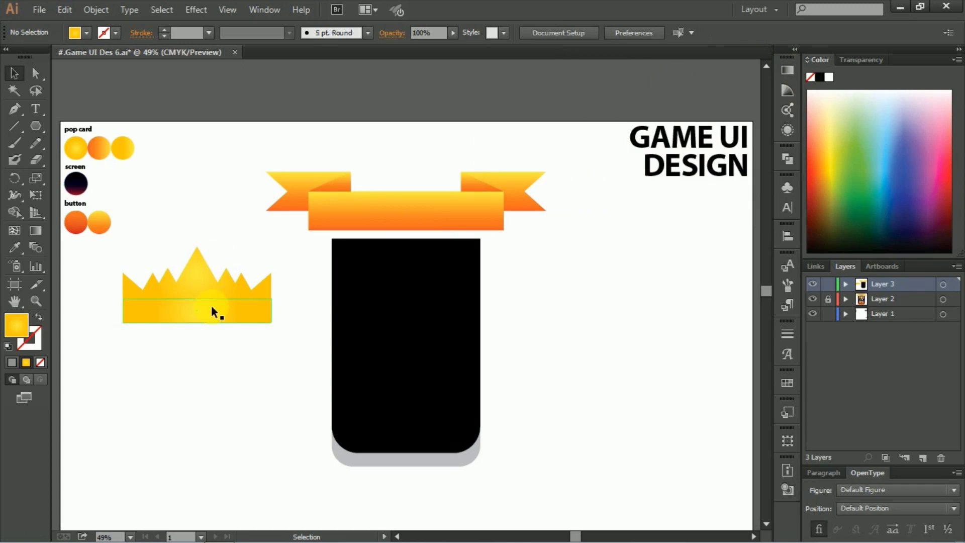
left_click_drag(213, 316, 214, 328)
left_click(214, 372)
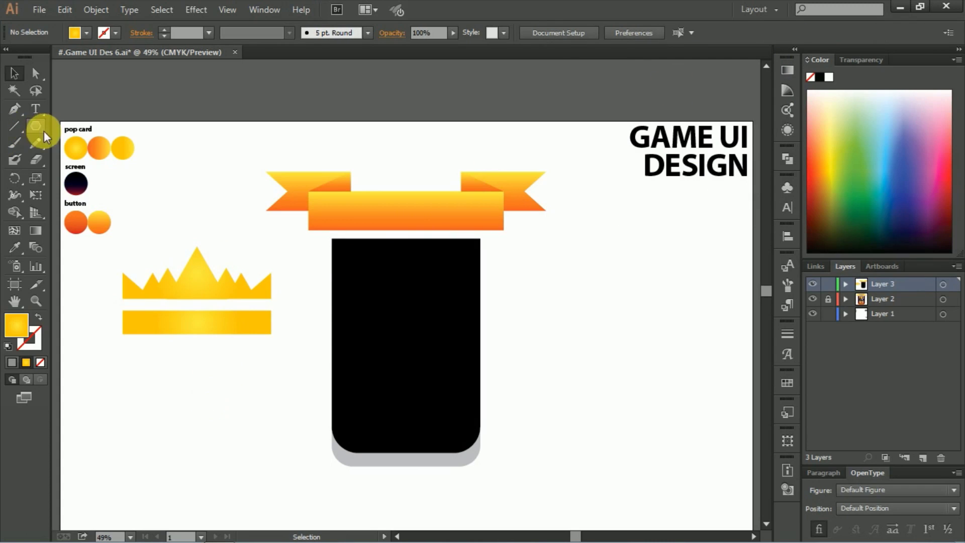
Draw a black five-point star and place it right of the card
left_click_drag(35, 125, 101, 126)
left_click(582, 282)
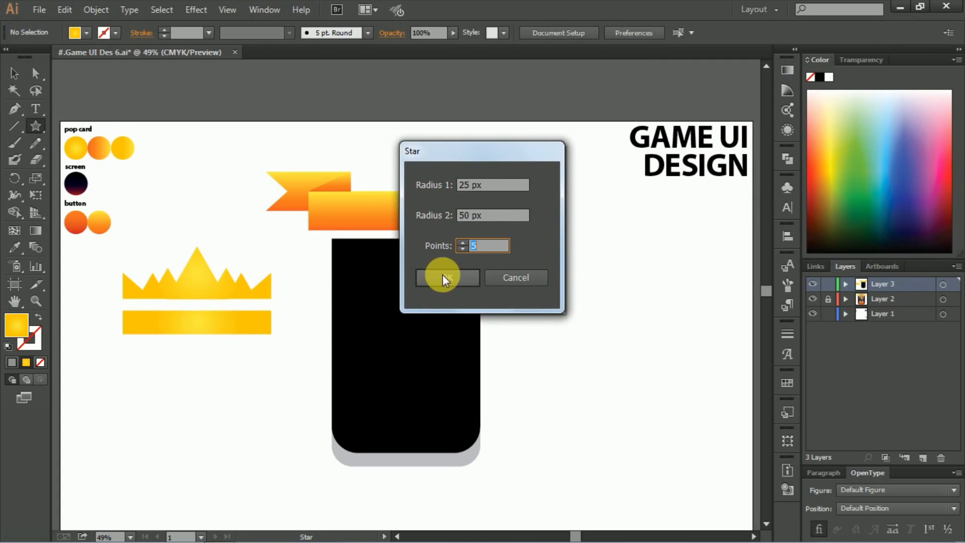
left_click(446, 277)
left_click(77, 33)
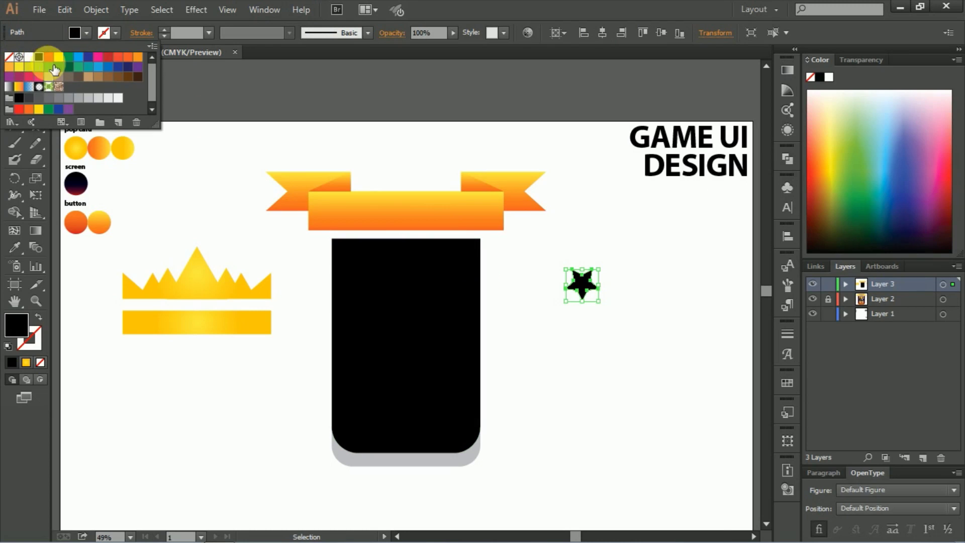
left_click_drag(574, 265, 644, 300)
key("ctrl+plus")
key("ctrl+plus")
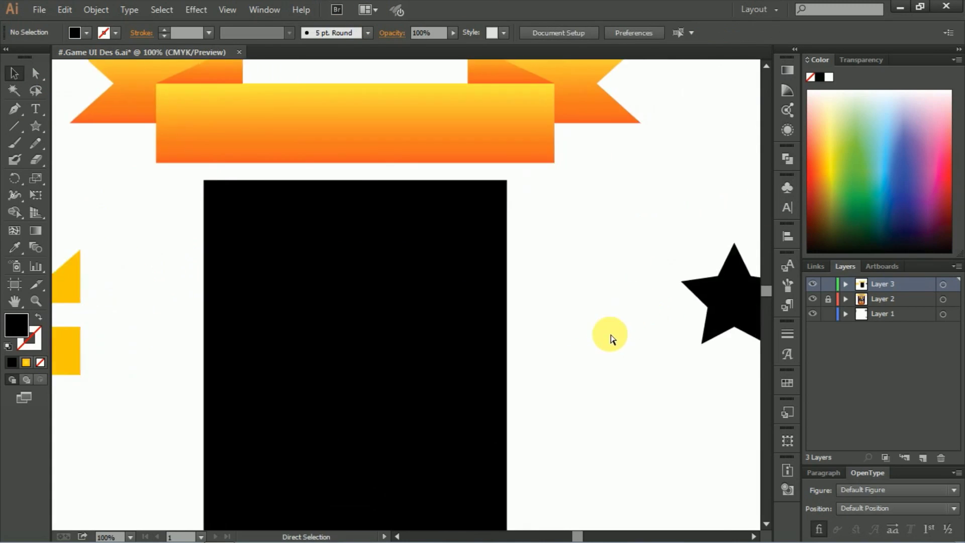
scroll(609, 338, "right", 3)
Duplicate the star slightly lower, fill the copy light grey and send it behind the black star
left_click_drag(567, 309, 567, 321)
scroll(510, 308, "right", 2)
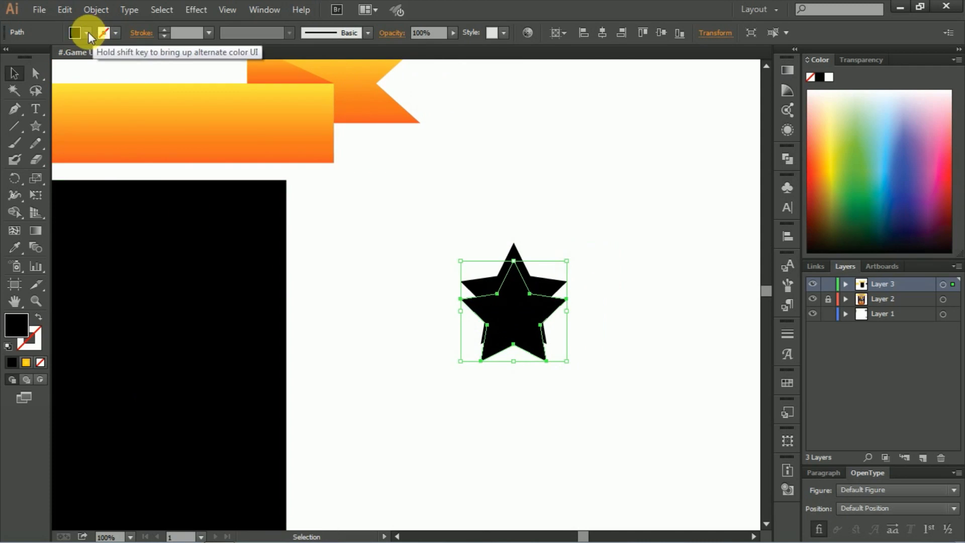
left_click(75, 32)
left_click(92, 80)
left_click(528, 317)
key("ctrl+shift+bracketleft")
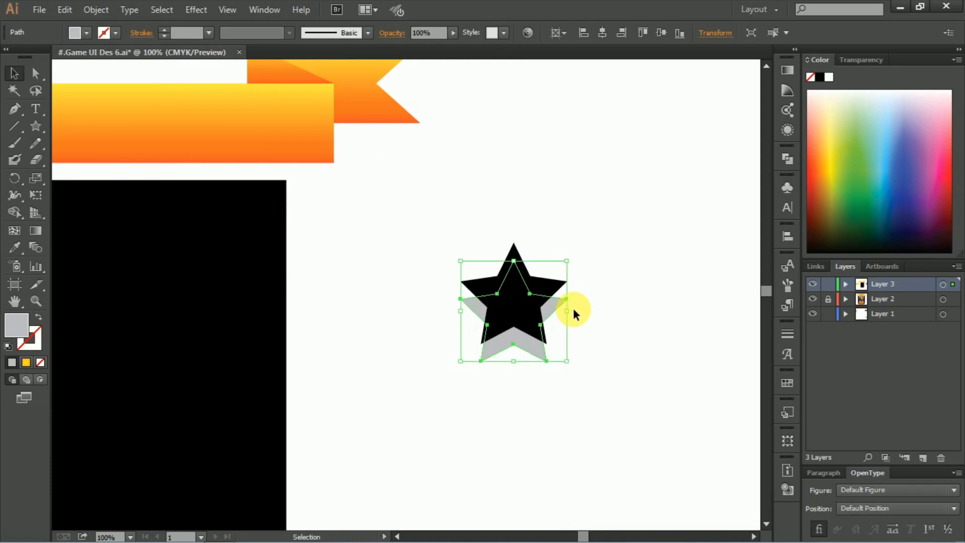
left_click(575, 308)
key("ctrl+plus")
scroll(503, 352, "right", 4)
left_click(422, 383)
Draw the grey left side face between the star's left point and its shadow
key("p")
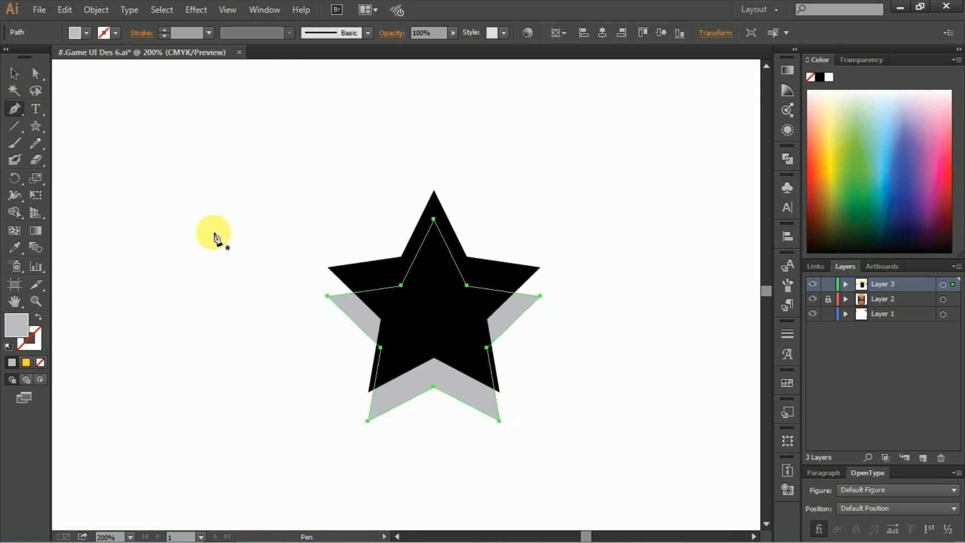
key("ctrl+shift+a")
left_click(327, 267)
left_click(327, 295)
left_click(381, 348)
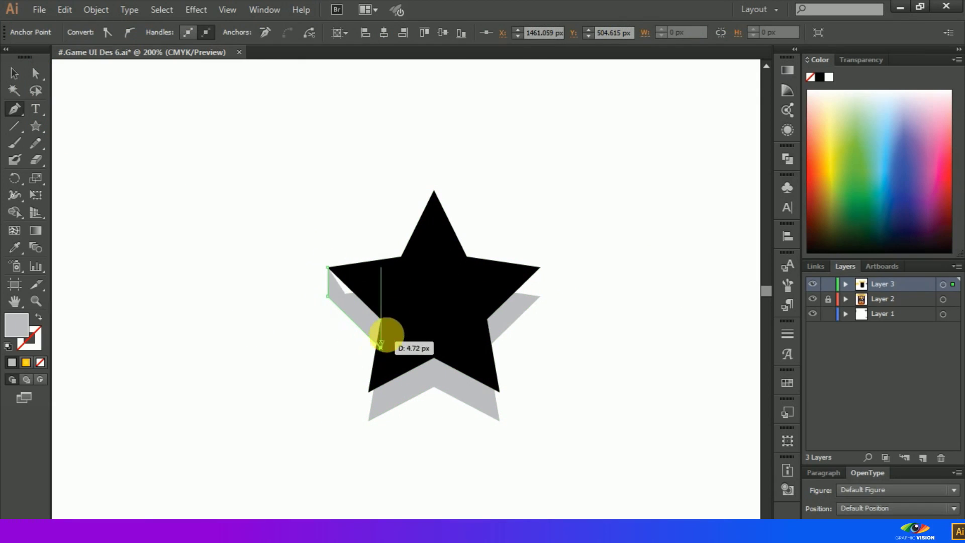
left_click(385, 321)
left_click(327, 268)
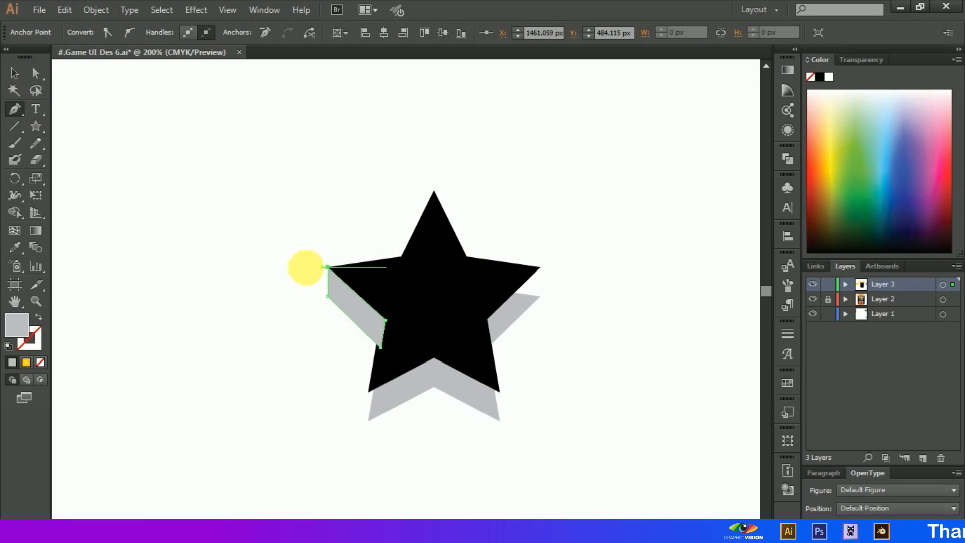
Draw the right side face from the star's right point down to the shadow
left_click(486, 319)
left_click(540, 267)
left_click(540, 296)
left_click(487, 346)
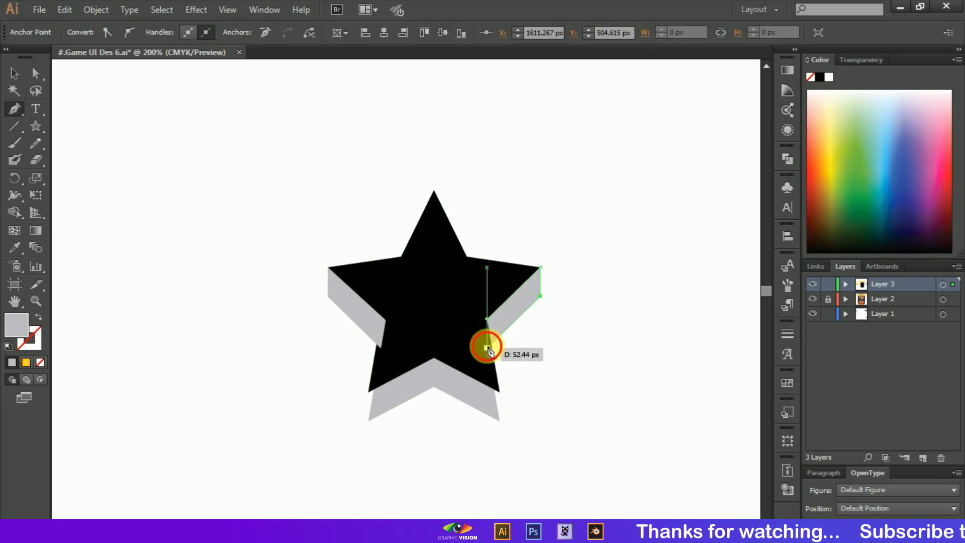
left_click(486, 319)
Draw the lower-left and lower-right side faces along the star's bottom points
left_click(368, 392)
left_click(368, 420)
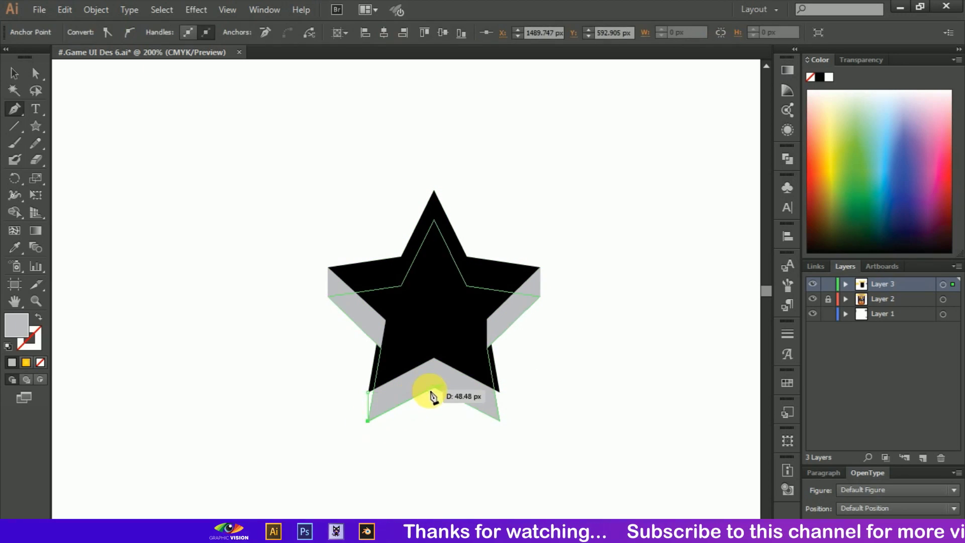
left_click(434, 387)
left_click(434, 358)
left_click(368, 392)
left_click(500, 421)
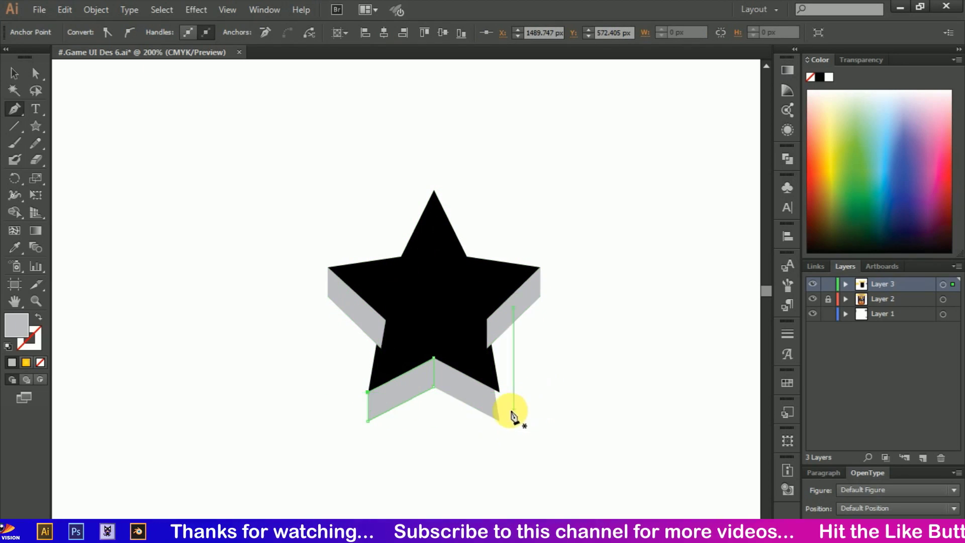
left_click(434, 388)
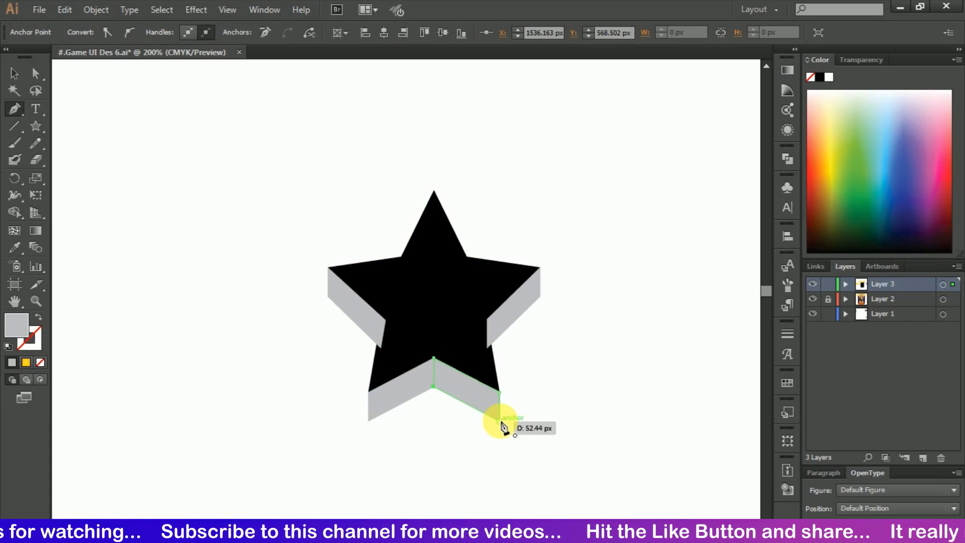
left_click(14, 73)
left_click(220, 134)
key("ctrl+minus")
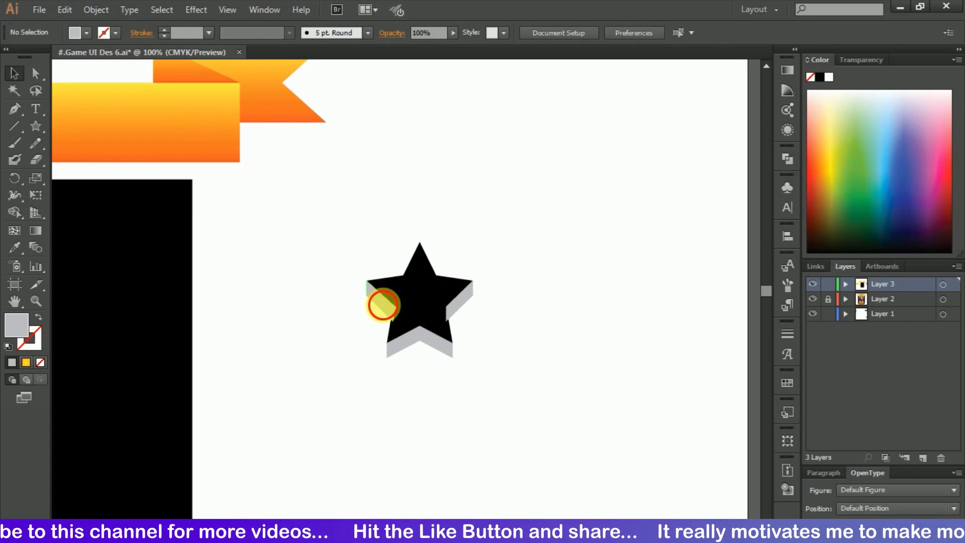
left_click(383, 304)
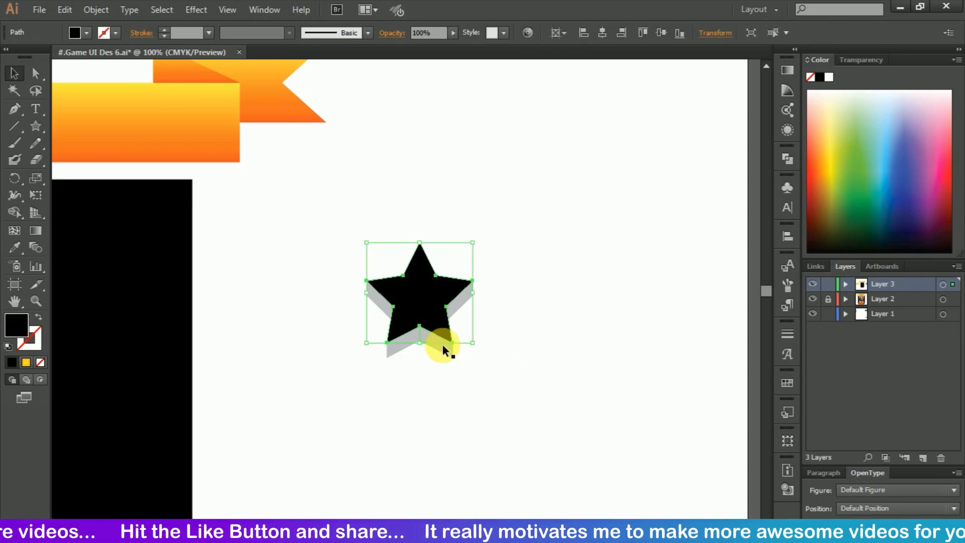
Send the side faces back, fill the star with yellow gradient and the sides with orange gradient
key("ctrl+0")
left_click(15, 247)
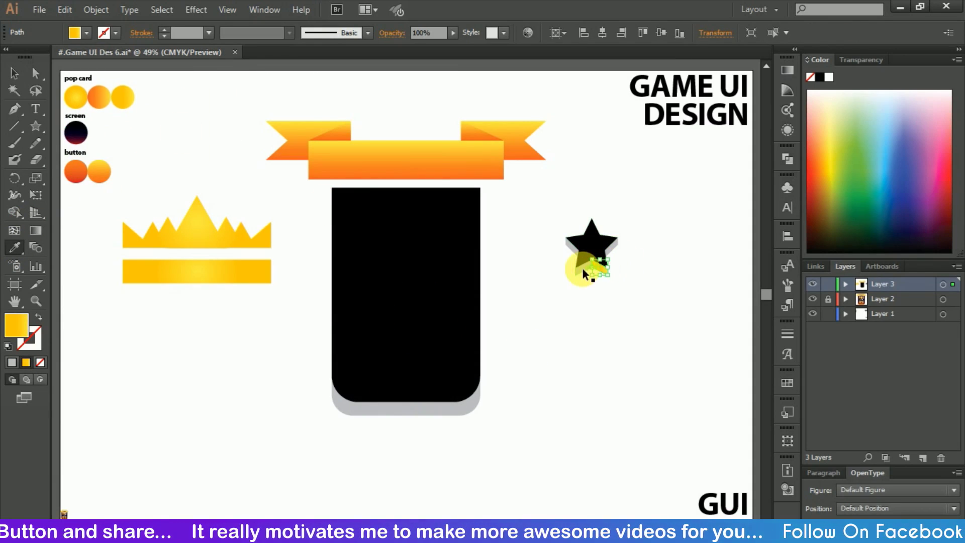
left_click(581, 267, "ctrl")
left_click(120, 97)
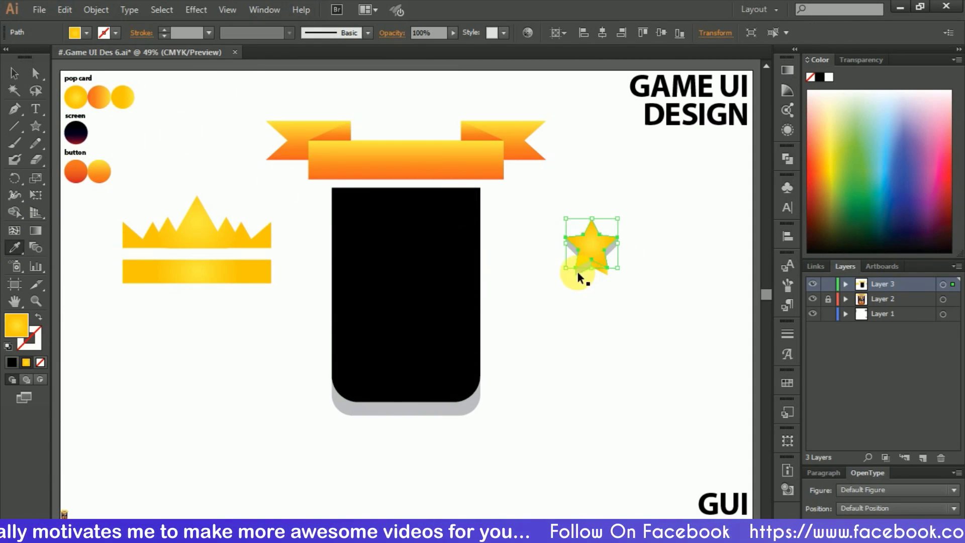
left_click(578, 273, "ctrl")
key("ctrl+equal")
key("ctrl+equal")
key("ctrl+equal")
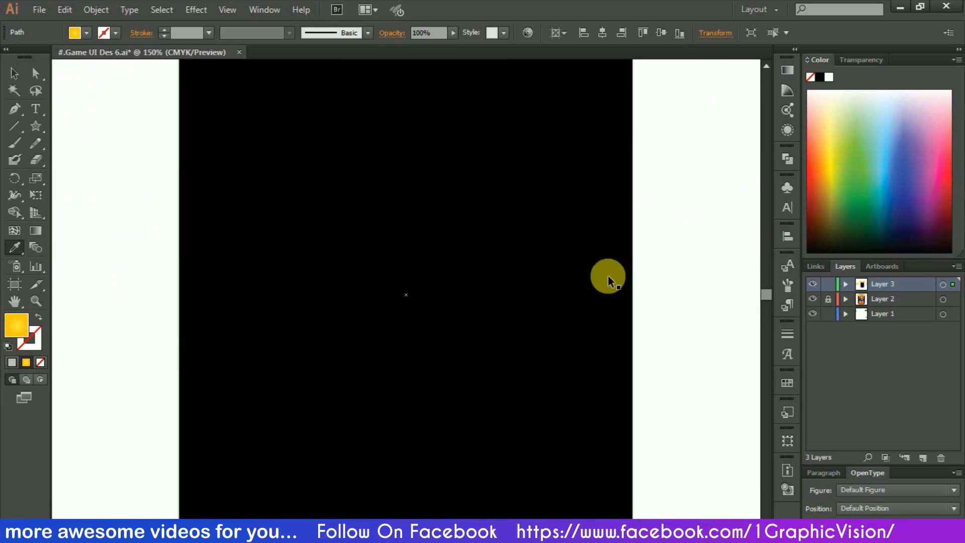
left_click(465, 168, "ctrl")
left_click(492, 211)
Select all the star's pieces and group them together
left_click(14, 73)
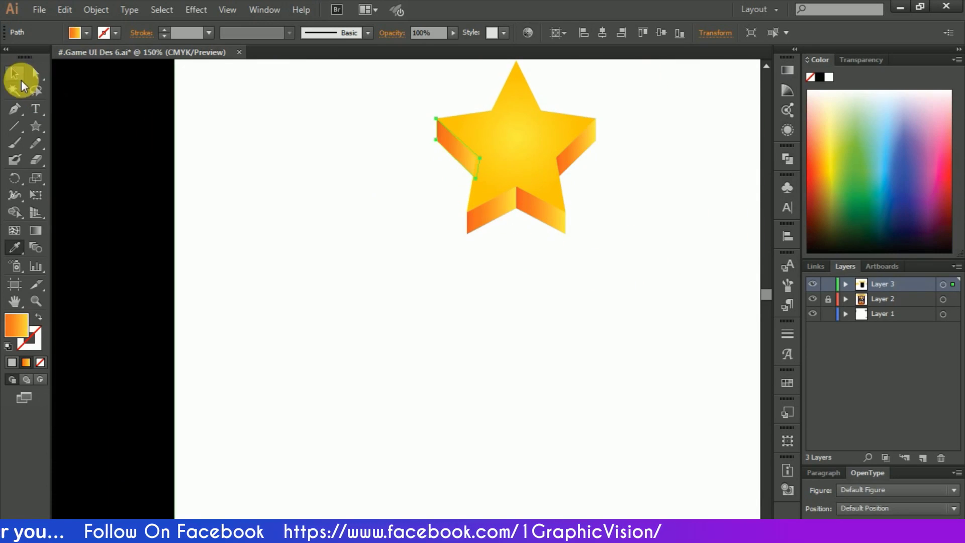
scroll(341, 261, "up", 3)
left_click_drag(341, 261, 600, 150)
right_click(530, 268)
left_click(565, 334)
left_click(628, 368)
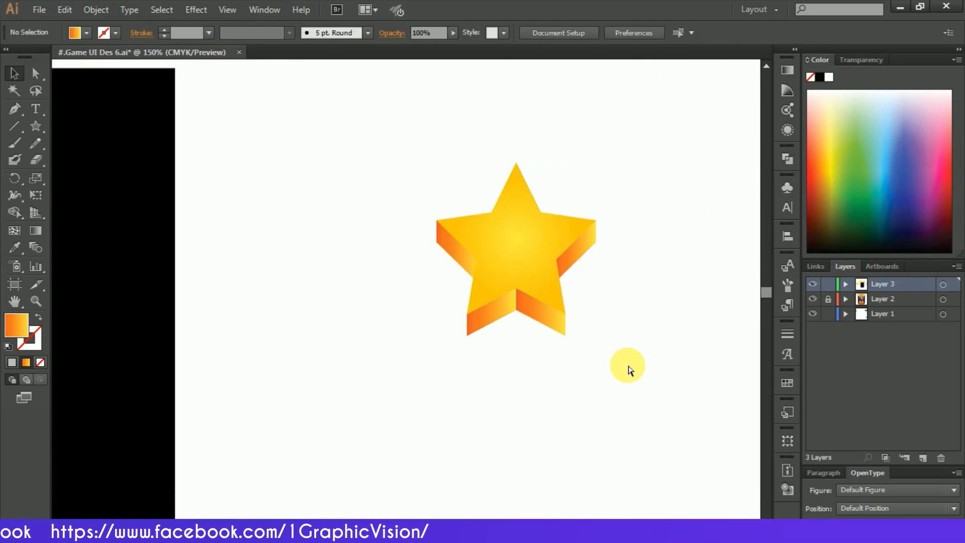
key("ctrl+0")
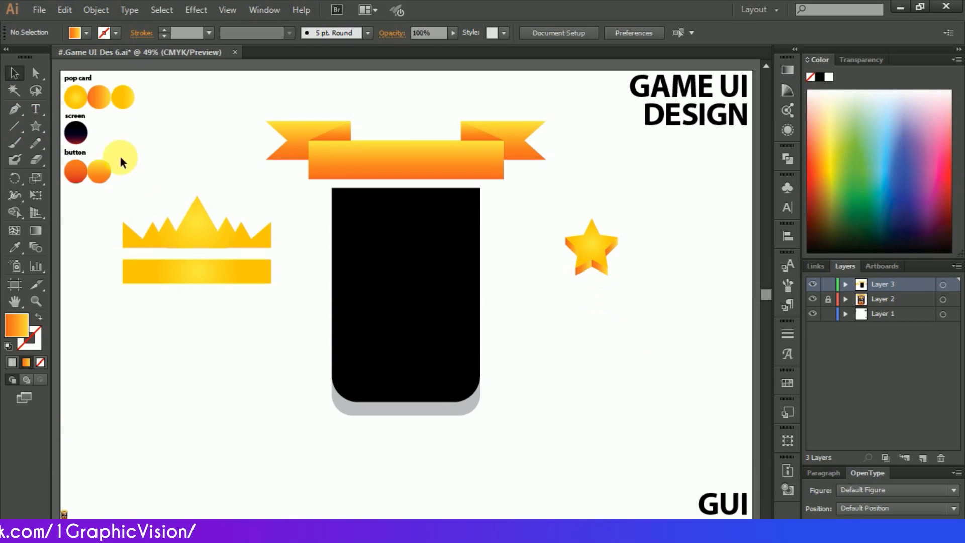
left_click(36, 125)
Draw a hexagon, stretch its right anchors into a long bar, and place it below the crown
left_click(75, 176)
left_click(214, 361)
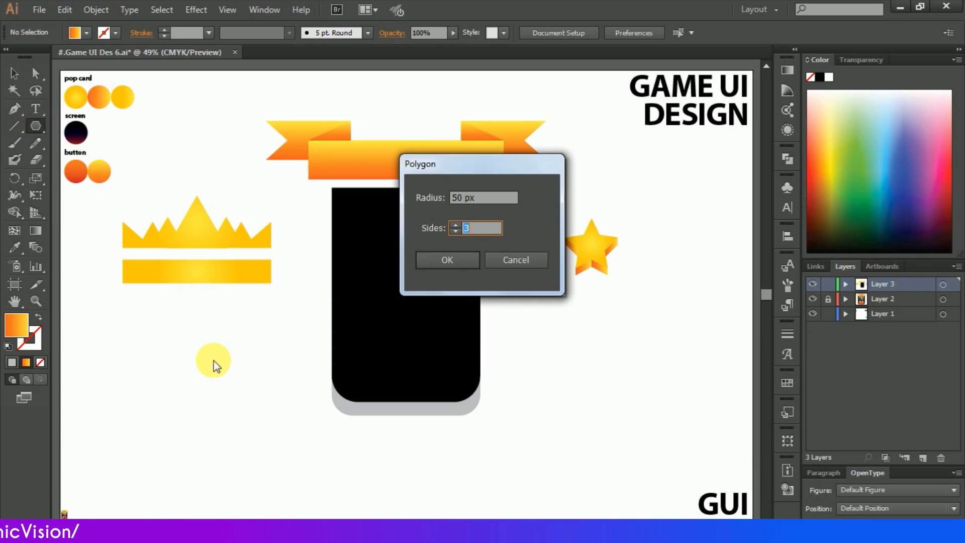
left_click(446, 259)
left_click(36, 73)
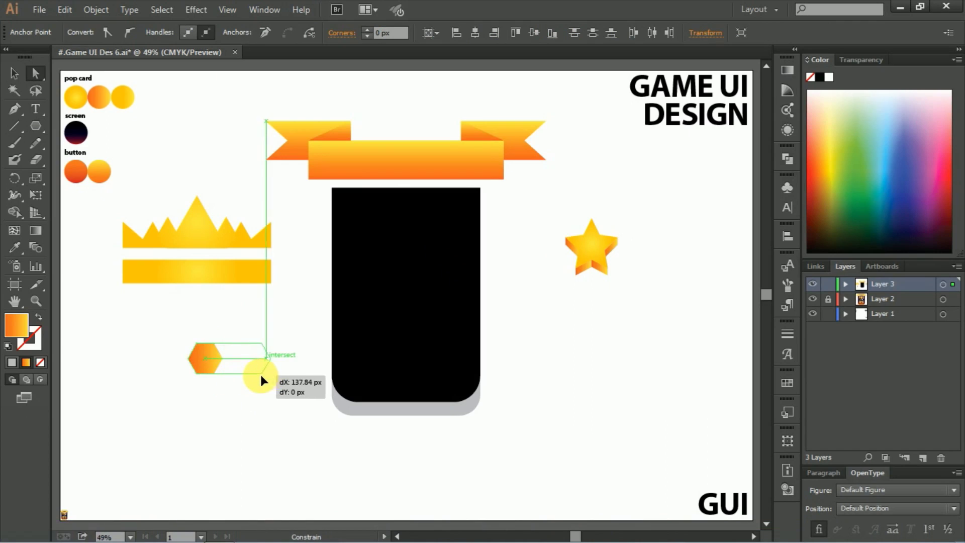
left_click(14, 73)
mouse_move(261, 372)
left_mouse_down()
mouse_move(422, 357)
mouse_move(241, 352)
left_mouse_up()
left_click(36, 72)
mouse_move(166, 334)
left_mouse_down()
mouse_move(259, 393)
mouse_move(249, 367)
left_mouse_up()
left_click(14, 73)
left_click_drag(409, 355, 216, 397)
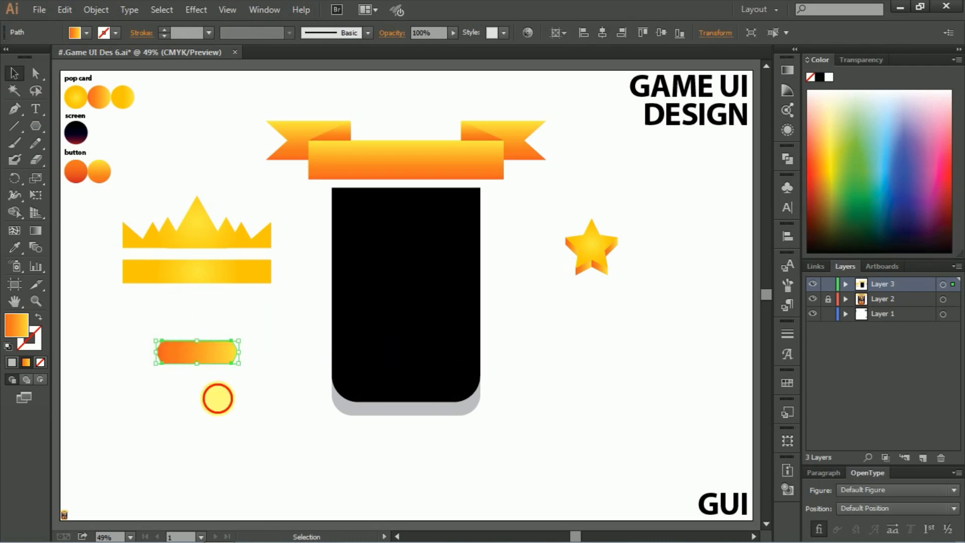
Fill the bar with the orange button gradient running vertically at 90°
key("i")
left_click(78, 193)
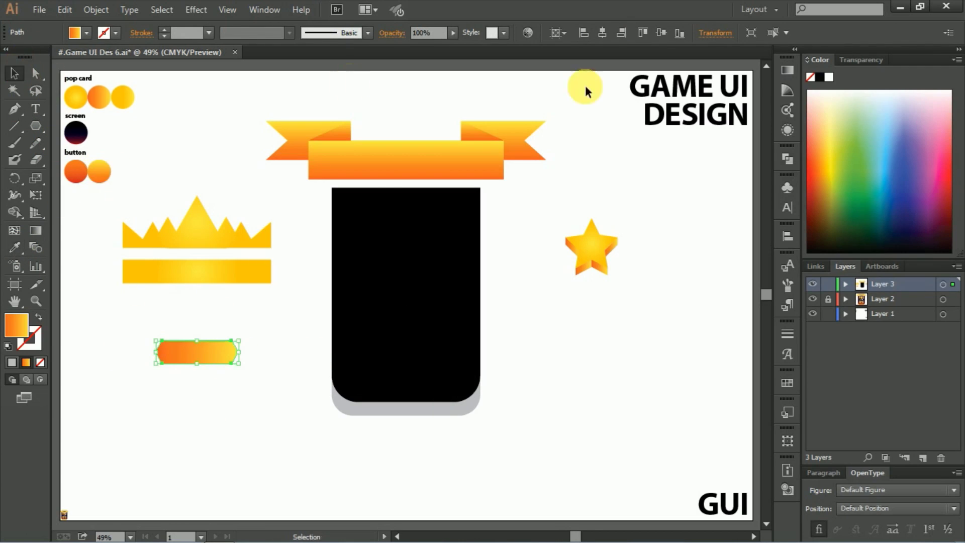
left_click(787, 91)
left_click(706, 136)
left_click(685, 190)
left_click(227, 330)
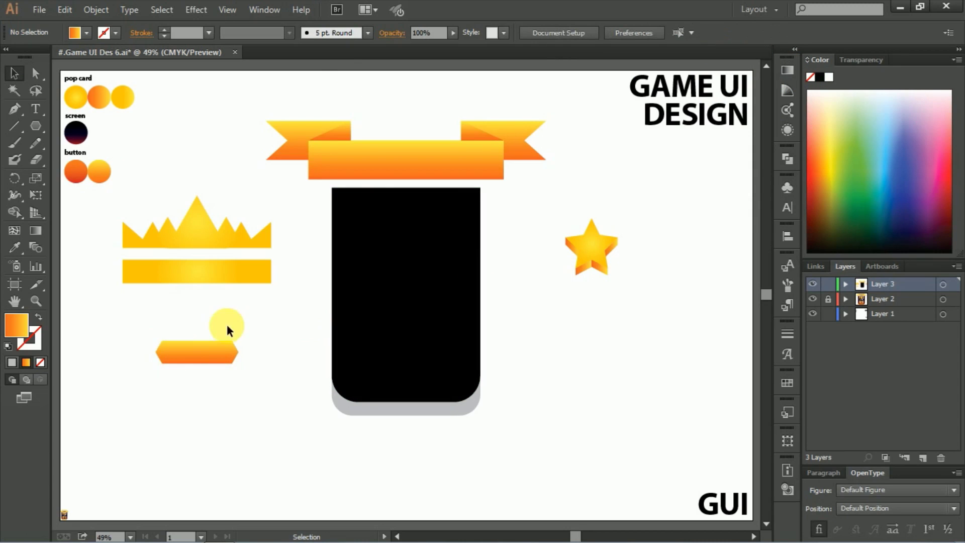
Duplicate the bar just below the original and nudge the copy upward
left_click_drag(209, 355, 208, 366)
scroll(204, 371, "left", 3)
scroll(215, 361, "up", 3)
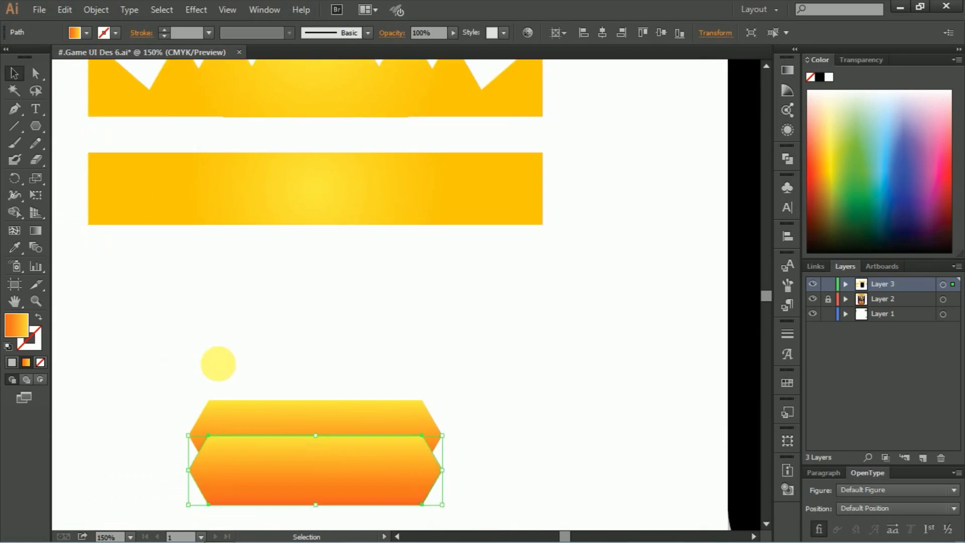
scroll(313, 330, "down", 3)
key("v")
key("shift+Up")
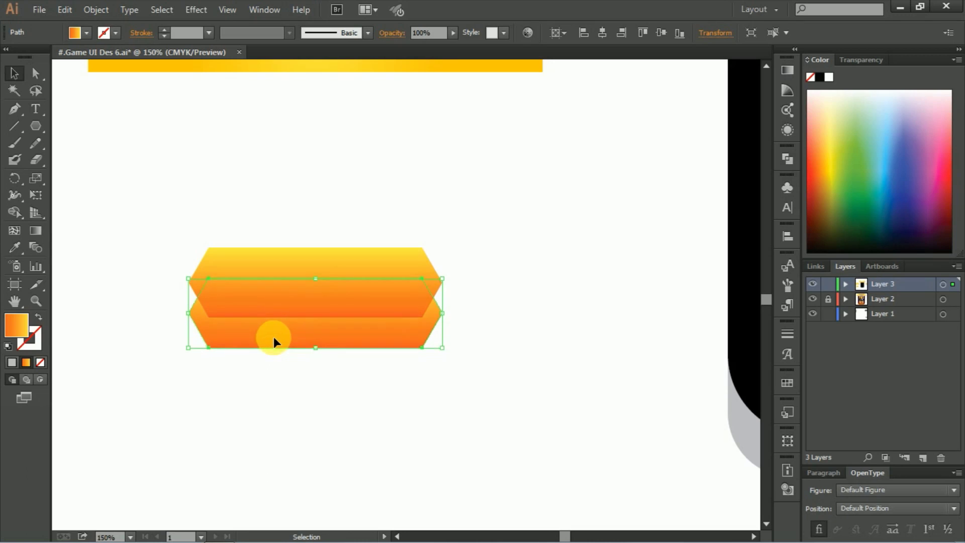
Draw a closed lower face shape along the bar's left, bottom and right edges
left_click(14, 108)
left_click(126, 207, "ctrl")
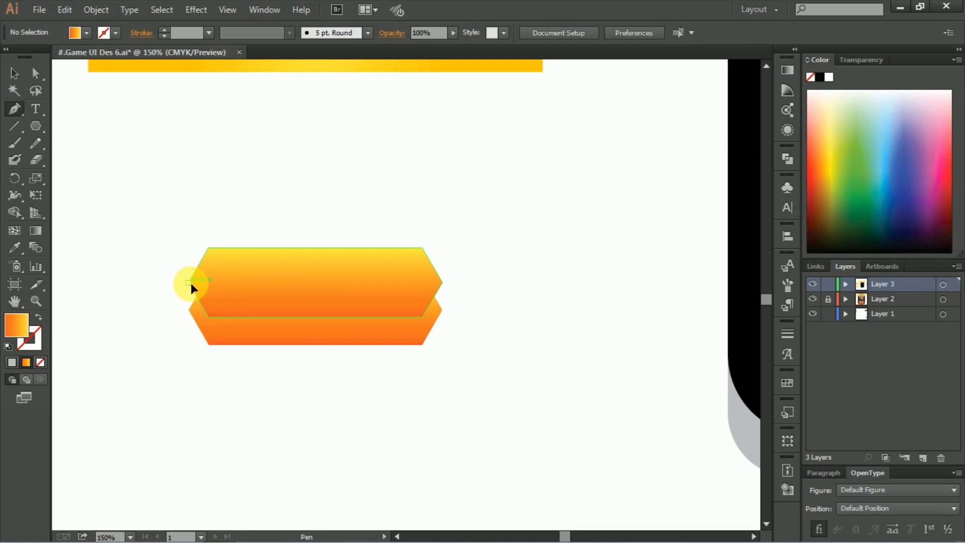
left_click_drag(190, 280, 189, 309)
left_click(208, 344)
left_click(422, 344)
left_click(442, 309)
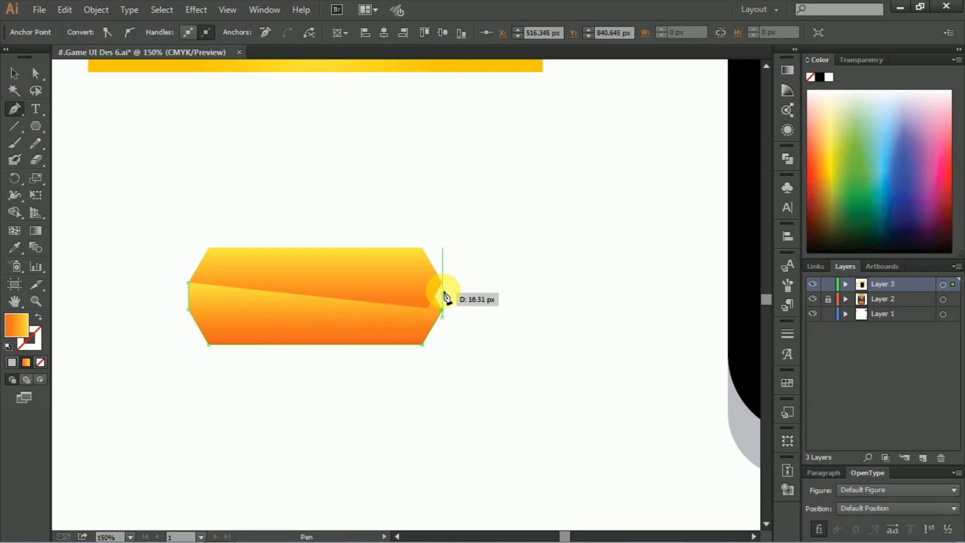
left_click(190, 282)
Move the lower hexagon up under the top bar and select the lower face path
left_click(129, 146, "ctrl")
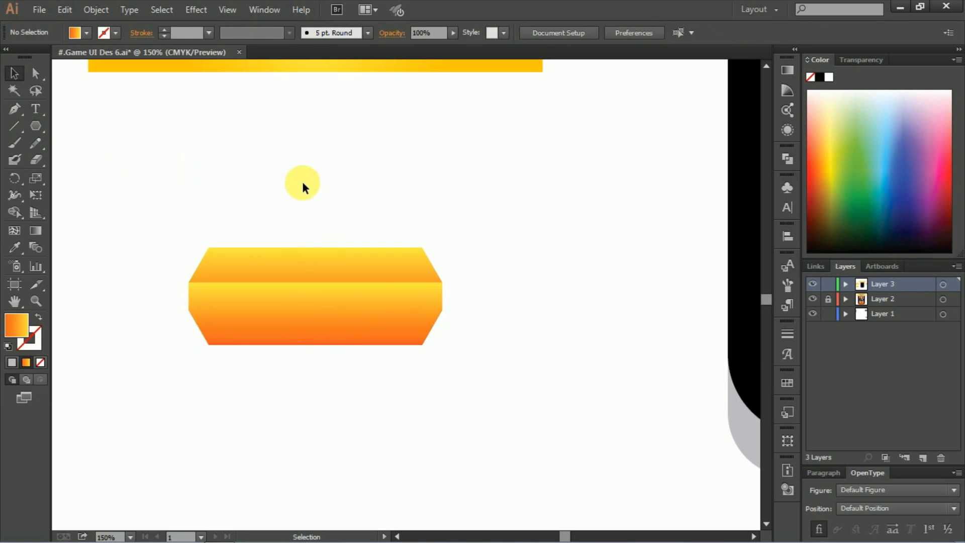
key("v")
left_click(231, 309)
left_click_drag(232, 313, 343, 194)
left_click(260, 303)
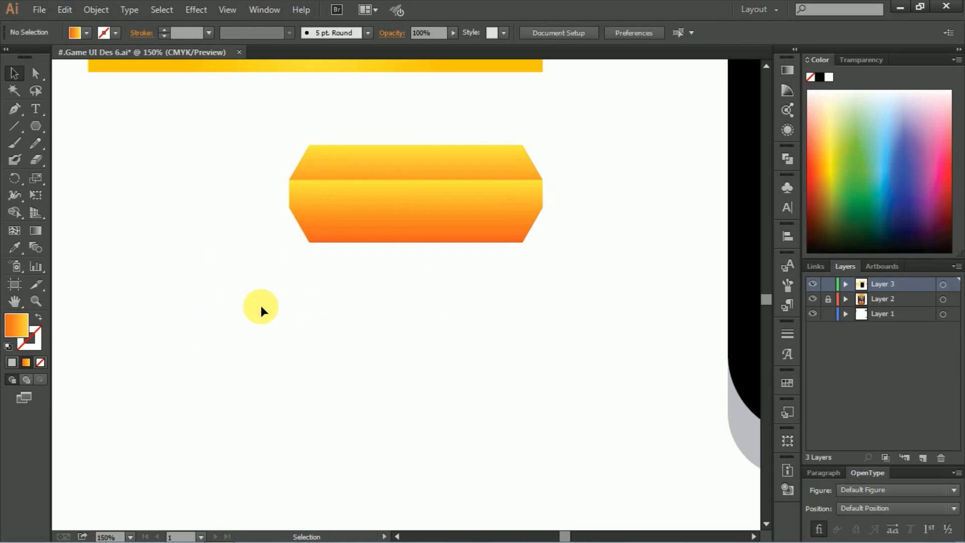
key("a")
left_click(315, 218)
key("ctrl+0")
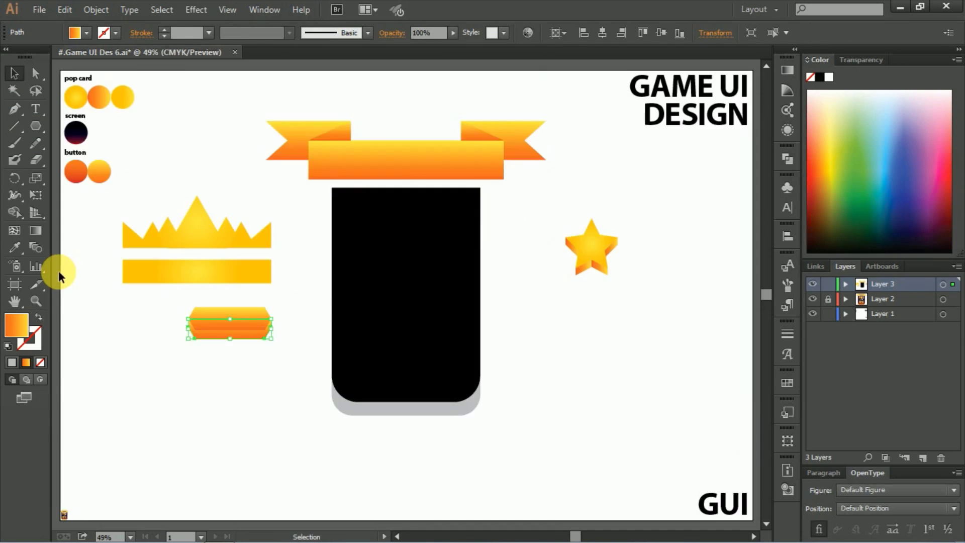
Give the lower face the orange-red button gradient at a 90° vertical angle
left_click(15, 247)
left_click(76, 171)
left_click(787, 70)
left_click(672, 116)
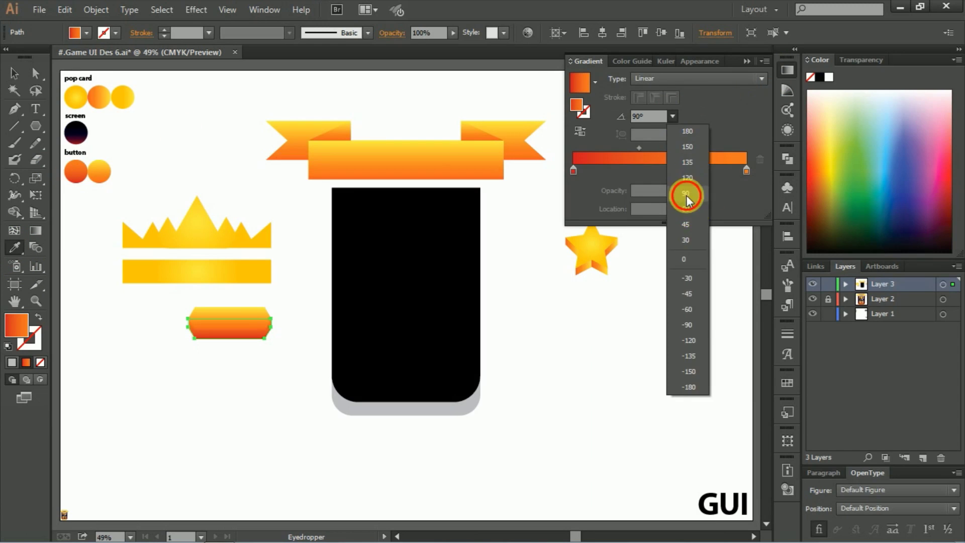
left_click(685, 190)
left_click(15, 72)
left_click(159, 334)
left_click(241, 324)
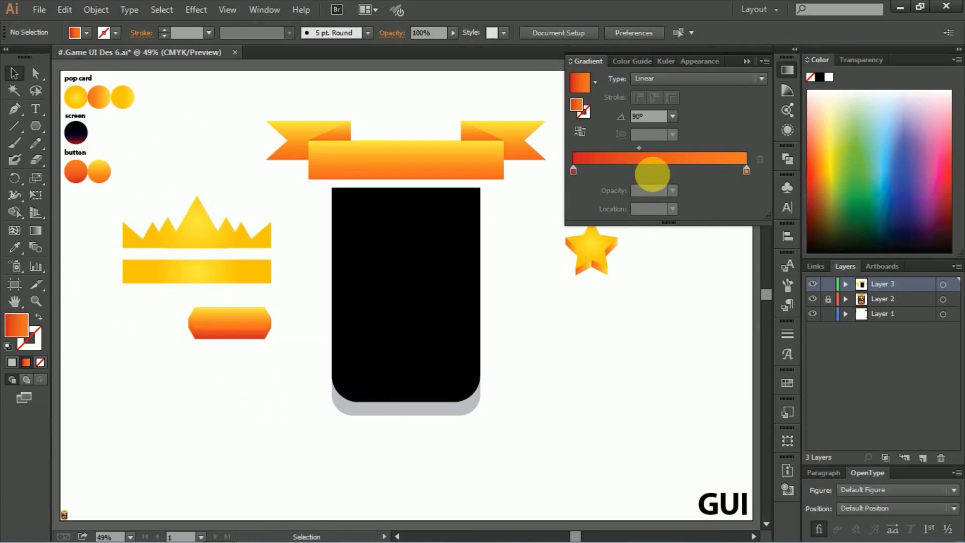
Select the star, then select the ribbon group
left_click_drag(549, 215, 650, 318)
right_click(574, 245)
left_click(428, 169)
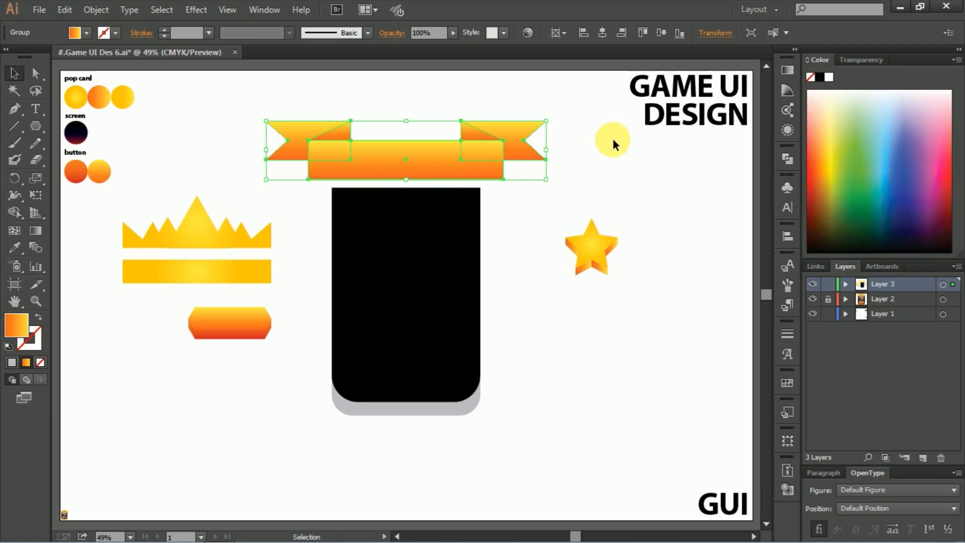
Warp the ribbon with an Arc bend of -28% and move it up just above the card
left_click(94, 8)
mouse_move(116, 328)
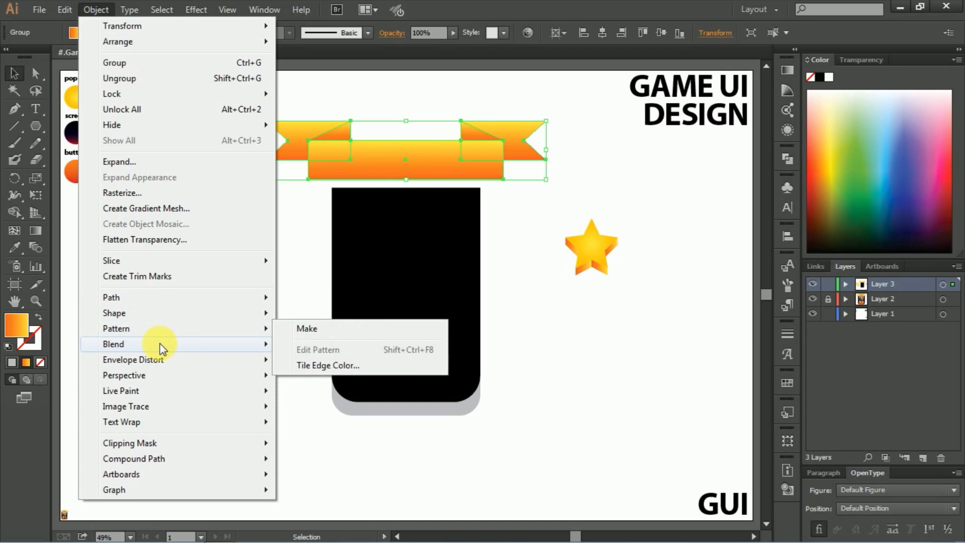
mouse_move(133, 360)
left_click(339, 359)
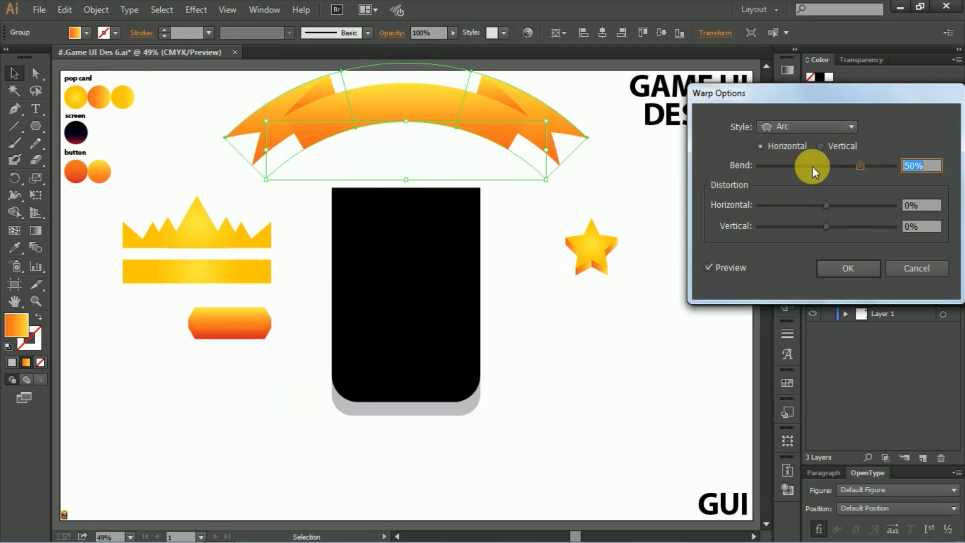
scroll(921, 165, "down", 10)
scroll(922, 166, "down", 5)
scroll(924, 168, "down", 5)
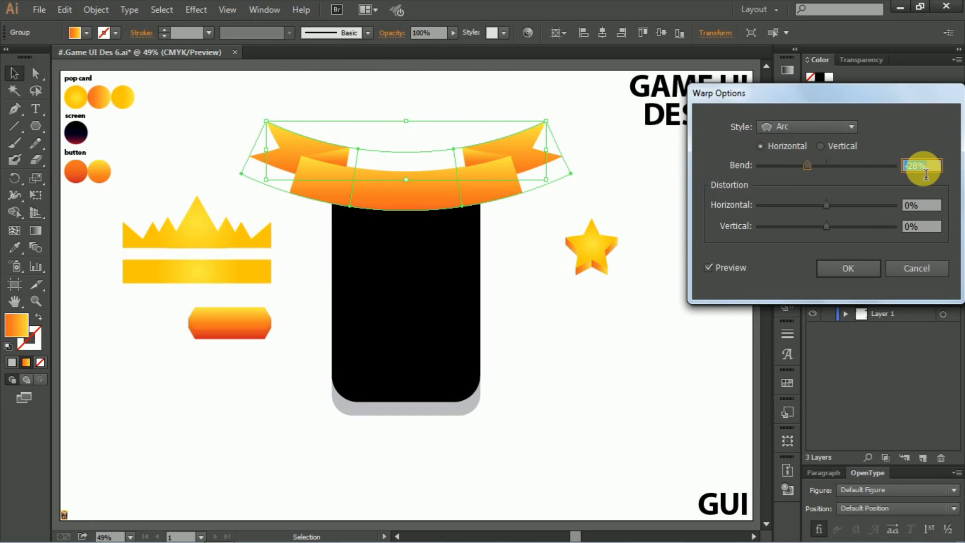
left_click(859, 269)
left_click(572, 192)
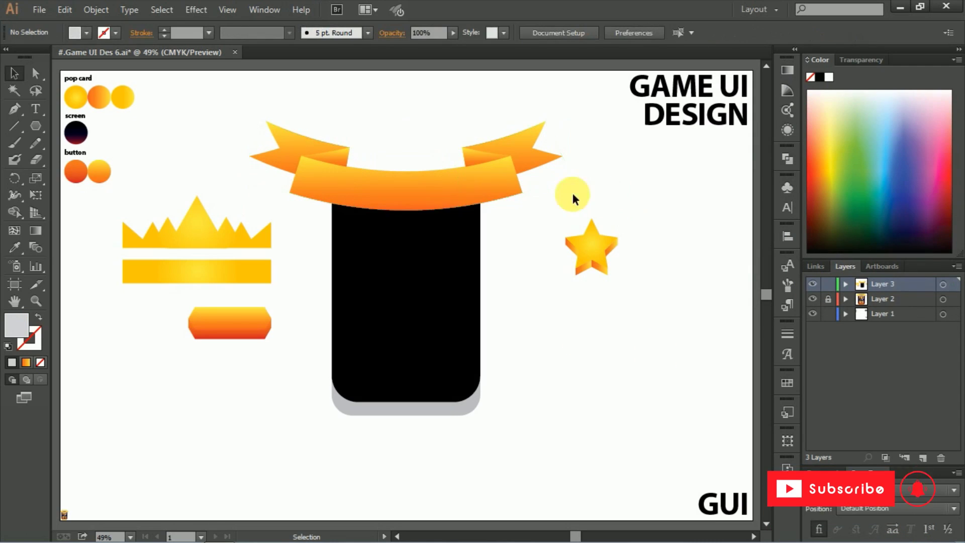
left_click_drag(484, 186, 483, 153)
Move the crown onto the card top with the ribbon settled over it
left_click(453, 209)
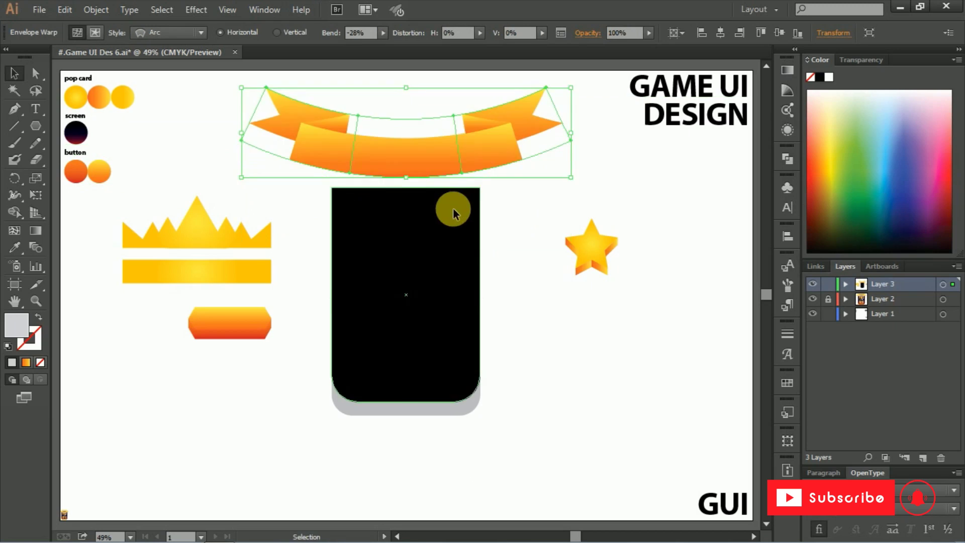
left_click_drag(398, 174, 398, 425)
left_click(240, 241)
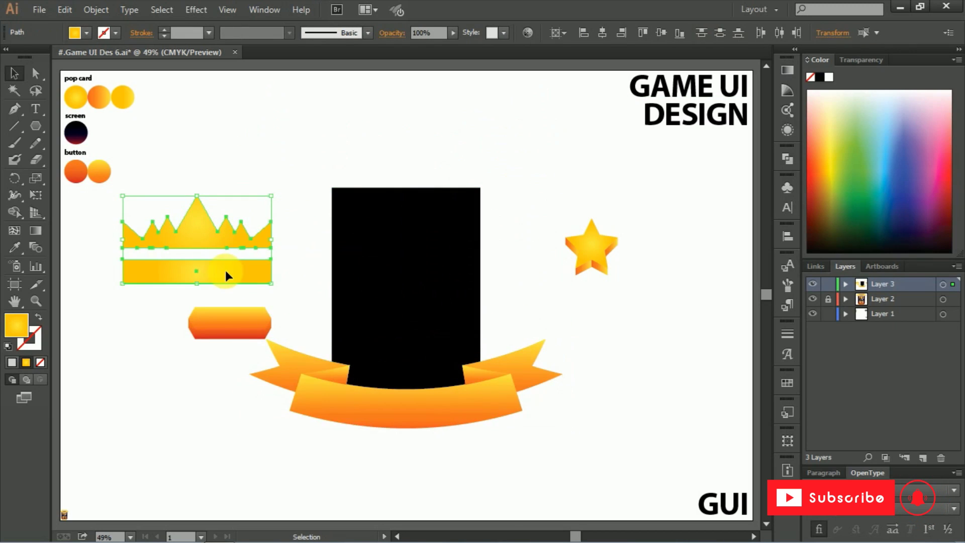
right_click(232, 273)
mouse_move(233, 273)
left_mouse_down()
mouse_move(469, 176)
mouse_move(466, 201)
left_mouse_up()
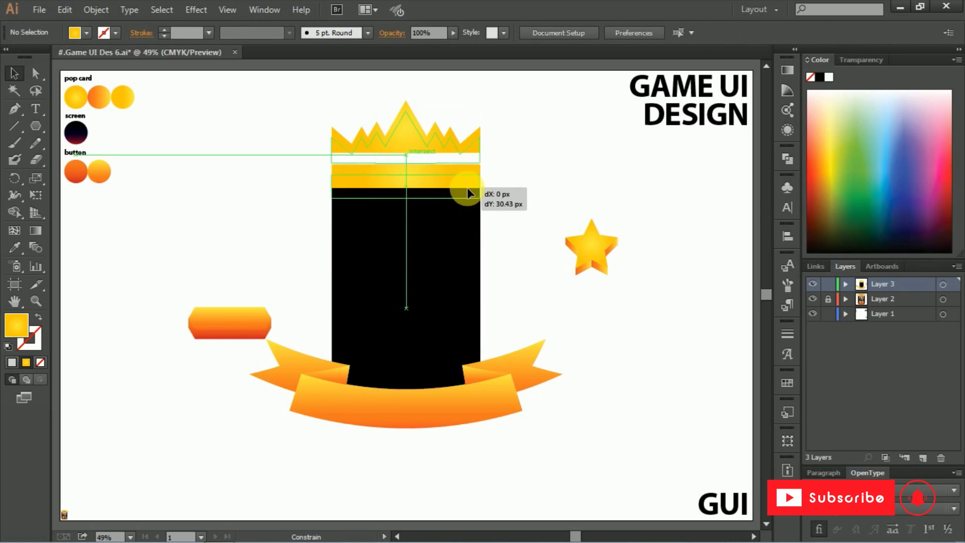
left_click(549, 207)
left_click_drag(414, 411, 437, 210)
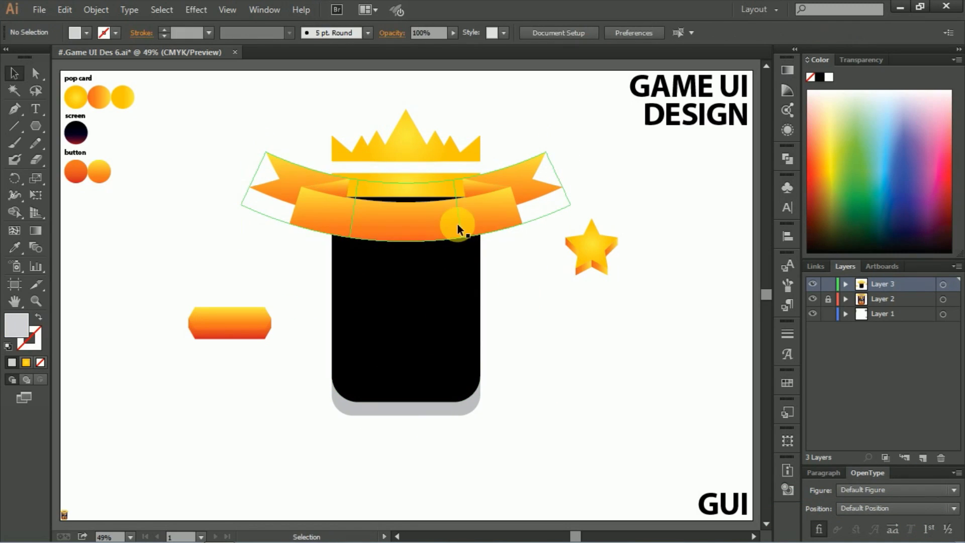
left_click_drag(494, 217, 457, 232)
left_click(525, 312)
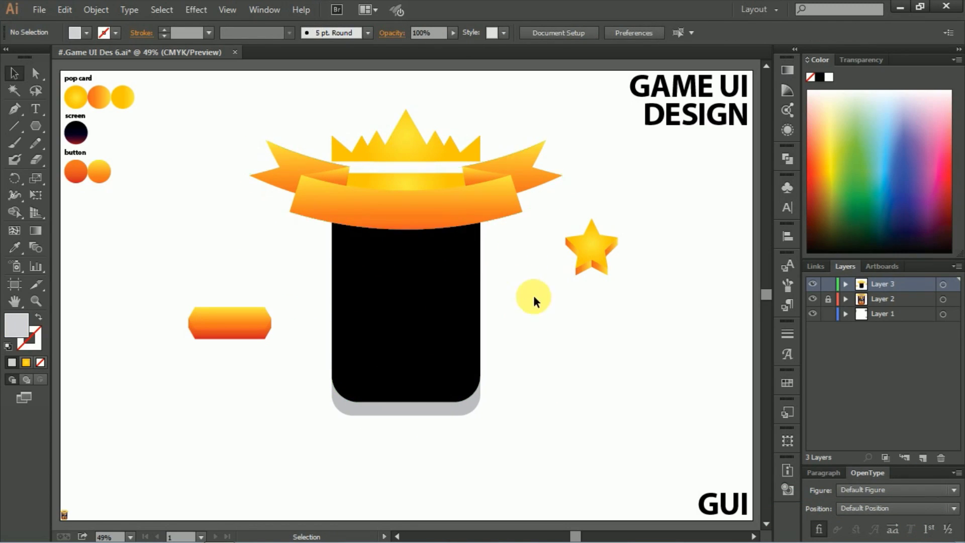
Centre the star horizontally on the artboard and nudge the crown up above the ribbon
left_click(596, 248)
left_click(610, 30)
left_click(425, 246)
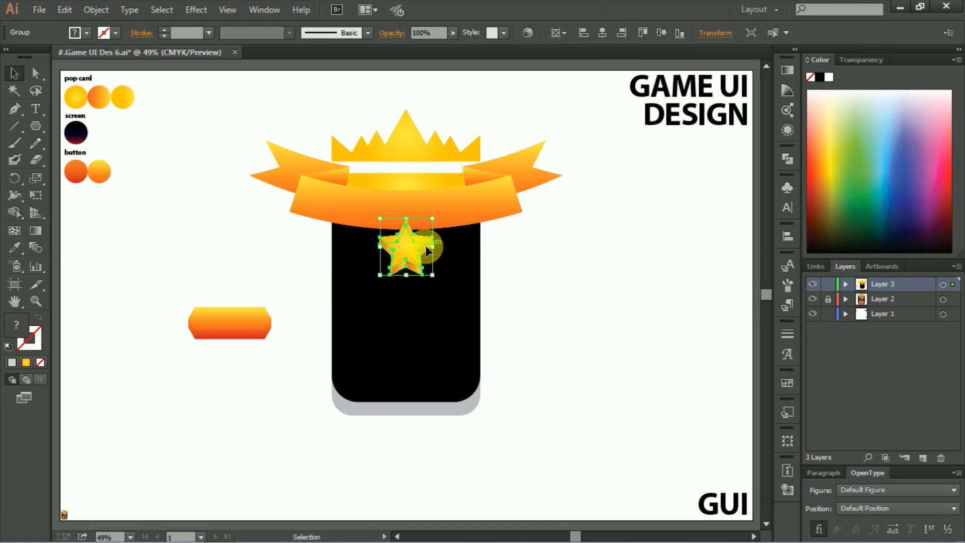
key("ctrl+1")
scroll(503, 246, "up", 5)
left_click_drag(441, 246, 441, 254)
left_click_drag(421, 197, 415, 123)
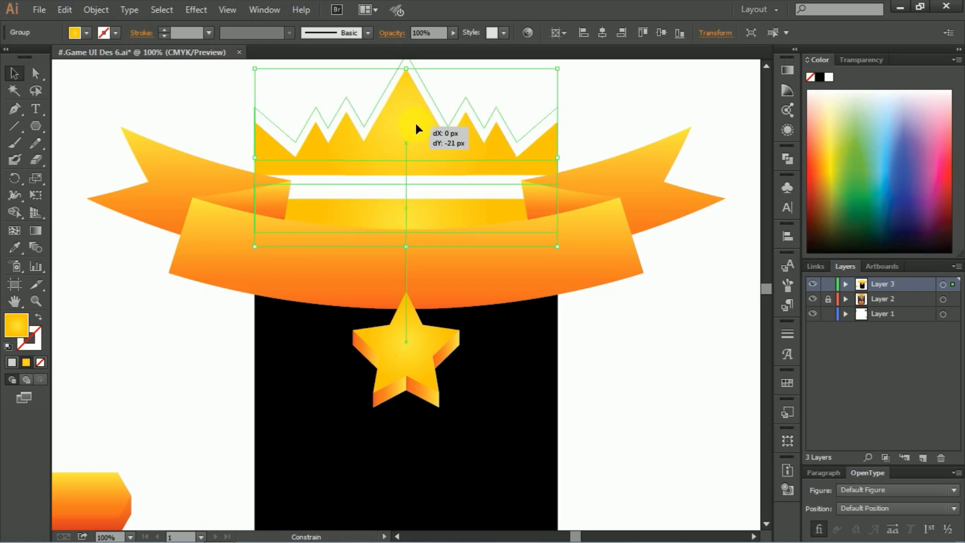
left_click(520, 260)
scroll(616, 360, "down", 3)
left_click(616, 360)
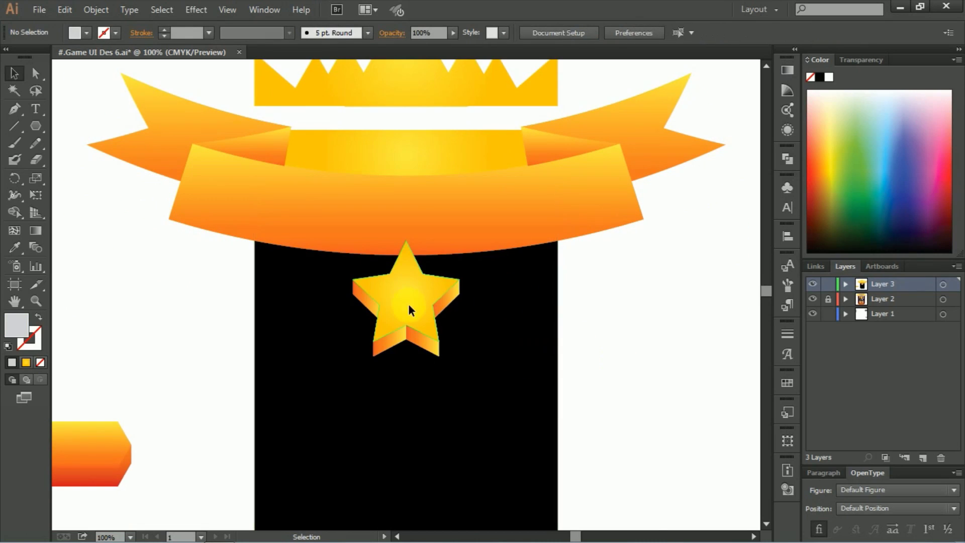
Make a row of three stars with a larger middle star, all scaled slightly down
left_click(408, 308)
scroll(408, 308, "down", 3)
mouse_move(417, 267)
left_mouse_down()
mouse_move(554, 267)
mouse_move(276, 268)
mouse_move(593, 327)
mouse_move(603, 319)
mouse_move(544, 301)
left_mouse_up()
left_click(674, 323)
left_click(405, 262)
left_click_drag(459, 314, 453, 312)
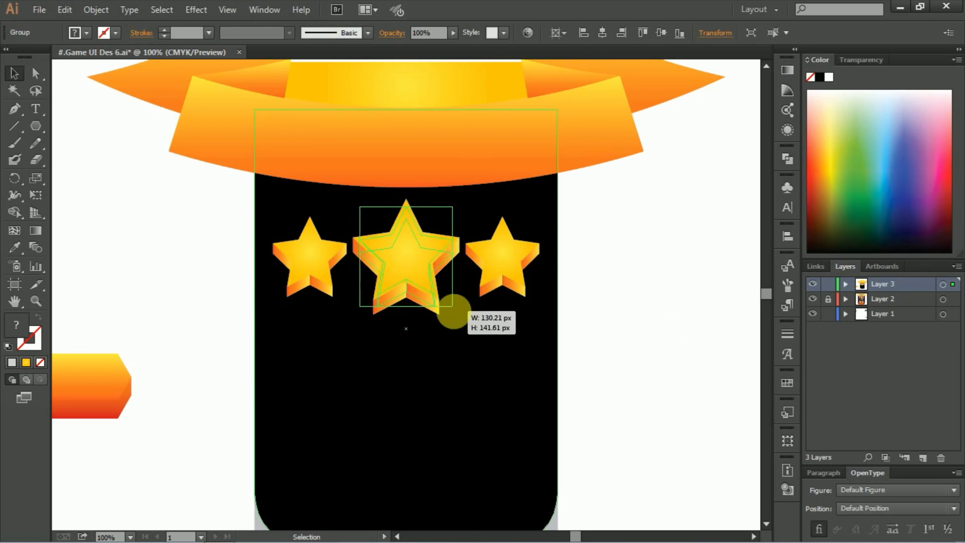
key("ctrl+a")
left_click_drag(538, 301, 496, 265)
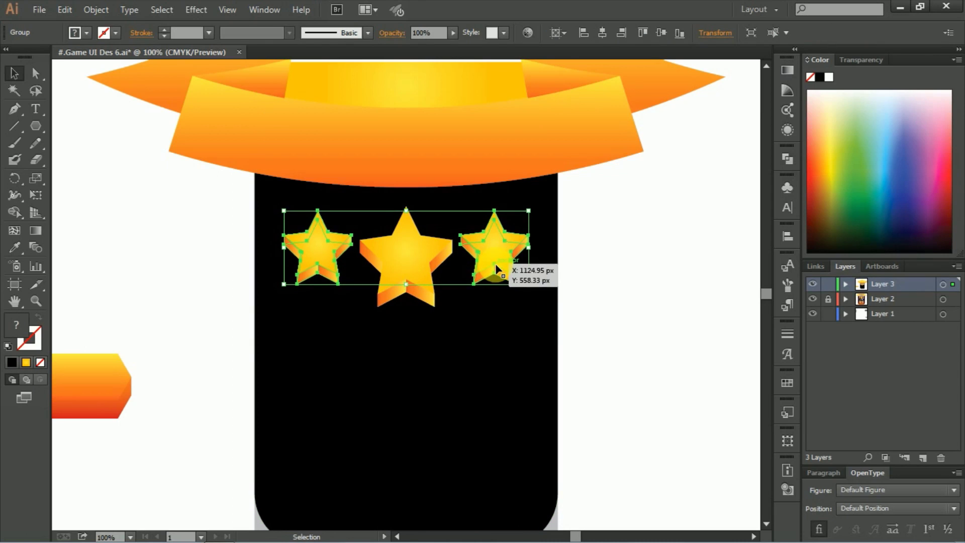
left_click(679, 293)
Place the orange button on the card below the stars
key("ctrl+minus")
left_click(507, 263)
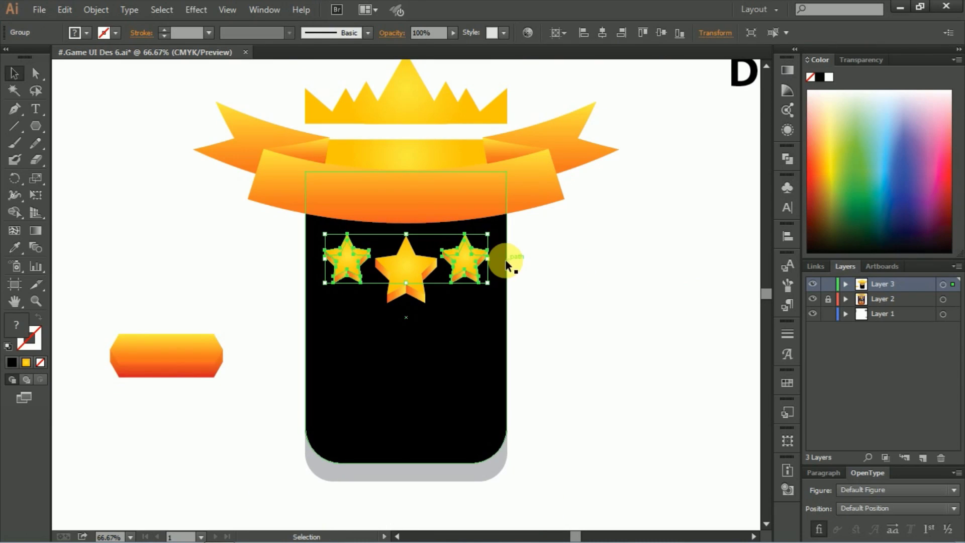
left_click_drag(166, 354, 405, 354)
Fill the card with a vertical navy-to-red gradient at -90°
left_click(711, 232)
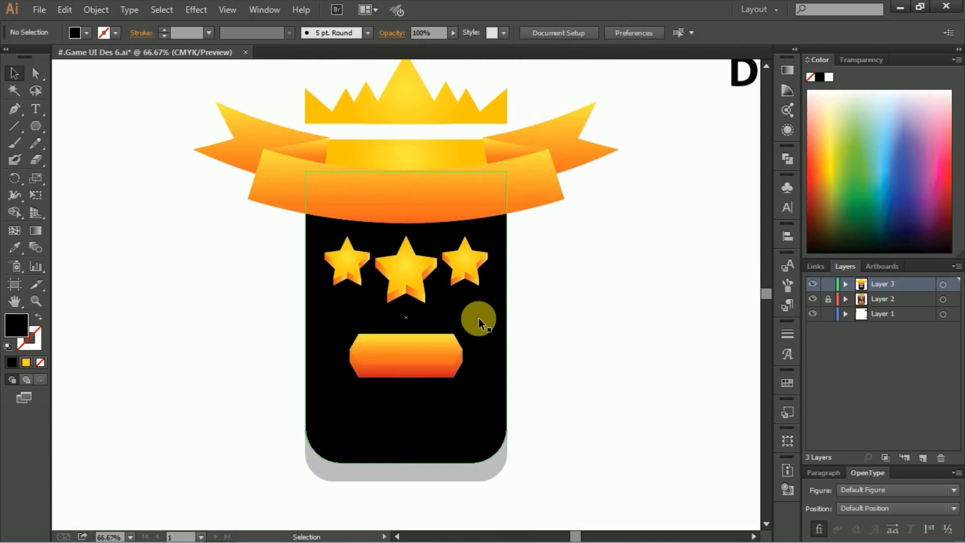
left_click(479, 318)
key("ctrl+minus")
key("i")
left_click(75, 132)
left_click(787, 71)
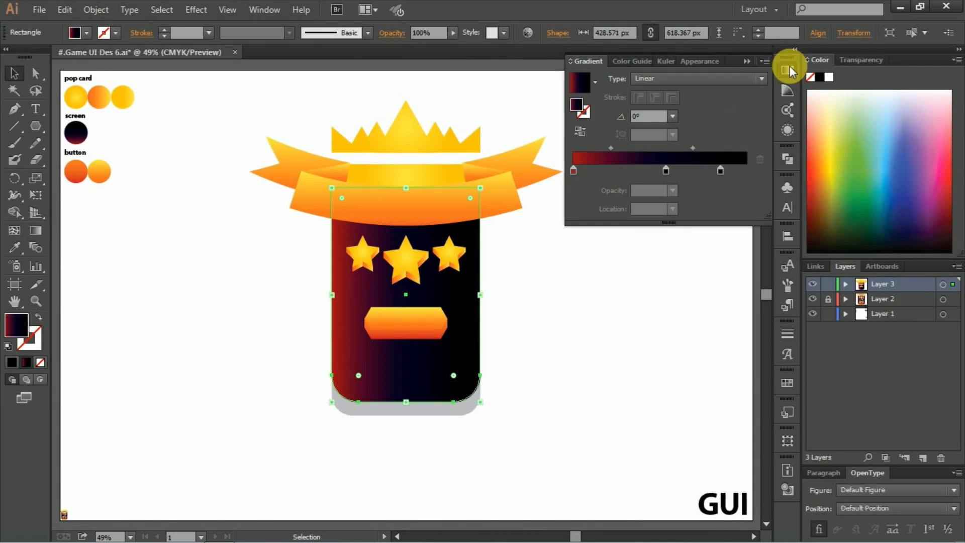
left_click(672, 116)
left_click(685, 193)
left_click(747, 61)
Give the shadow beneath the card the yellow swatch gradient, angled -90°
left_click(357, 405)
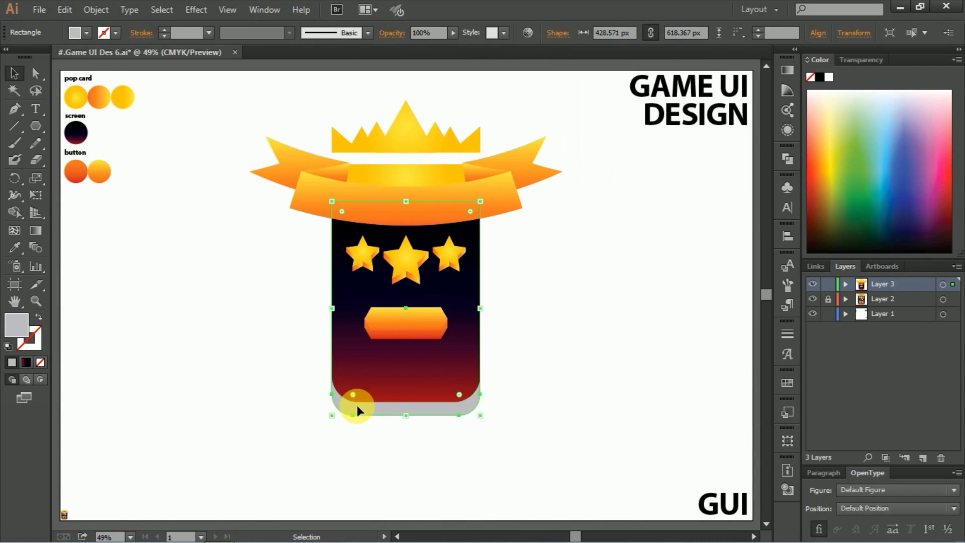
left_click(14, 246)
left_click(105, 106)
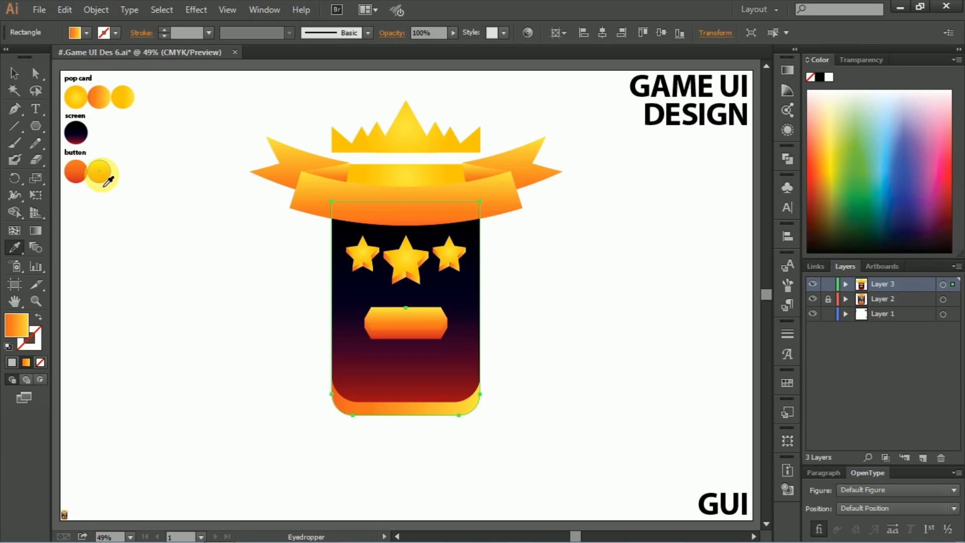
left_click(129, 101)
left_click(14, 73)
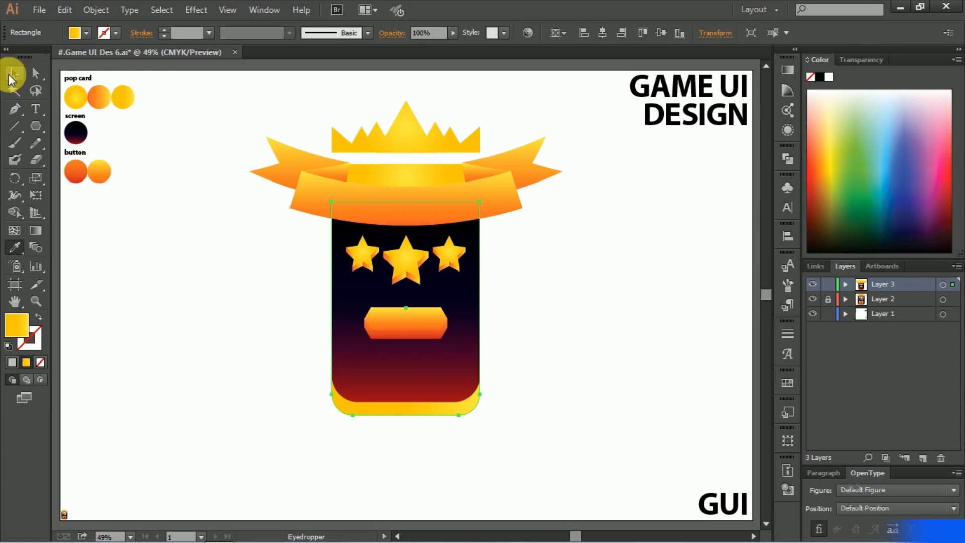
left_click(784, 108)
left_click(672, 116)
left_click(687, 321)
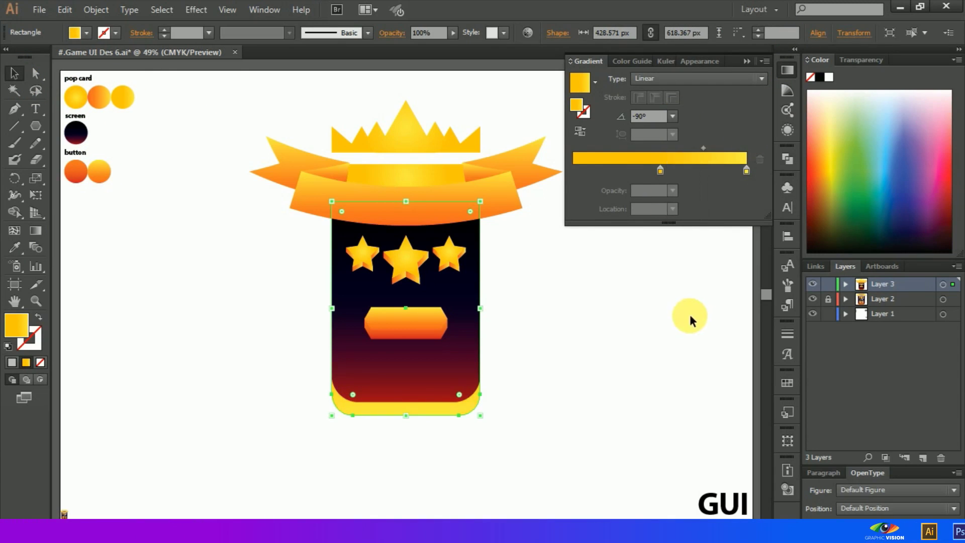
left_click(673, 116)
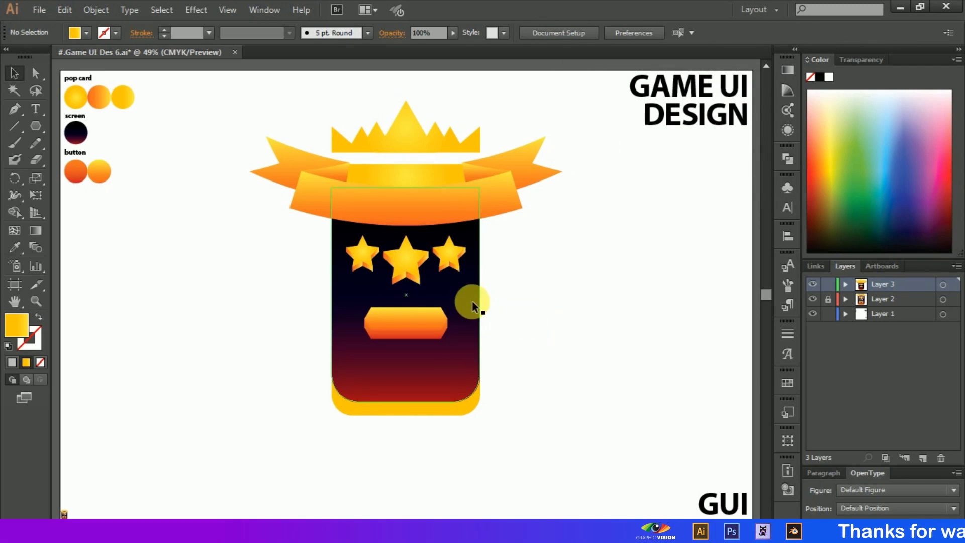
Move the crown group beside the card, ungroup it, and fully round the bar's ends
left_click(420, 146)
left_click_drag(420, 146, 619, 255)
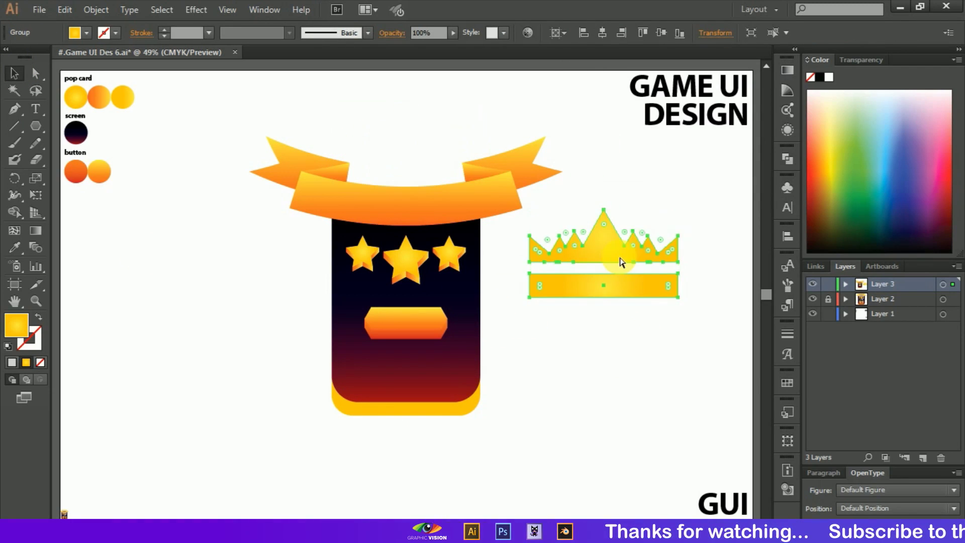
right_click(629, 282)
left_click(670, 365)
left_click_drag(640, 291, 523, 288)
Shrink the crown, shorten its bar, and place both above the ribbon
left_click(618, 250)
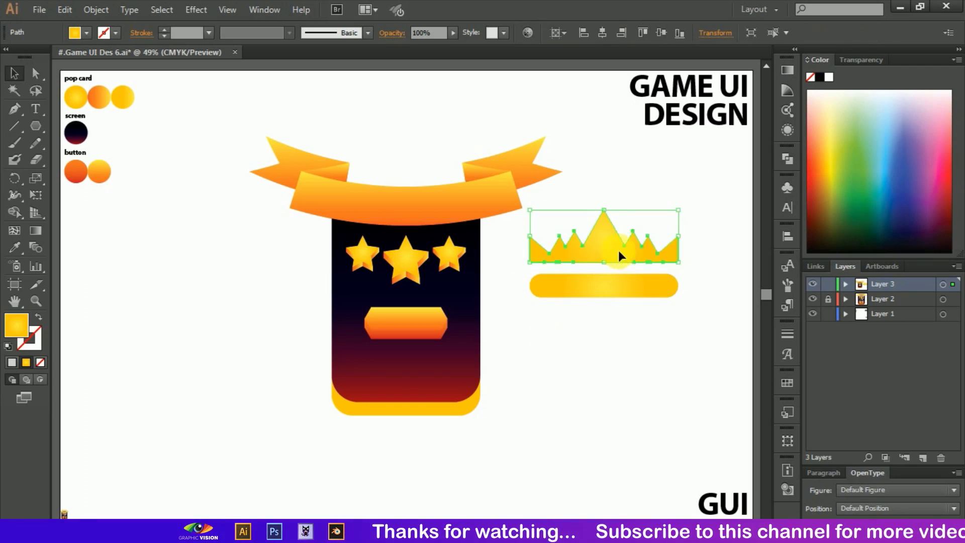
left_click_drag(684, 217, 644, 221)
left_click(640, 291)
left_click_drag(678, 296, 648, 294)
left_click(636, 275)
mouse_move(655, 221)
left_mouse_down()
mouse_move(628, 297)
mouse_move(422, 175)
left_mouse_up()
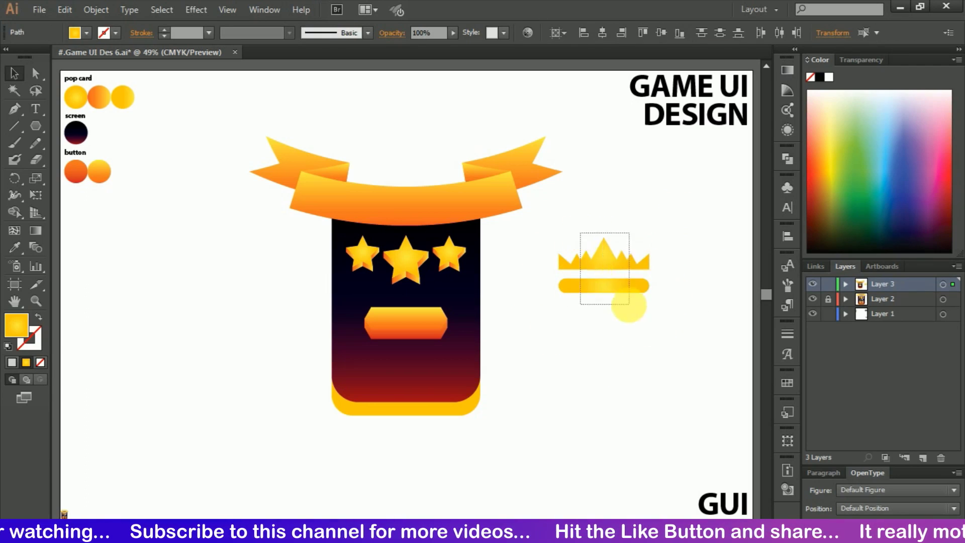
right_click(419, 157)
left_click(457, 225)
left_click(620, 405)
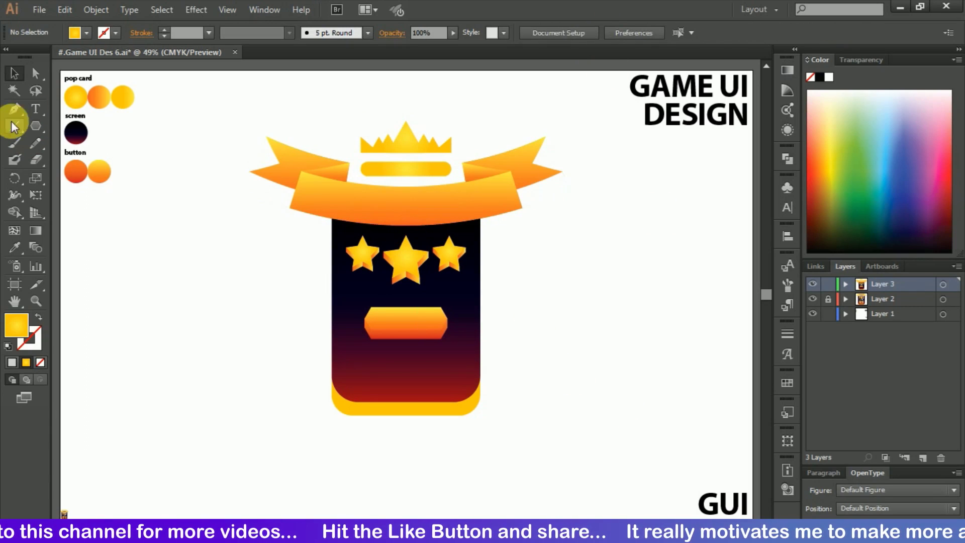
left_click(35, 108)
Type a VICTORY headline beside the card in Myriad Pro Bold
left_click(172, 276)
type("VICTORY")
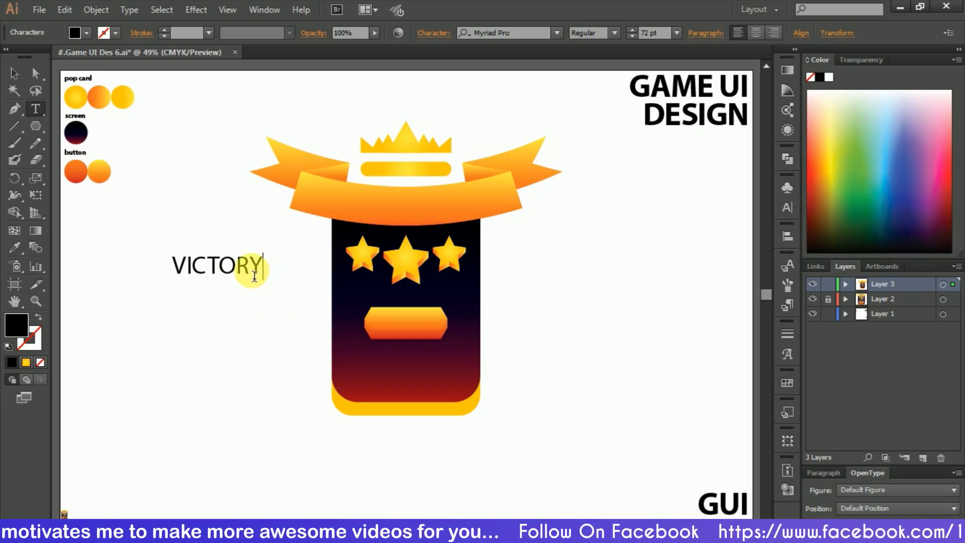
key("ctrl+a")
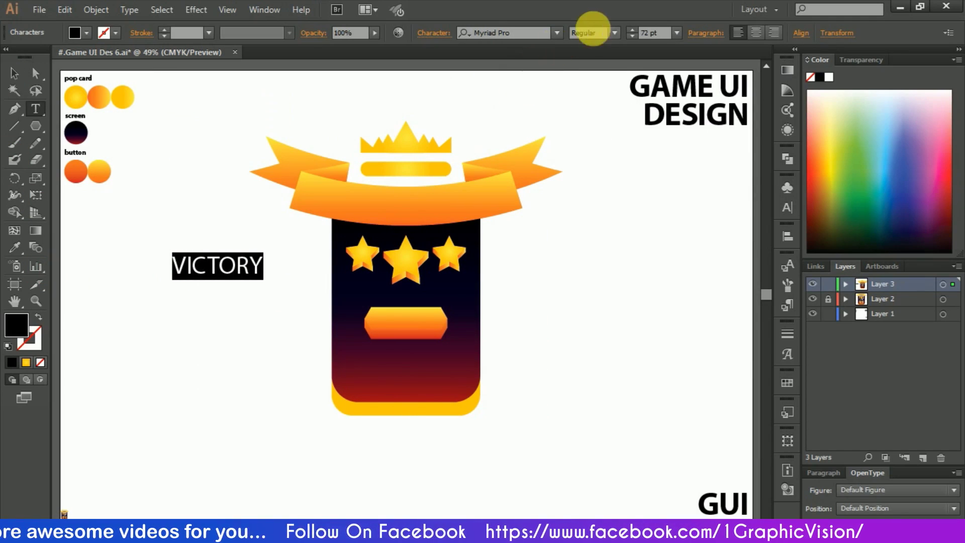
left_click(614, 33)
left_click(623, 171)
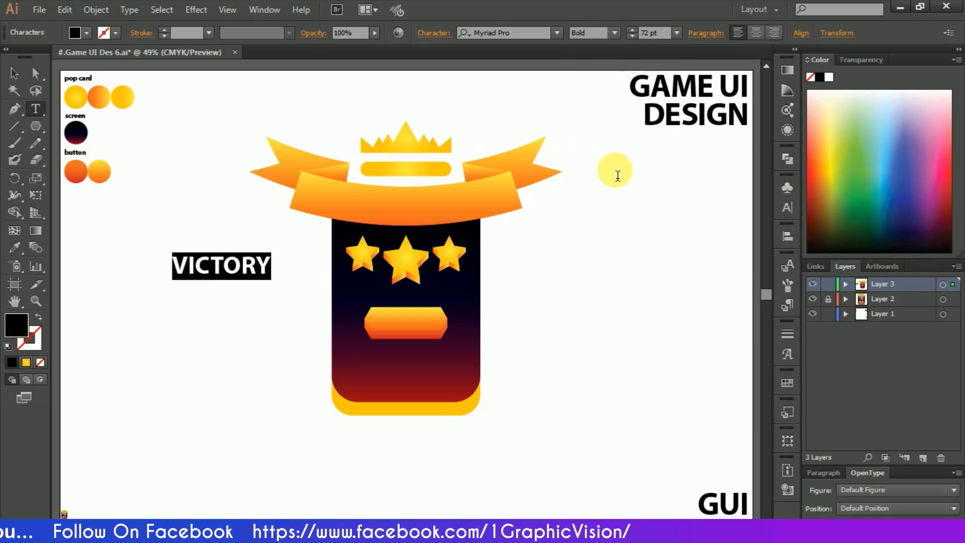
type("85")
key("Escape")
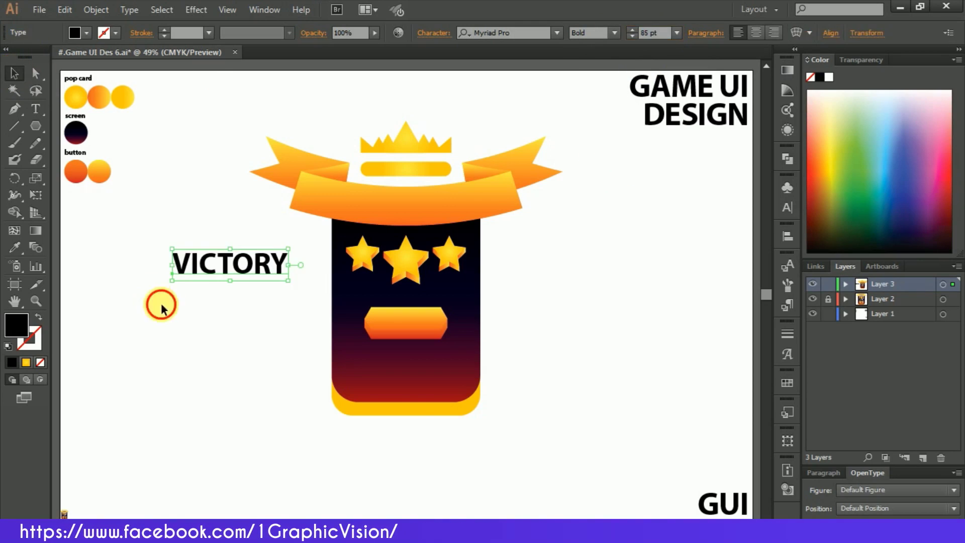
mouse_move(161, 284)
left_mouse_down()
mouse_move(437, 197)
mouse_move(206, 284)
left_mouse_up()
Remove the stray asterisk before VICTORY and shift the text further left
double_click(152, 289)
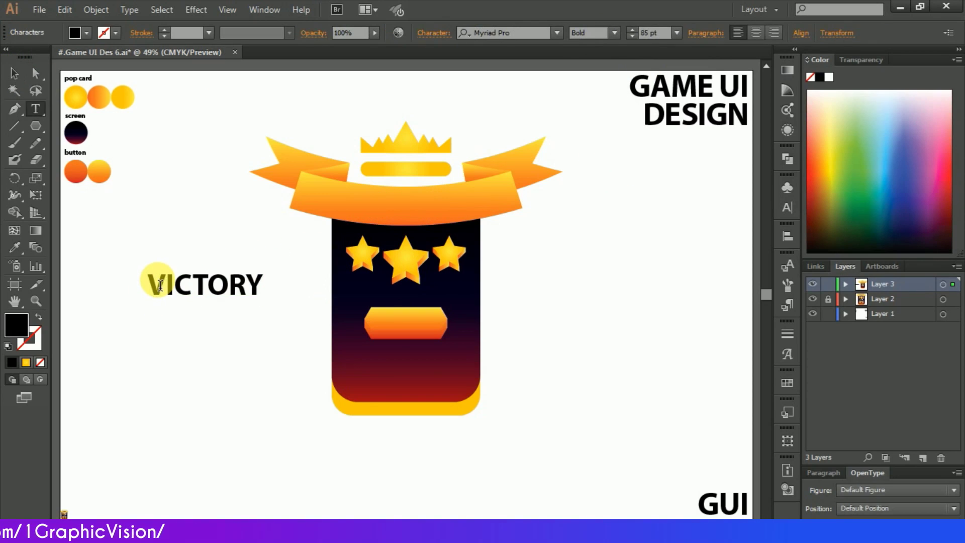
type("*")
key("Escape")
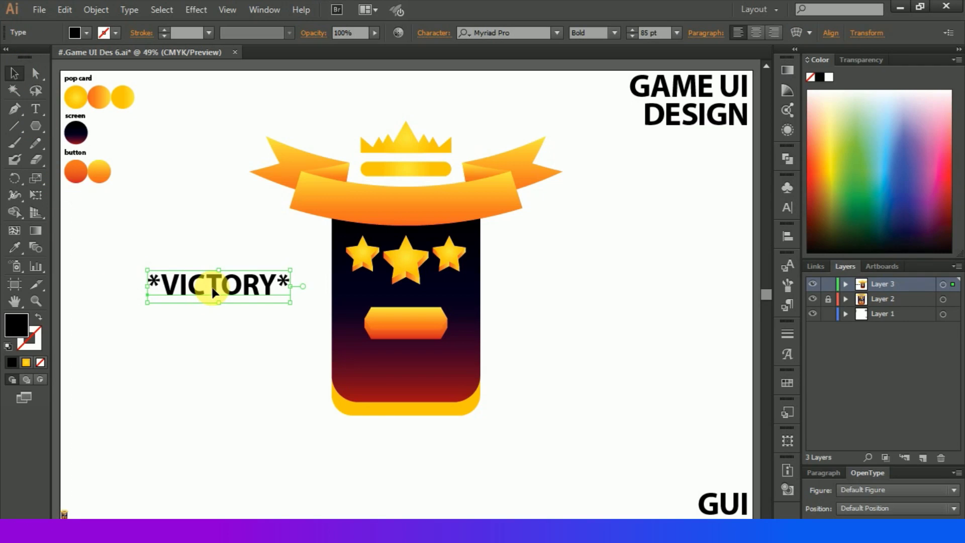
double_click(302, 285)
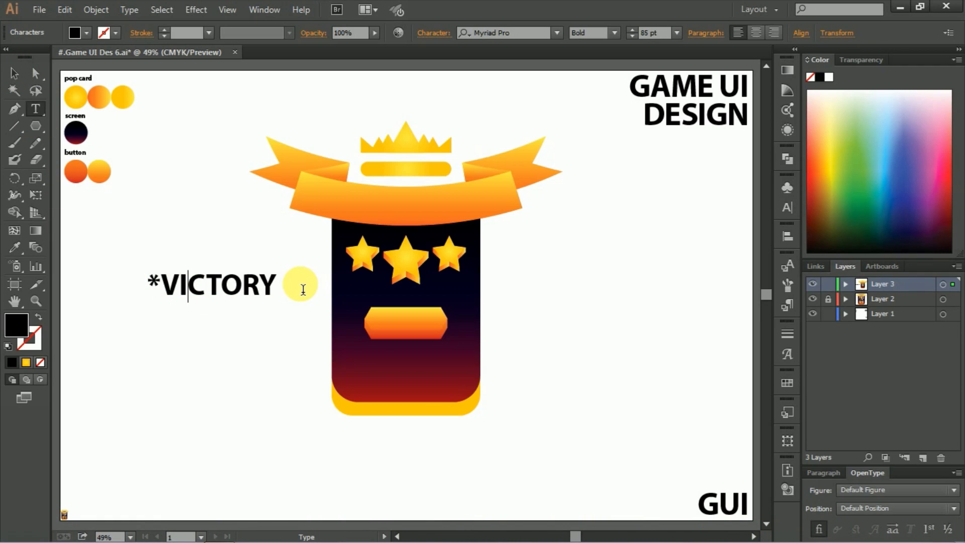
key("ctrl+z")
key("Escape")
left_click_drag(206, 285, 145, 285)
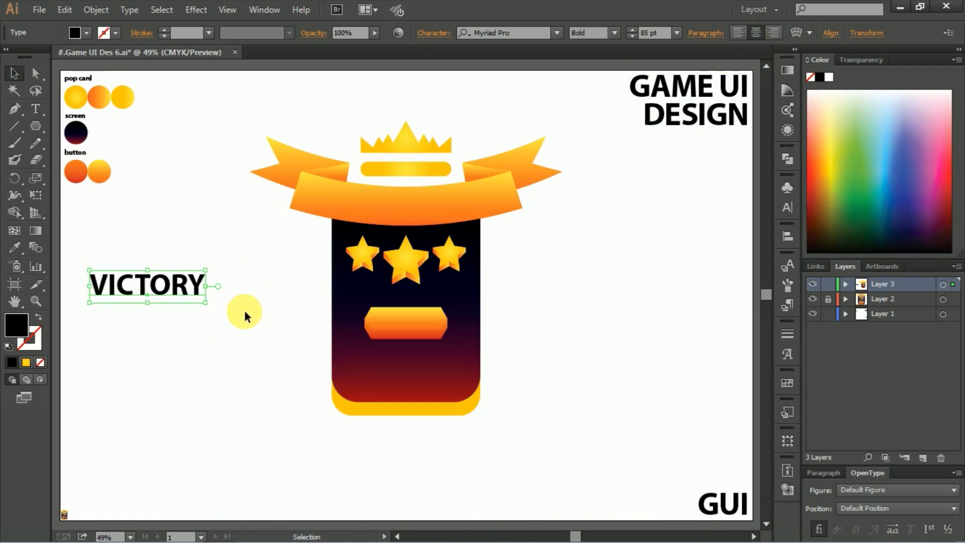
left_click(796, 33)
key("Escape")
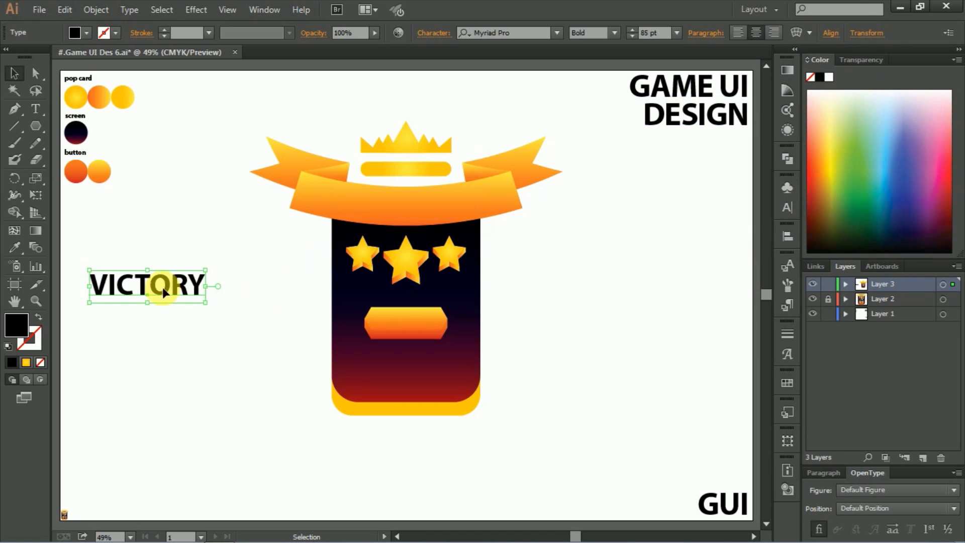
Move VICTORY onto the ribbon and warp it with an Arc at -10% bend
left_click_drag(429, 207, 430, 207)
left_click(796, 33)
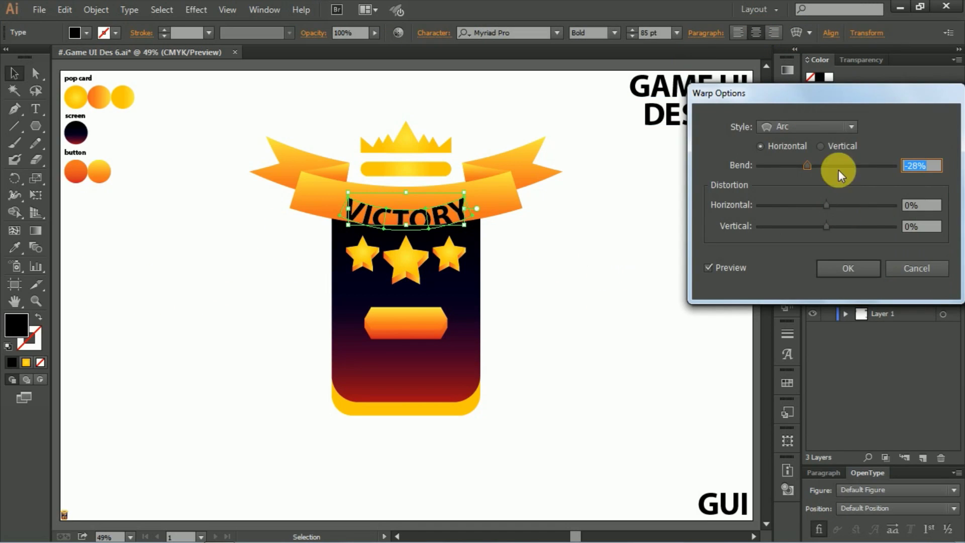
scroll(921, 169, "up", 18)
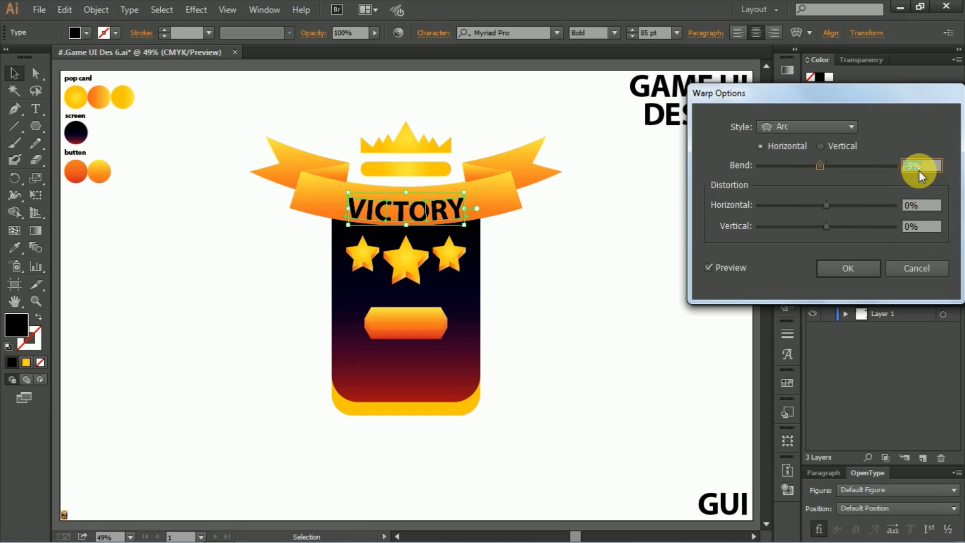
scroll(919, 170, "up", 10)
key("Return")
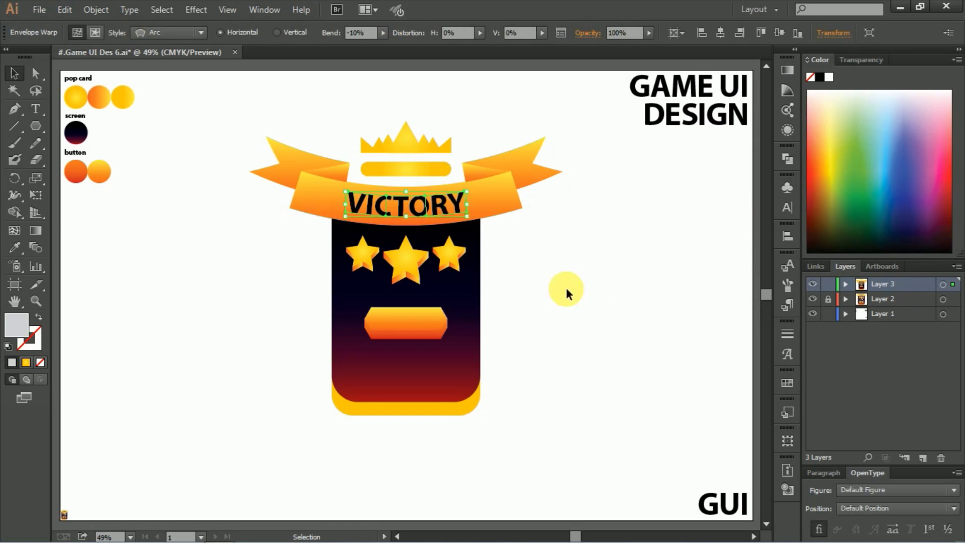
Expand the warped VICTORY into shapes and fill it white
left_click(426, 217)
left_click(91, 9)
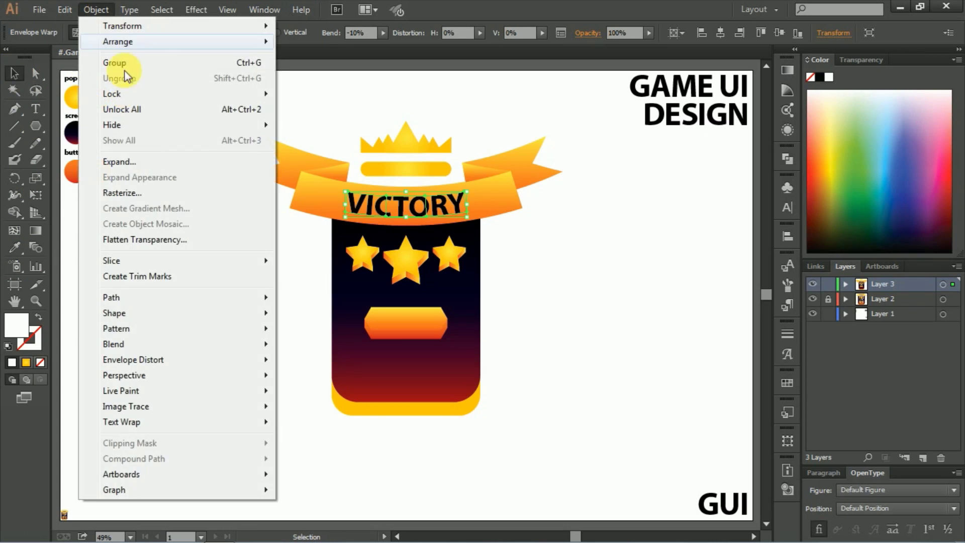
left_click(121, 166)
key("Return")
left_click(17, 71)
left_click(344, 338)
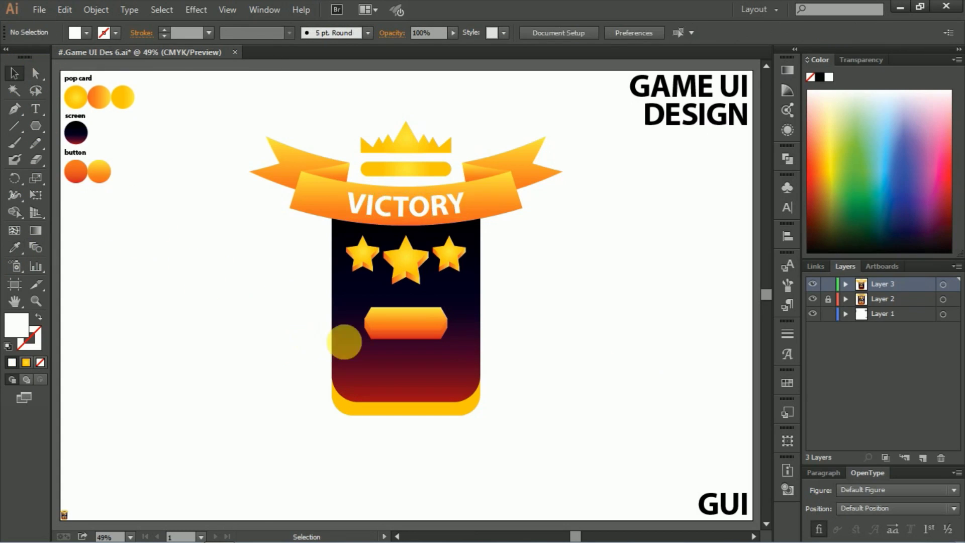
left_click(485, 221)
left_click(554, 357)
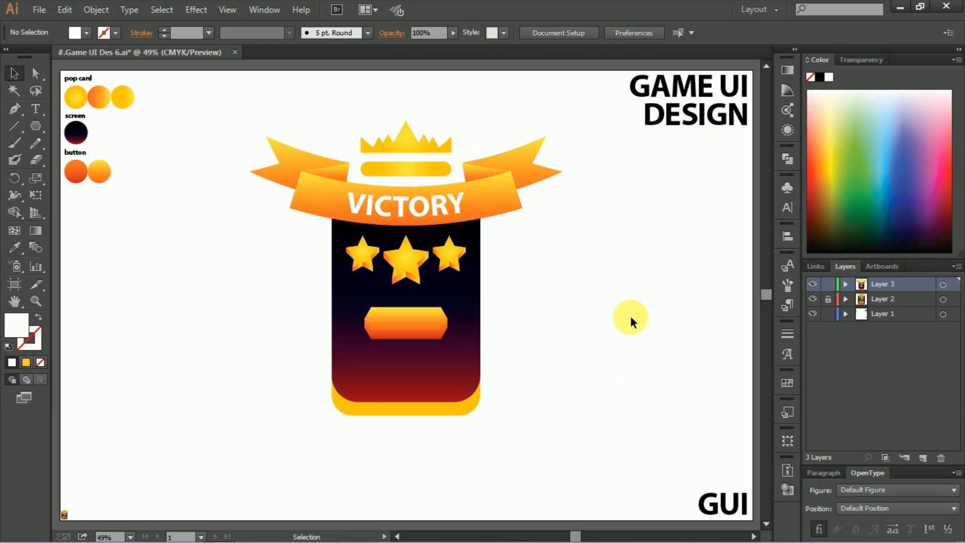
Duplicate the orange button into a stacked pair and drag the card's bottom edge down
mouse_move(408, 358)
left_mouse_down()
mouse_move(414, 368)
mouse_move(417, 335)
mouse_move(393, 280)
left_mouse_up()
left_click(514, 364)
left_click(35, 72)
left_click_drag(308, 366, 499, 459)
left_click_drag(480, 378, 480, 414)
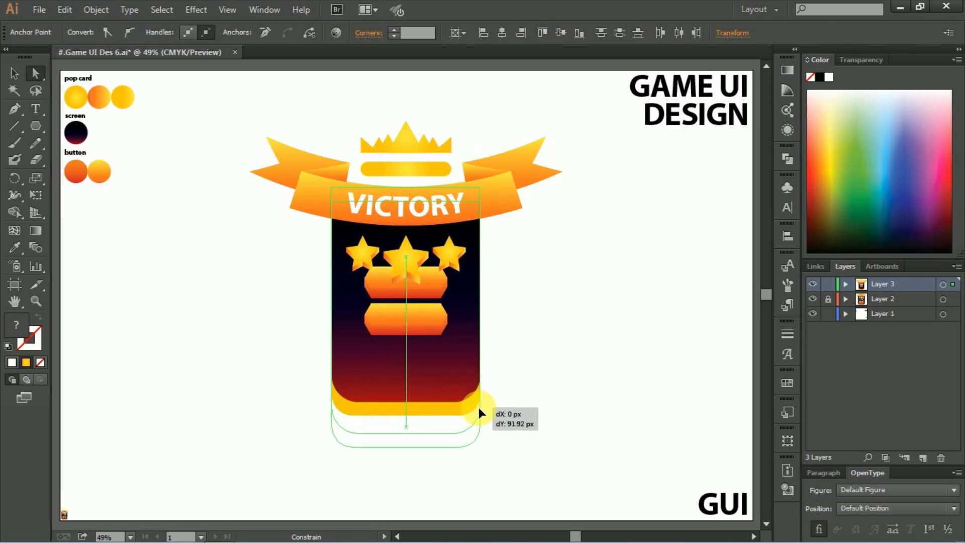
left_click(520, 411)
key("v")
Lengthen both stacked buttons by stretching their right-side points
left_click(412, 310)
left_click_drag(441, 283, 242, 361)
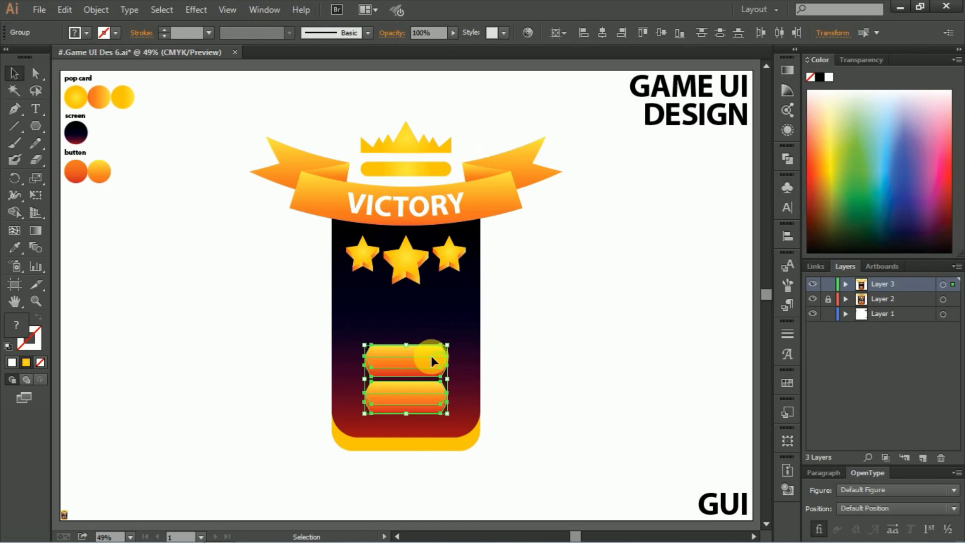
key("a")
mouse_move(265, 294)
left_mouse_down()
mouse_move(248, 422)
mouse_move(280, 420)
mouse_move(244, 392)
left_mouse_up()
key("v")
left_click(274, 297)
left_click(275, 402)
left_click(273, 415)
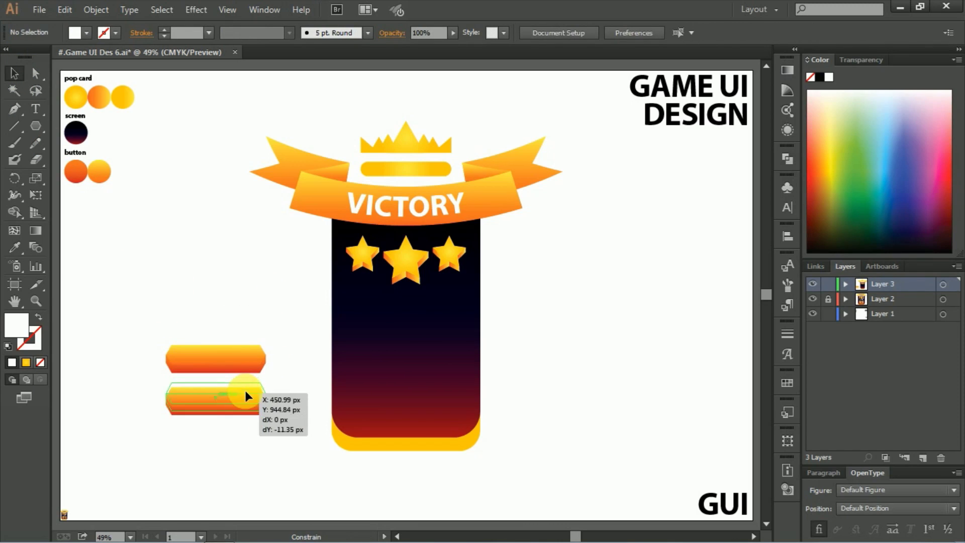
Centre the two buttons in the lower part of the dark card
left_click_drag(282, 327, 220, 439)
left_click_drag(216, 361, 406, 362)
left_click(585, 287)
key("ctrl+1")
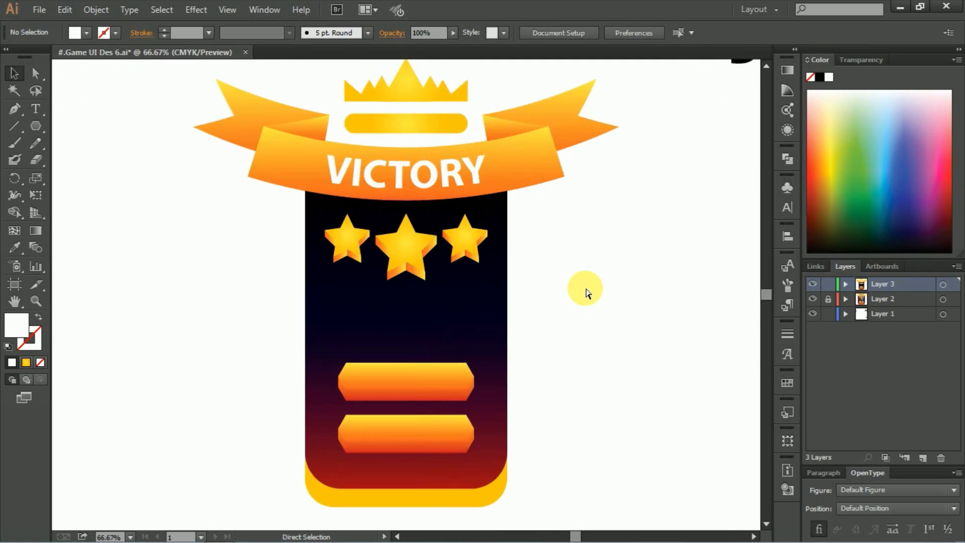
left_click(424, 213)
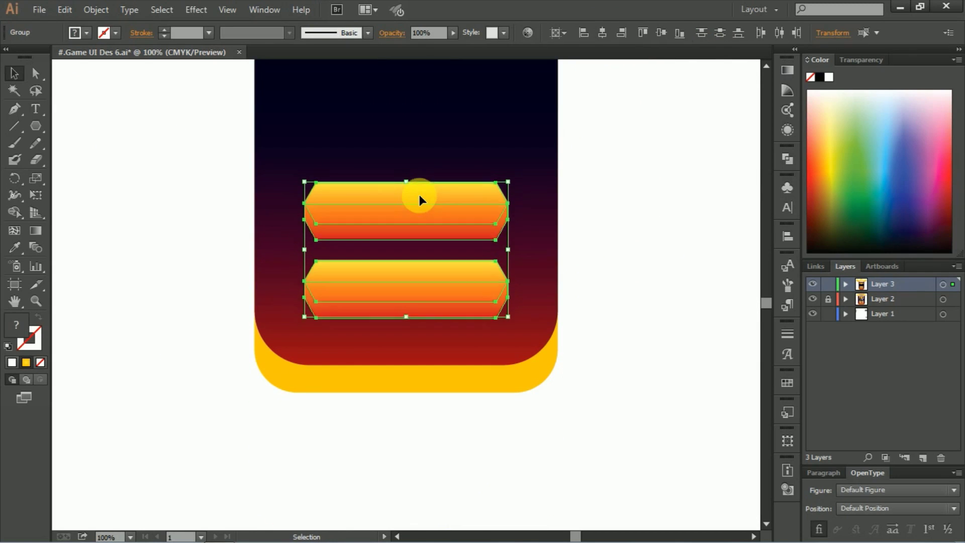
left_click(658, 237)
key("ctrl+0")
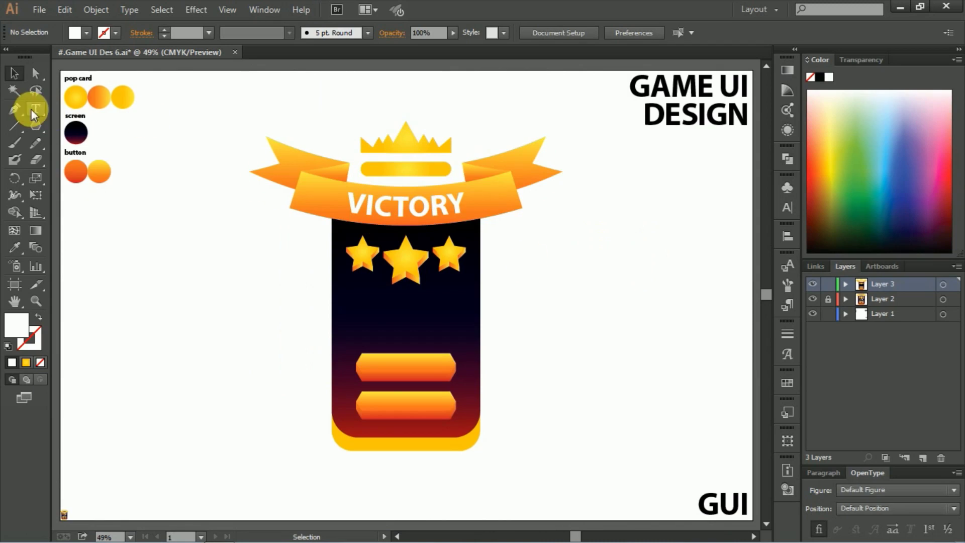
Add a white 36 pt 'High Score' label on the card below the stars
left_click(35, 109)
type("High Sc")
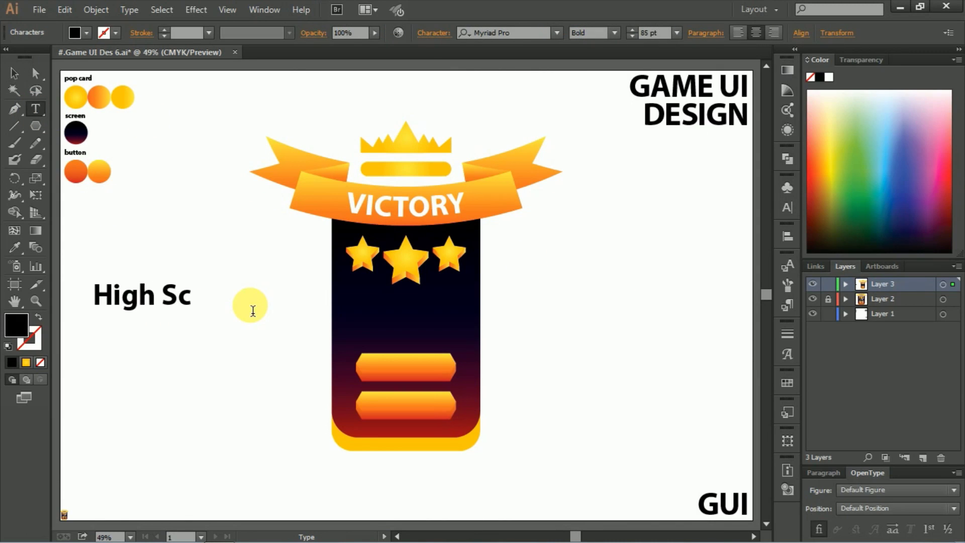
type("ore")
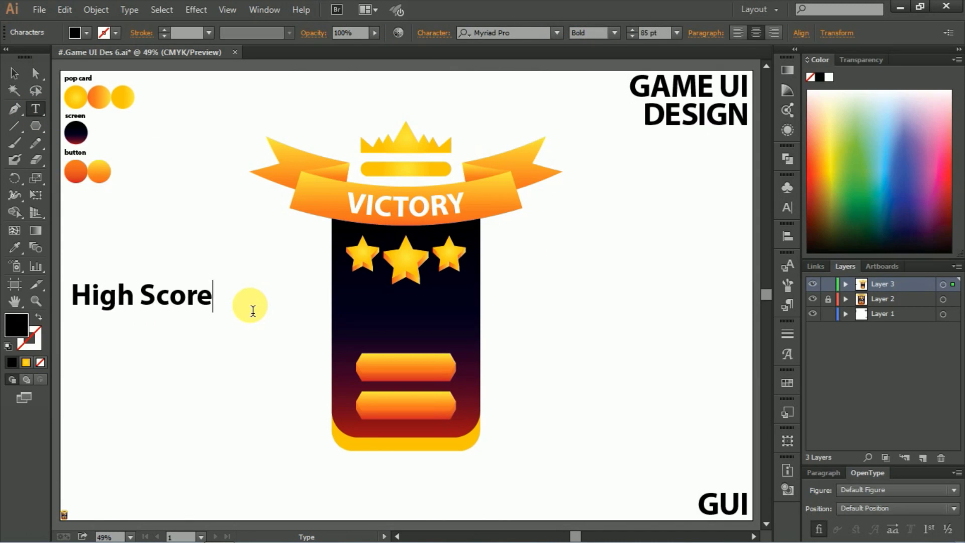
left_click(15, 72)
left_click(677, 33)
left_click(691, 206)
left_click(676, 33)
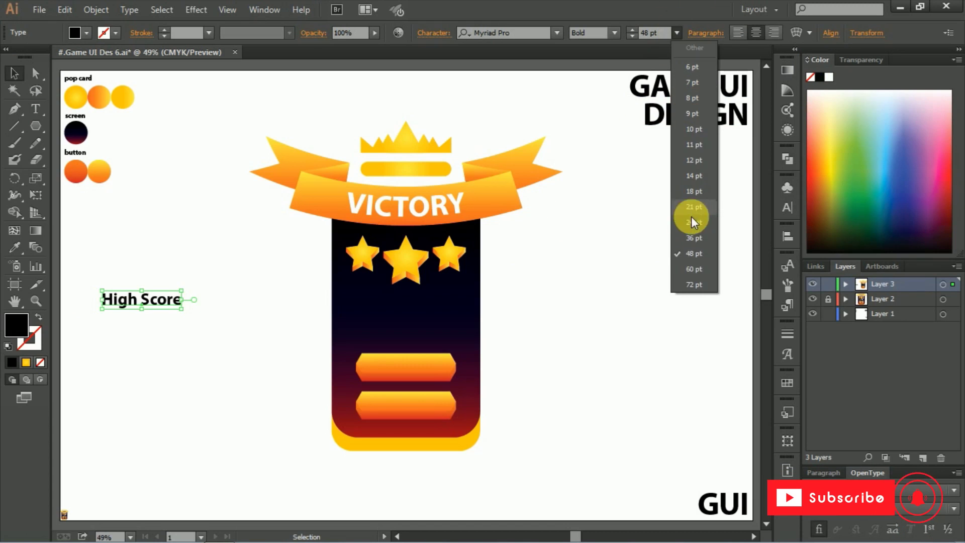
left_click(691, 216)
left_click(156, 306)
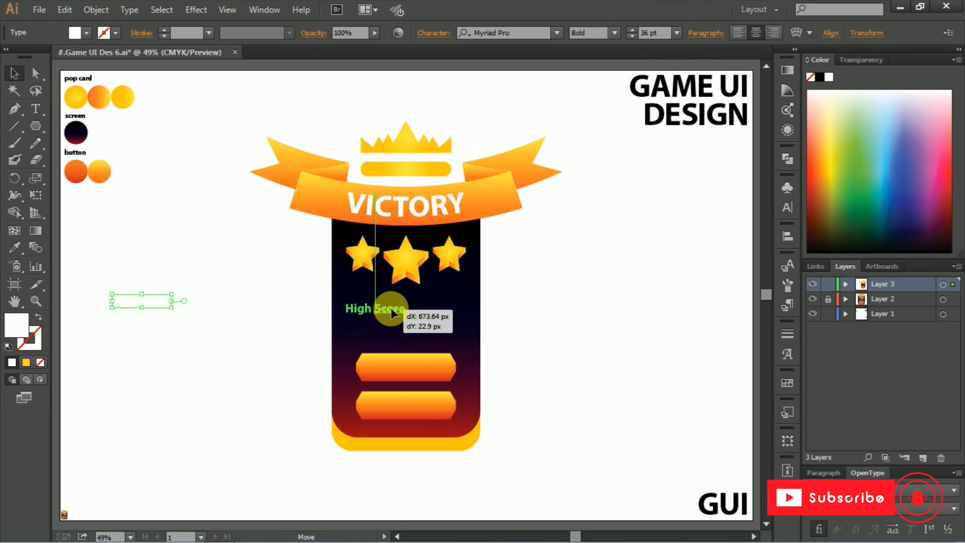
left_click_drag(390, 307, 391, 306)
Copy the label below and retype it as 'Coins', centred under High Score
key("ctrl+plus")
key("ctrl+plus")
key("ctrl+plus")
scroll(236, 272, "down", 3)
left_click_drag(312, 200, 311, 255)
double_click(424, 249)
key("BackSpace")
key("BackSpace")
key("BackSpace")
key("BackSpace")
key("BackSpace")
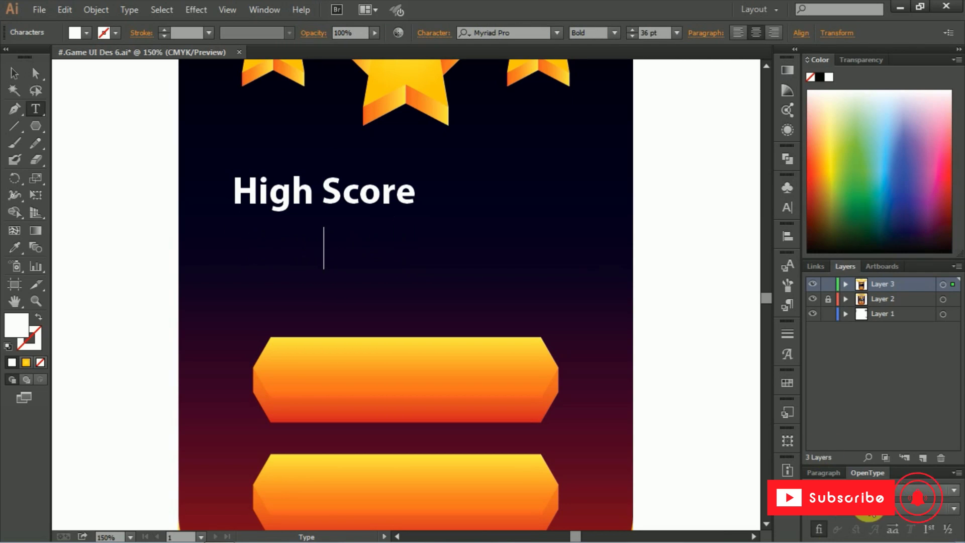
type("Coins")
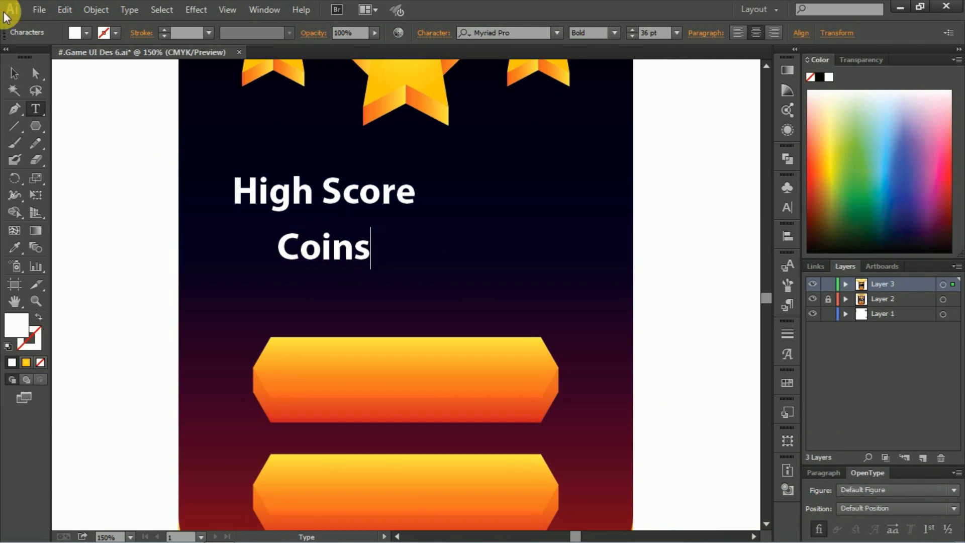
left_click(14, 72)
left_click_drag(344, 247, 386, 248)
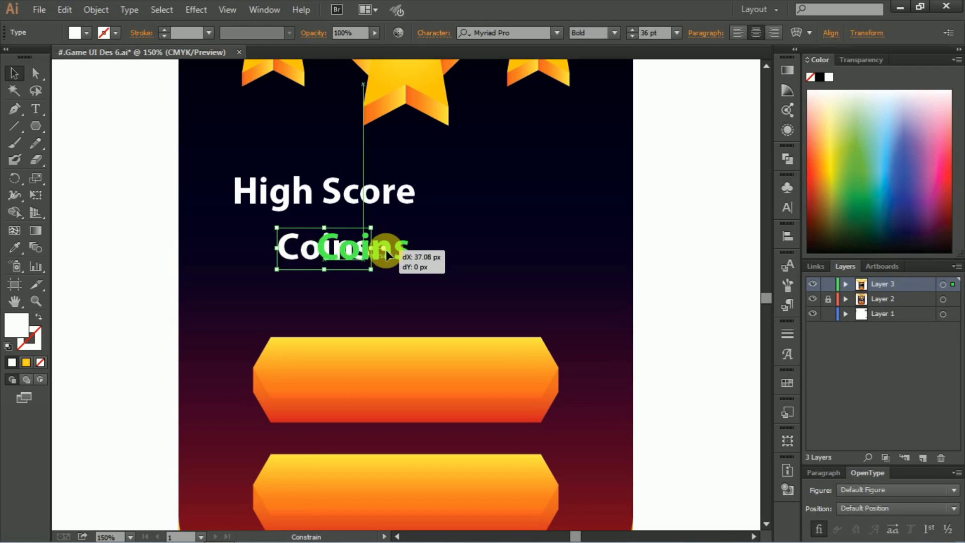
Shift both labels left together and edit the black '70472' score figure
left_click(677, 216)
left_click(367, 246)
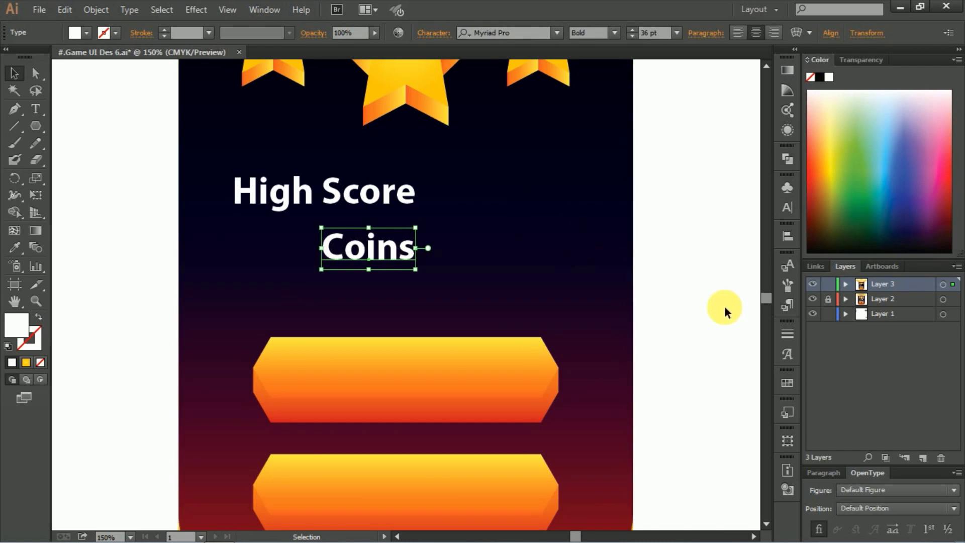
left_click(322, 191)
left_click_drag(394, 248, 254, 251)
left_click(129, 183)
key("t")
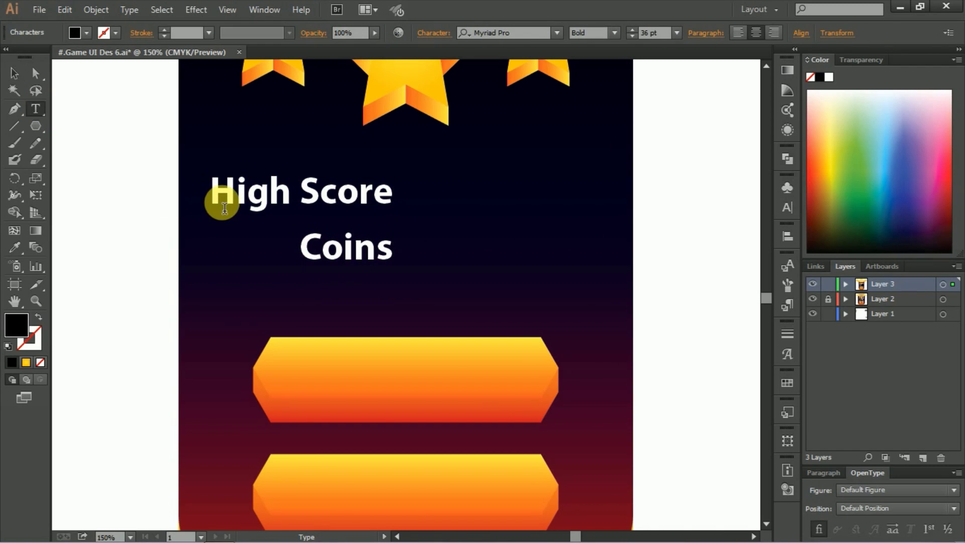
key("BackSpace")
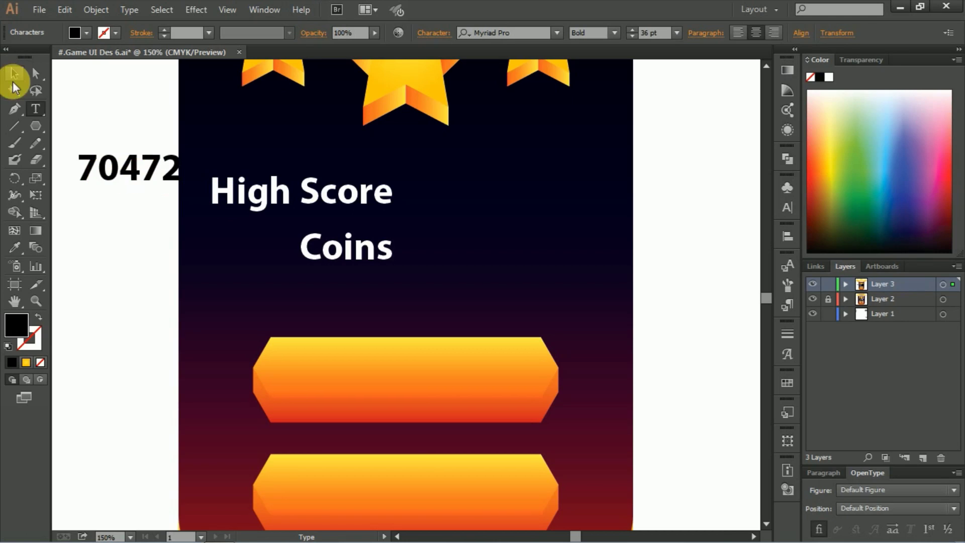
Colour the 70472 score orange, place it beside High Score, and set it to 60 pt
left_click(14, 74)
left_click(86, 33)
left_click(23, 85)
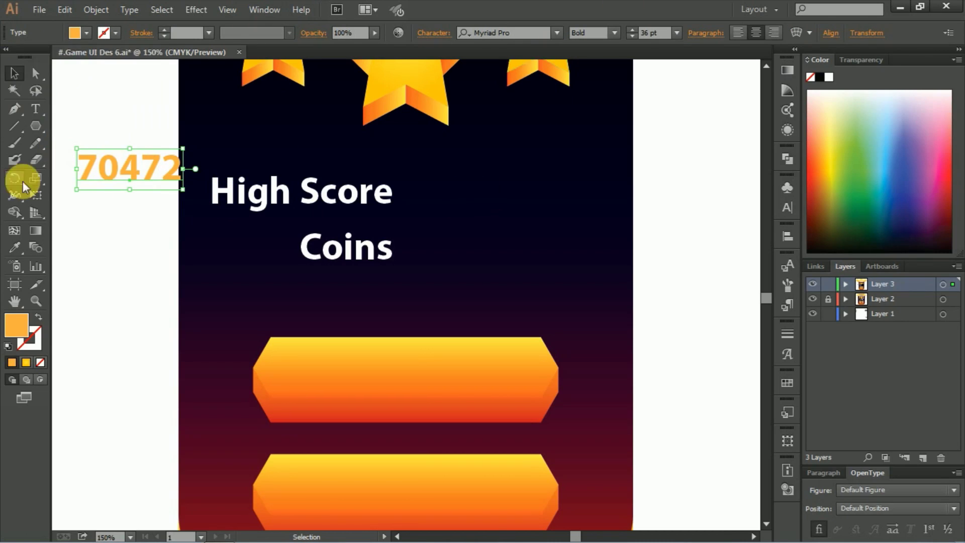
left_click_drag(120, 181, 479, 204)
left_click(677, 32)
left_click(698, 264)
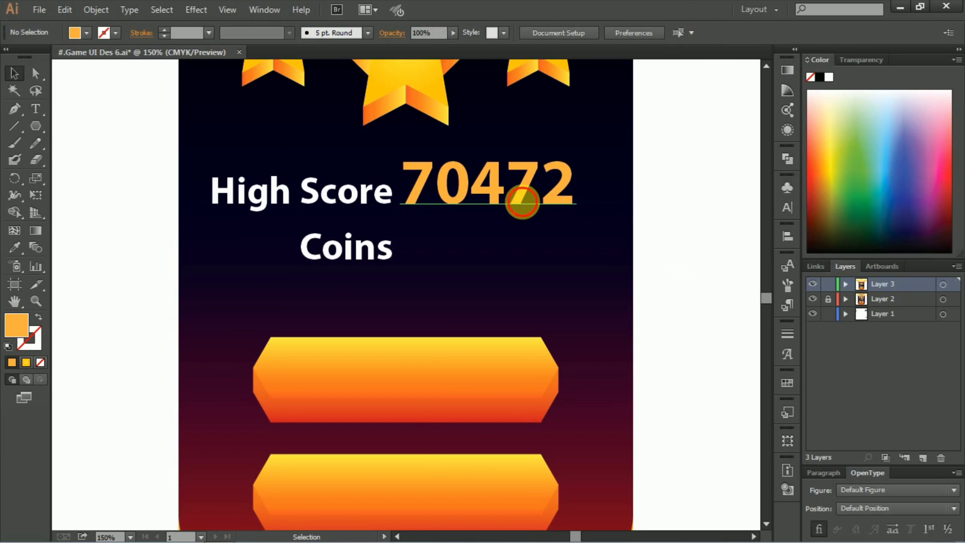
Nudge 70472 slightly right and change its fill to yellow
left_click(522, 201)
left_click_drag(529, 188, 546, 189)
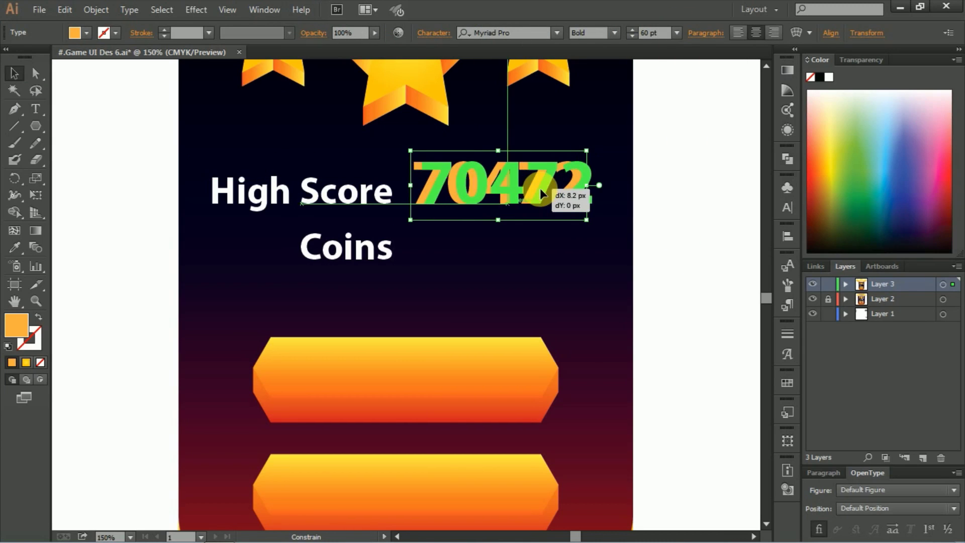
left_click(682, 233)
left_click(565, 189)
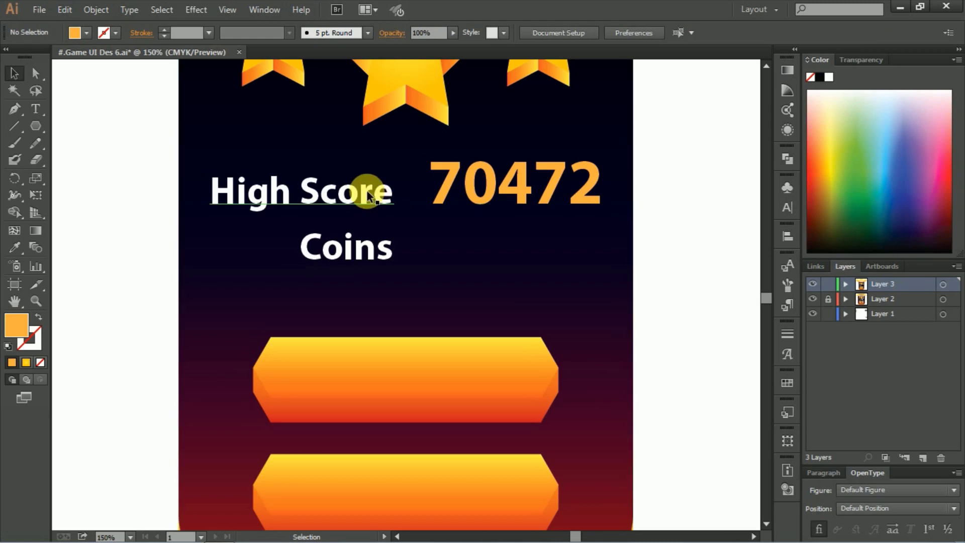
double_click(5, 327)
left_click_drag(691, 295, 669, 309)
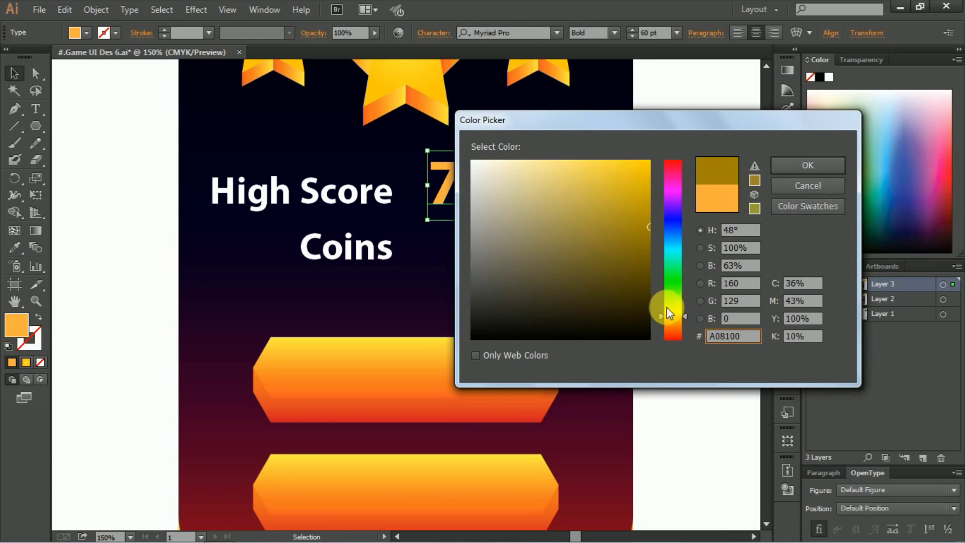
left_click(786, 165)
left_click(737, 216)
Duplicate 70472 below the original and change the copy's value to 842
key("ctrl+0")
key("ctrl+plus")
key("ctrl+plus")
key("ctrl+plus")
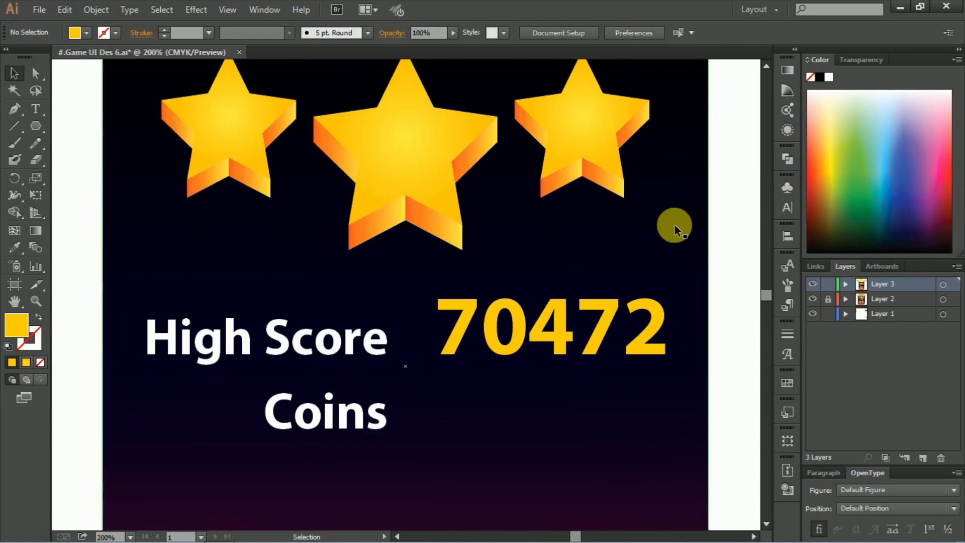
scroll(674, 224, "down", 3)
left_click_drag(550, 239, 550, 316)
double_click(656, 318)
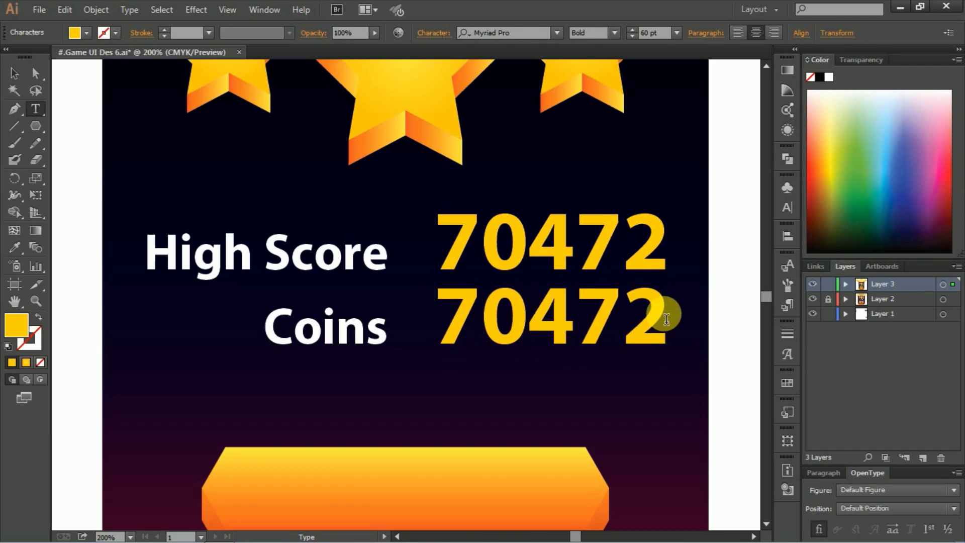
key("ctrl+a")
type("842")
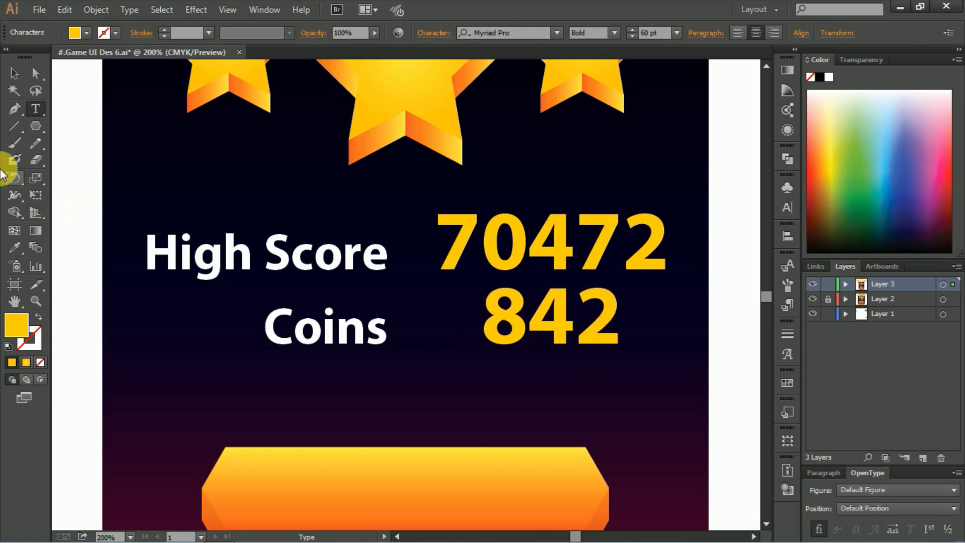
key("Escape")
Align 842 under the score and nudge the High Score and Coins labels into line
left_click_drag(582, 320, 529, 329)
key("Right")
key("Right")
key("Right")
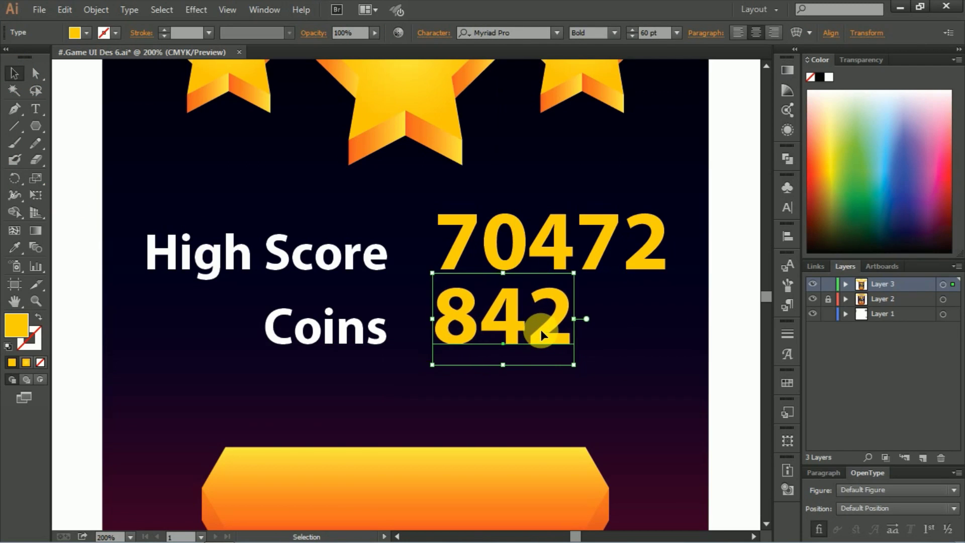
key("Right")
key("Right")
key("Right")
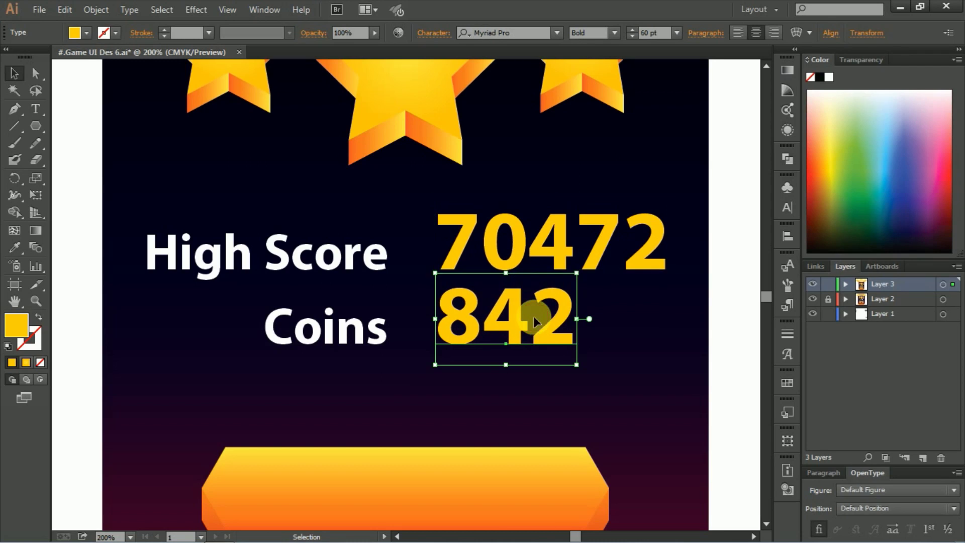
key("ctrl+0")
left_click(376, 317)
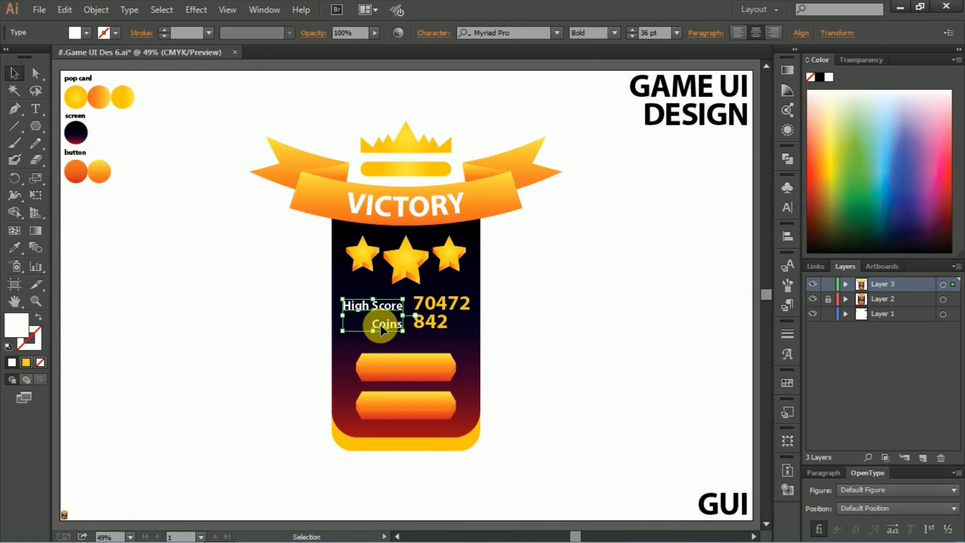
key("Right")
key("Right")
key("Right")
left_click(444, 310, "shift")
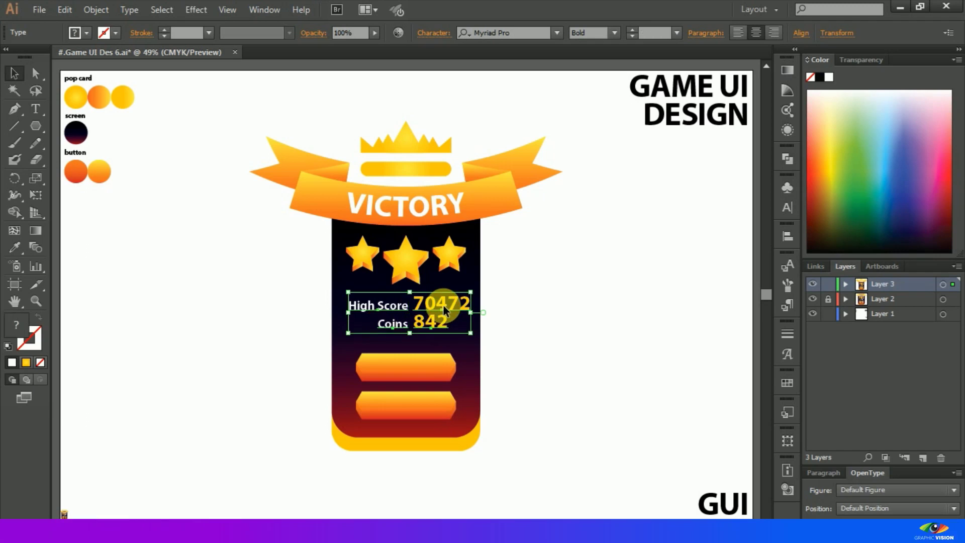
Type the 'retry' and 'next' text labels left of the card
left_click(563, 312)
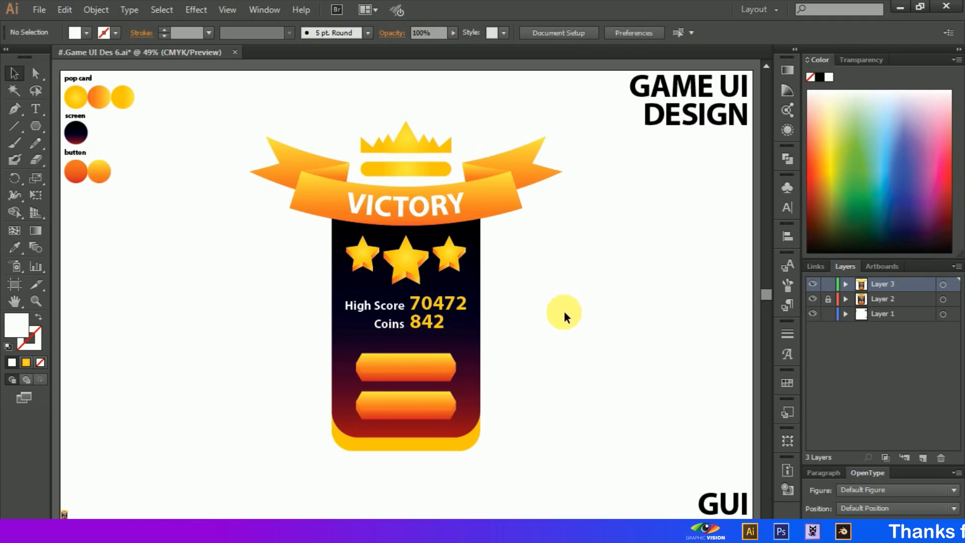
left_click(35, 109)
left_click(134, 299)
type("ret")
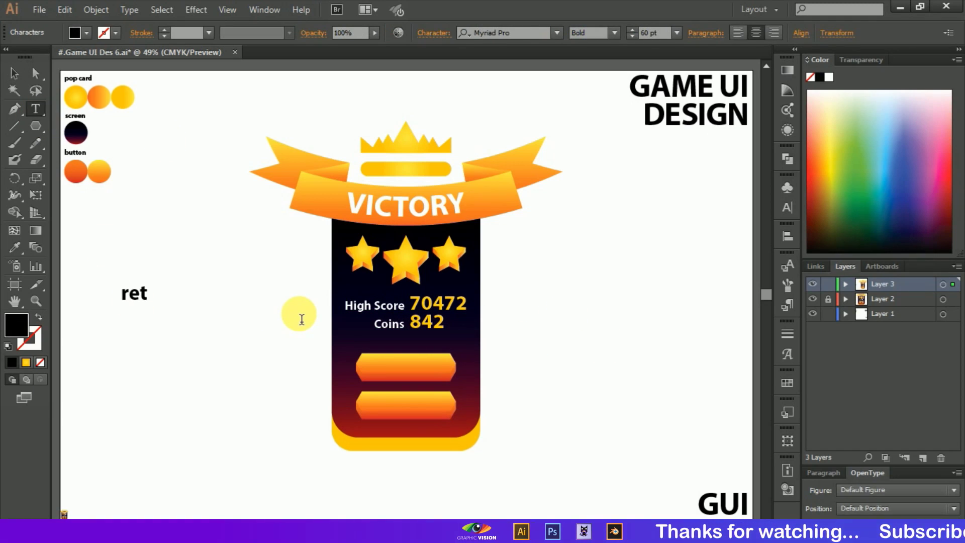
type("ry")
left_click(35, 110)
left_click(181, 369)
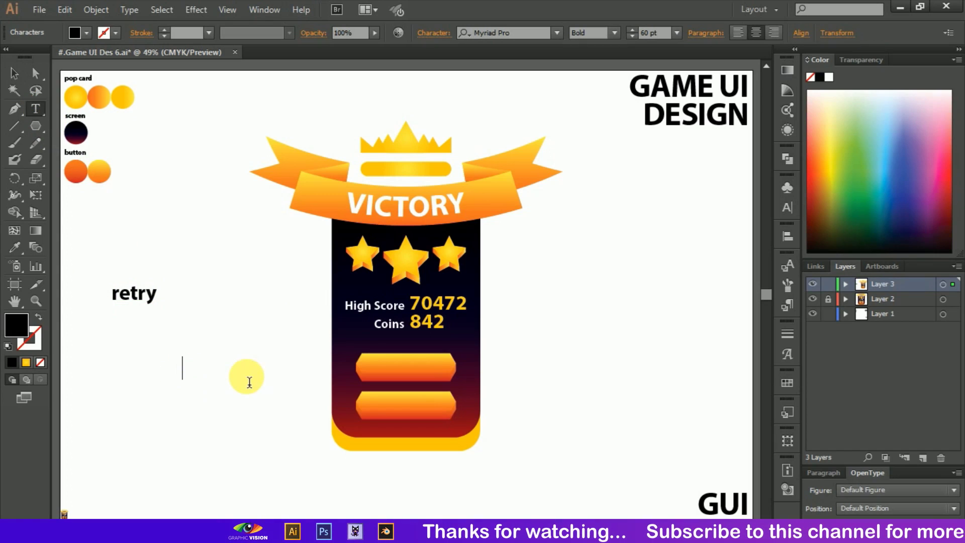
type("next")
Move 'retry' onto the top orange button and 'next' onto the lower one
left_click(14, 73)
left_click_drag(134, 296, 408, 364)
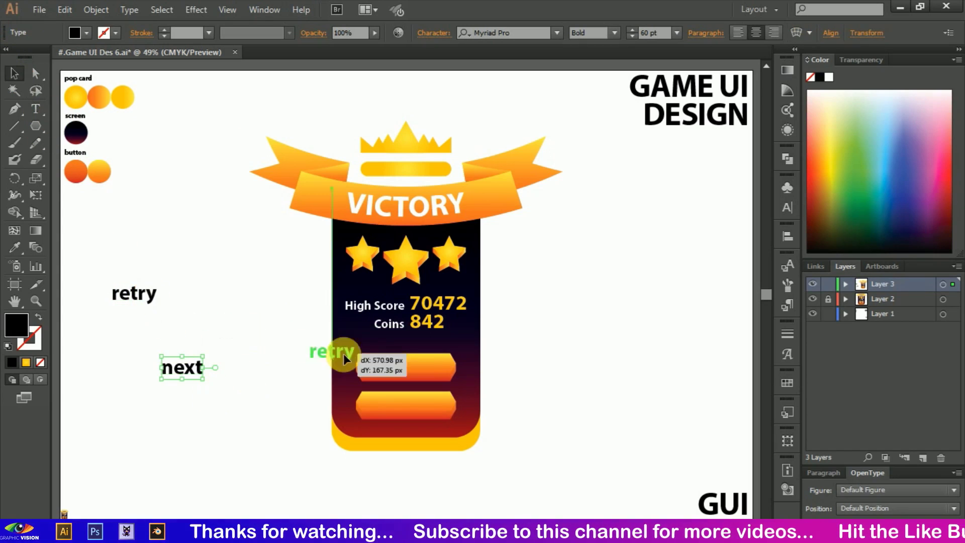
left_click(787, 237)
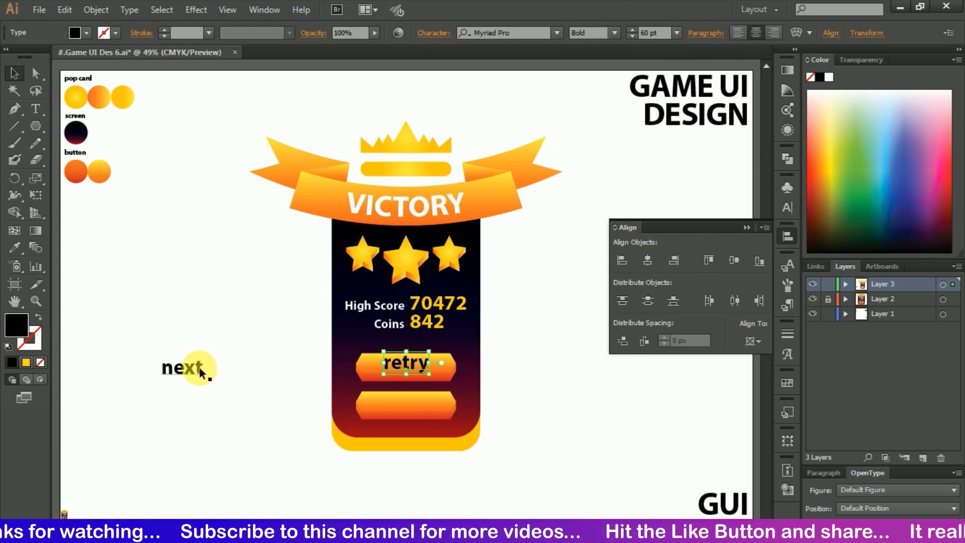
left_click_drag(199, 372, 420, 405)
left_click(673, 254)
key("ctrl+equal")
key("ctrl+equal")
key("ctrl+equal")
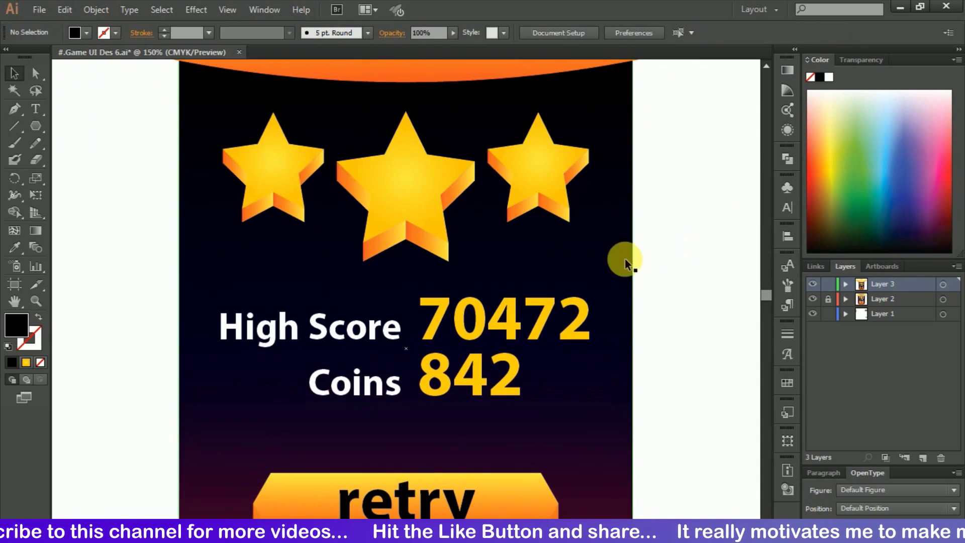
scroll(624, 258, "down", 3)
Select both button labels and change their font size
left_click(498, 334)
scroll(475, 397, "down", 2)
left_click(430, 404)
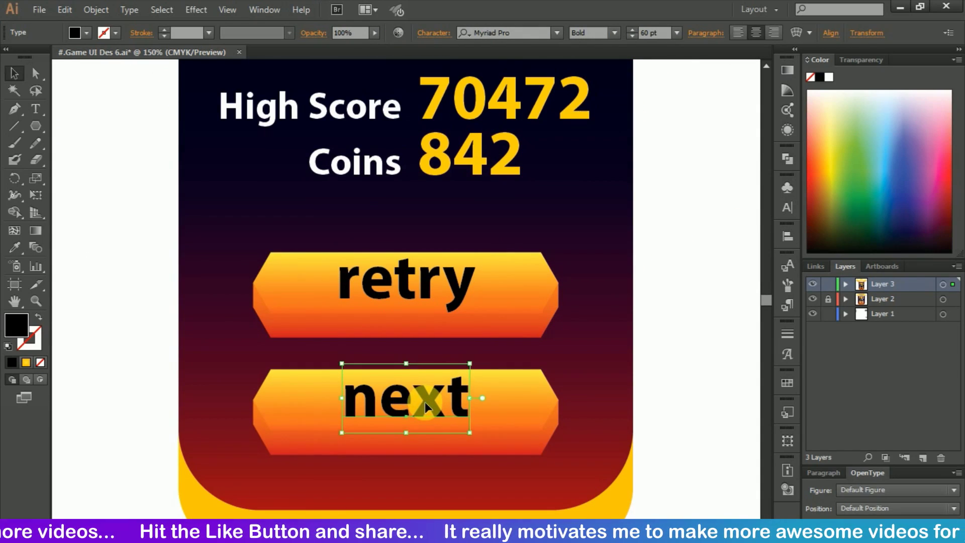
left_click(706, 333)
left_click(400, 426)
left_click(679, 349)
key("ctrl+0")
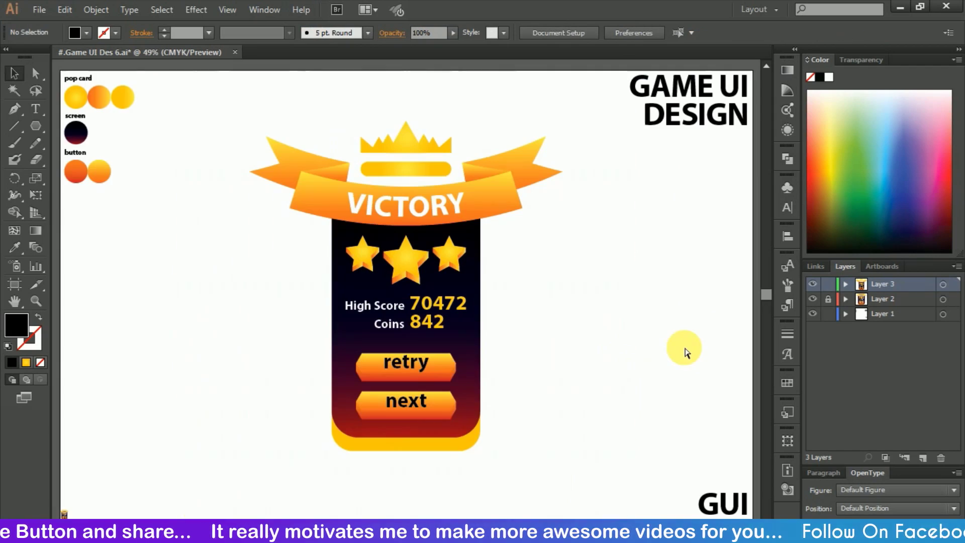
left_click(405, 363)
left_click(417, 402, "shift")
left_click(665, 32)
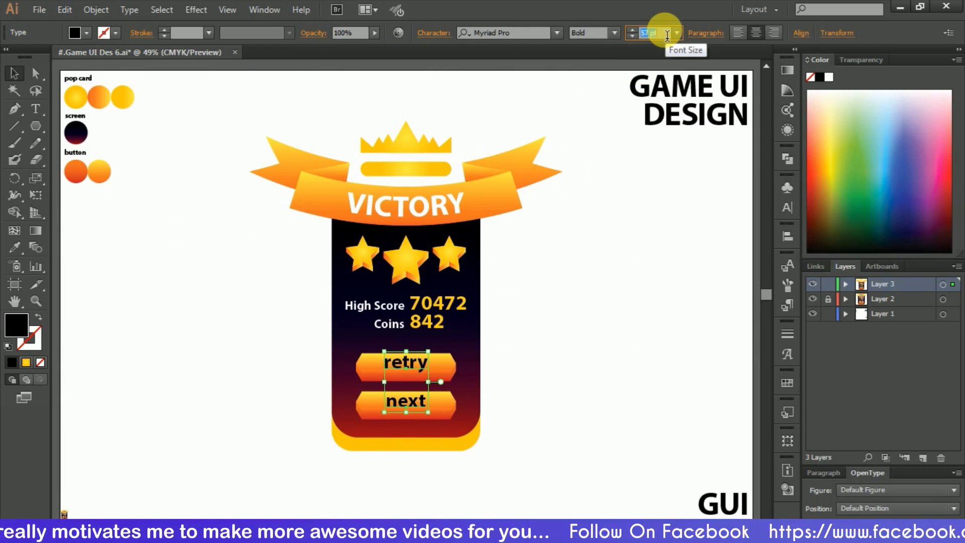
left_click(608, 300)
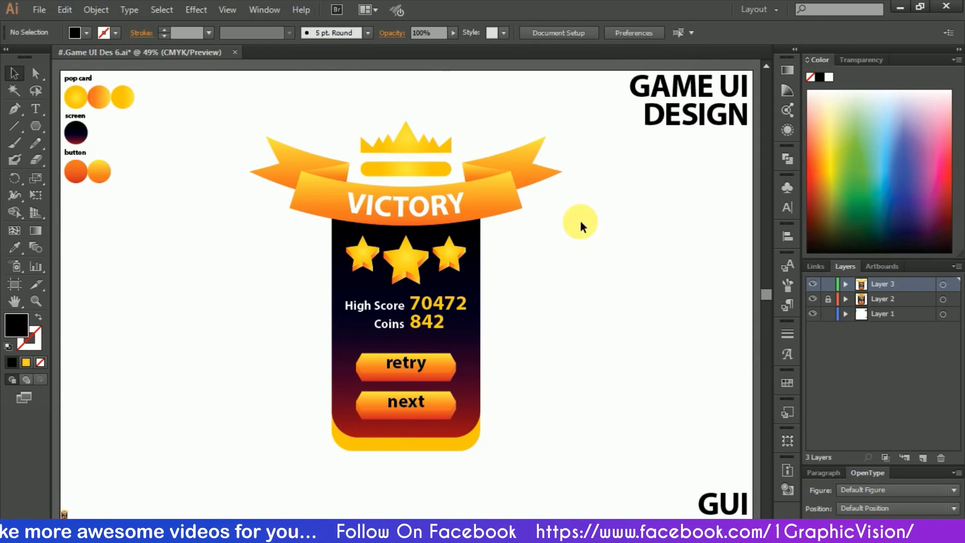
Drag the dark card's top edge up behind the VICTORY banner
left_click(454, 250)
left_click_drag(406, 220, 406, 149)
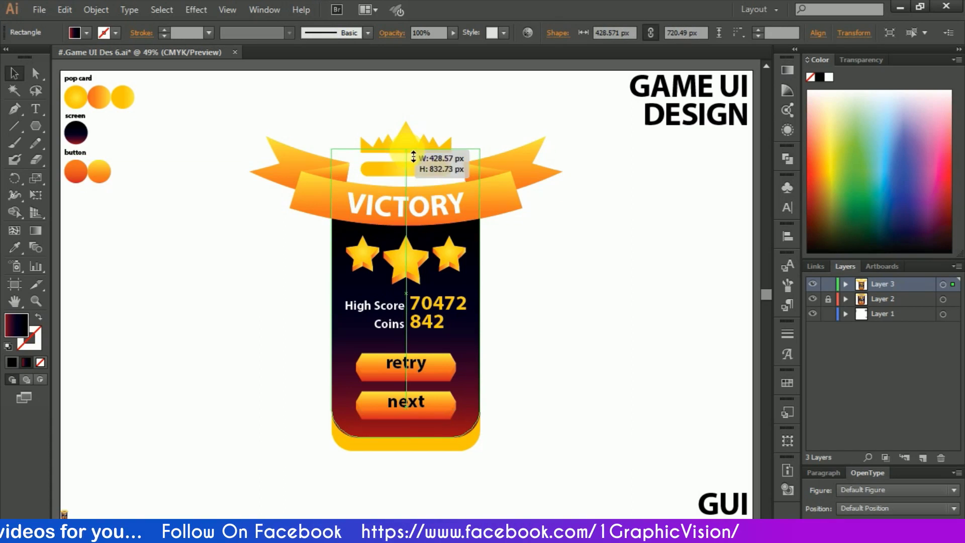
left_click(547, 270)
Ungroup the crown, then regroup it together with the yellow bar
left_click(404, 136)
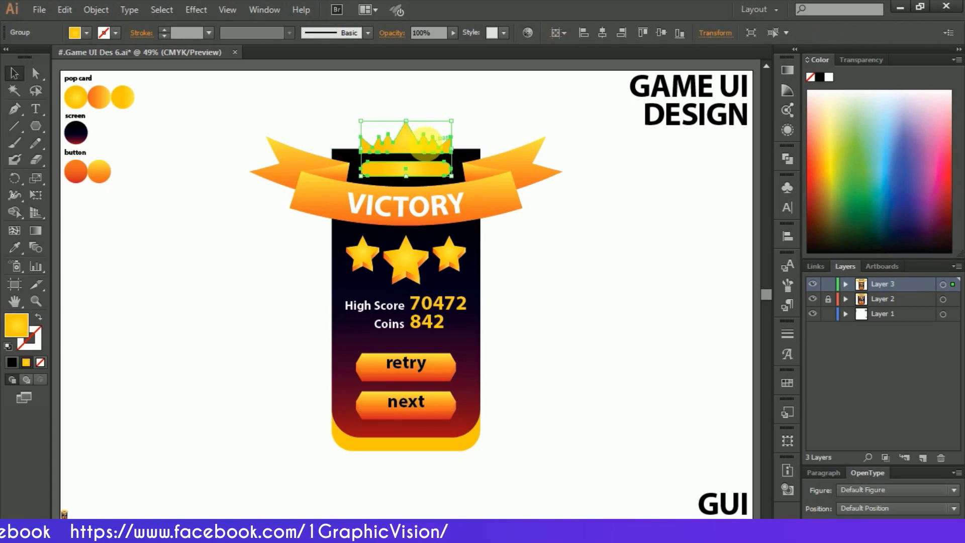
right_click(417, 144)
left_click(442, 230)
left_click_drag(416, 86, 432, 151)
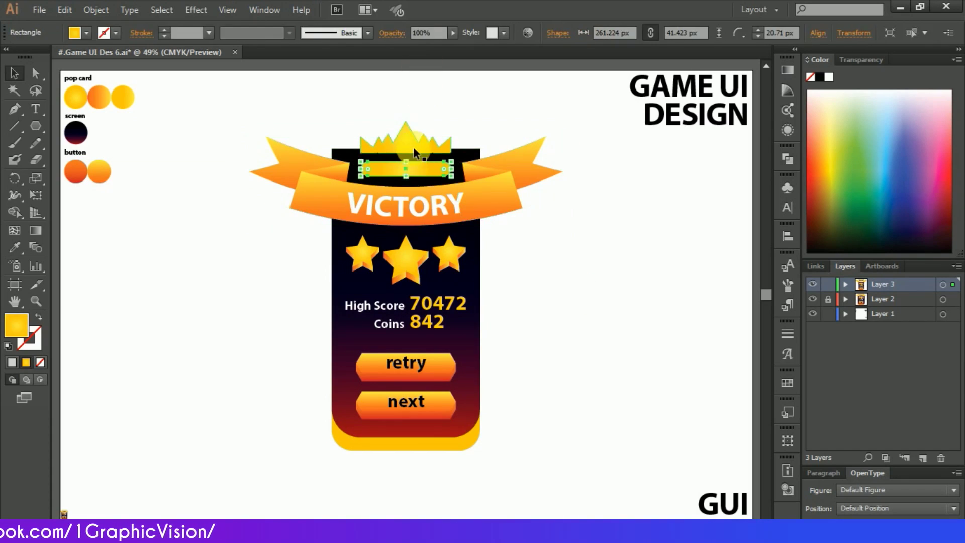
right_click(431, 146)
left_click(450, 209)
left_click(547, 192)
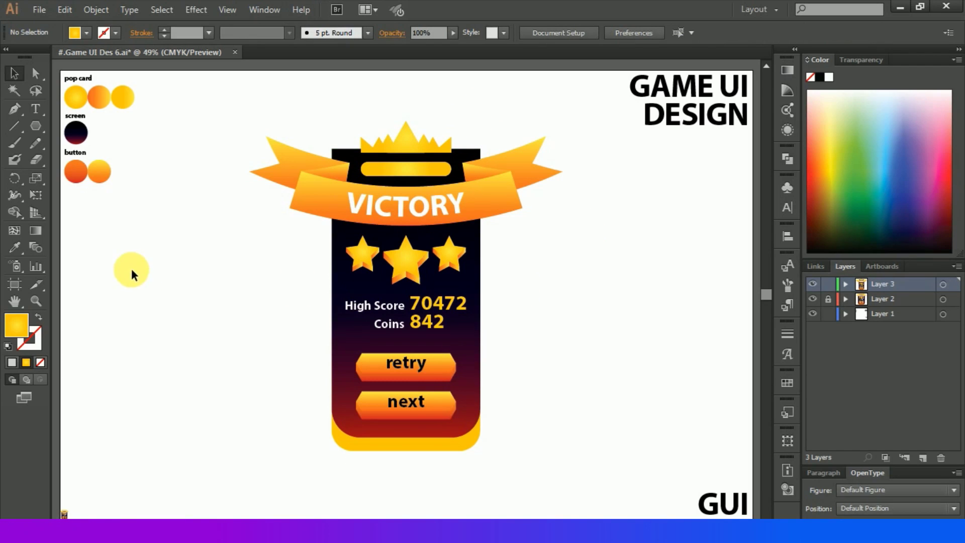
Scale the VICTORY banner down evenly about its centre
left_click(543, 215)
left_click_drag(573, 226, 493, 190)
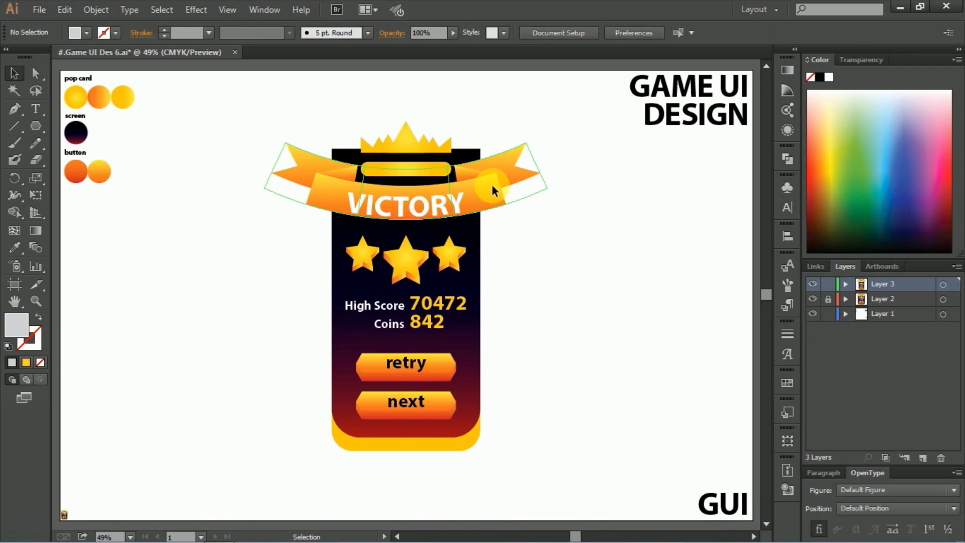
left_click(570, 253)
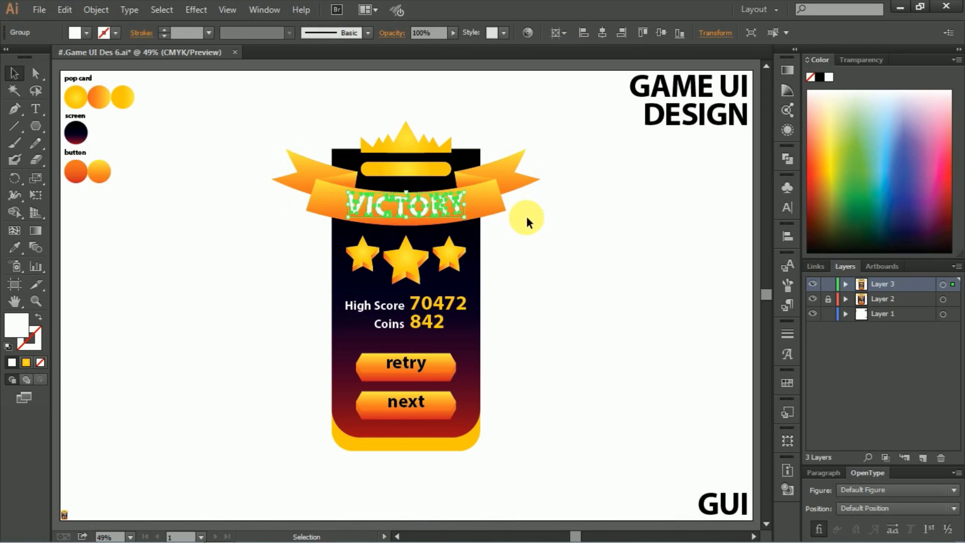
left_click(429, 175)
Draw a black rectangle left of the card and copy it downward
key("m")
mouse_move(130, 219)
left_mouse_down()
mouse_move(242, 247)
mouse_move(214, 262)
mouse_move(161, 263)
mouse_move(172, 282)
left_mouse_up()
left_click(86, 33)
left_click(74, 48)
left_click(146, 190)
Add a shorter bar copy and a tall black rectangle against the stepped bars
left_click_drag(146, 190, 221, 262)
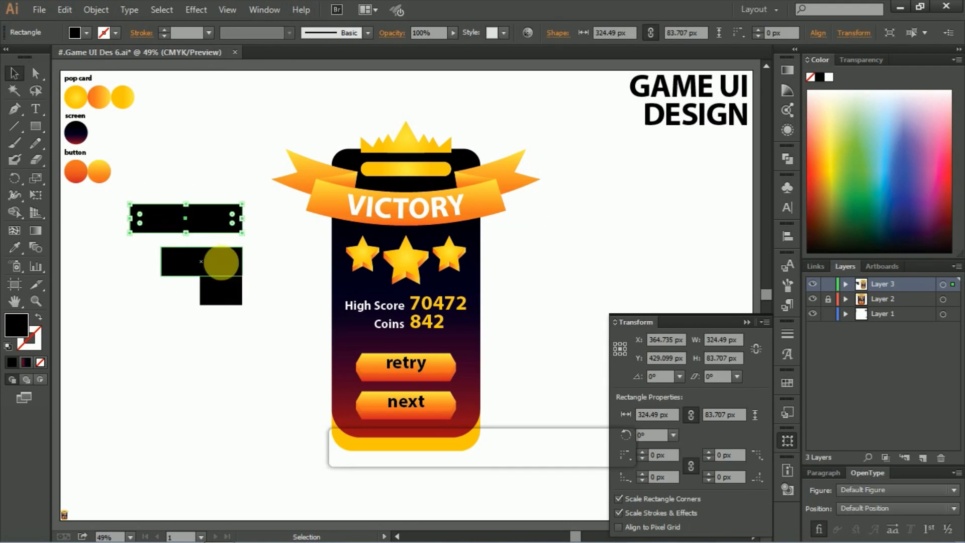
left_click(276, 327)
key("m")
left_click_drag(241, 205, 273, 381)
key("v")
left_click_drag(270, 275, 266, 275)
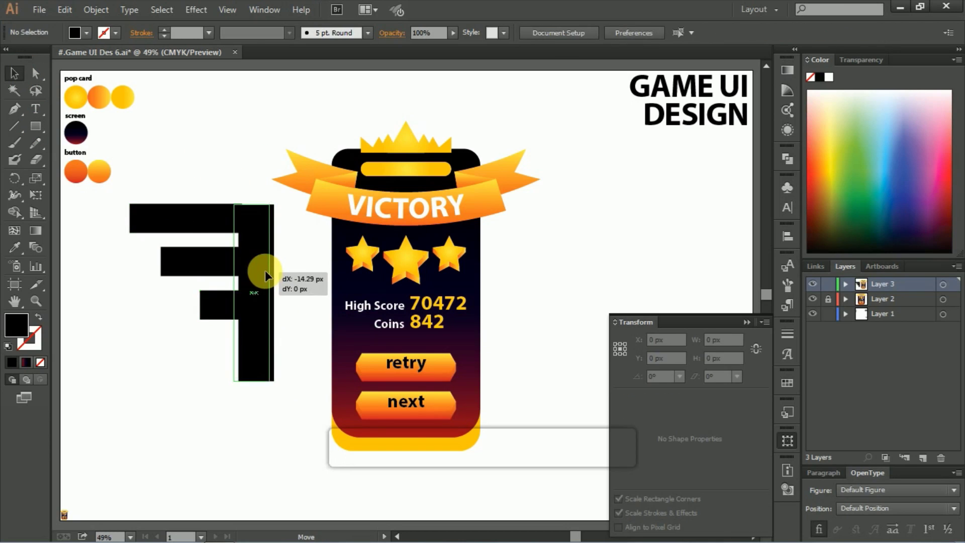
Merge the black rectangles into one F-shaped wing and rotate it 45°
key("ctrl+1")
scroll(409, 204, "down", 2)
left_click(297, 226, "shift")
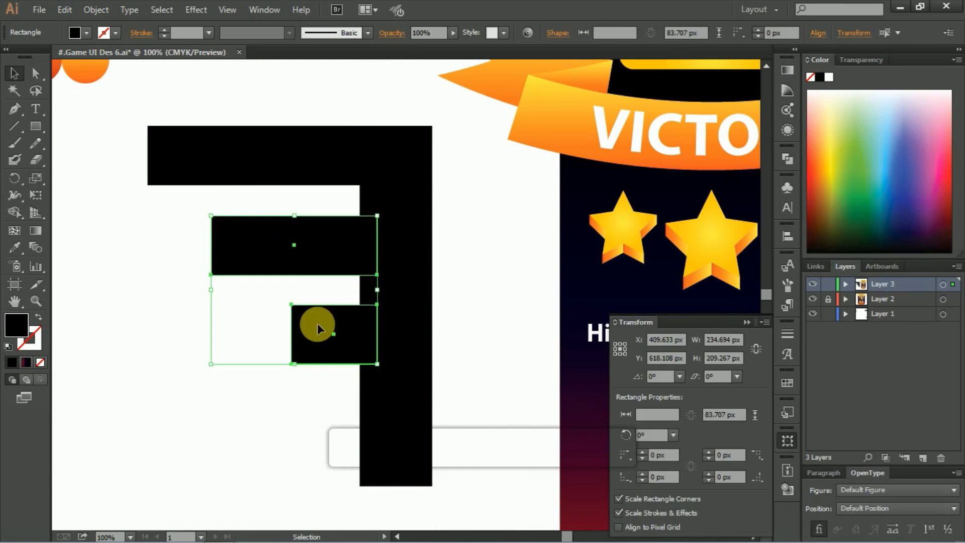
left_click_drag(168, 90, 424, 431)
left_click(787, 159)
key("a")
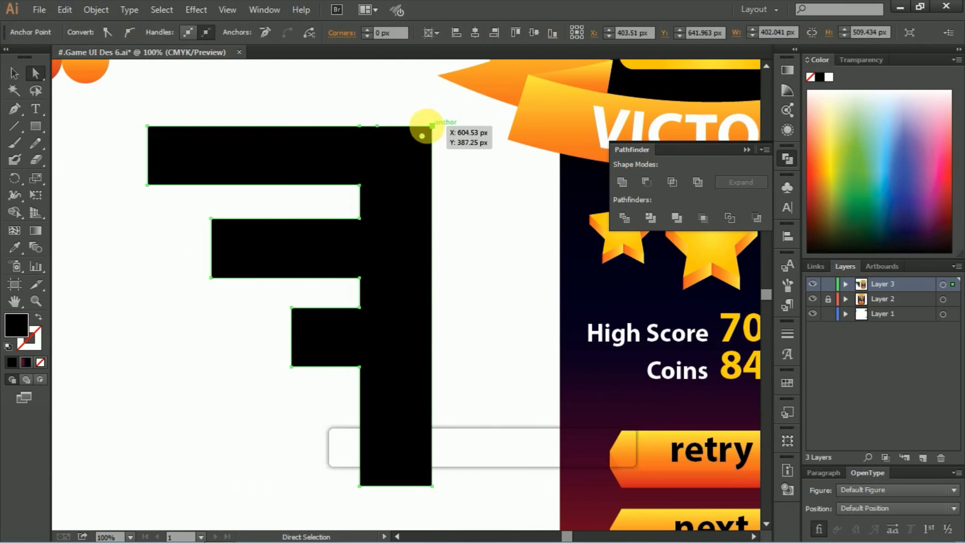
left_click_drag(437, 126, 416, 192)
Round the wing bar ends, place the wing on the banner, and mirror a second wing
key("ctrl+0")
left_click(108, 285)
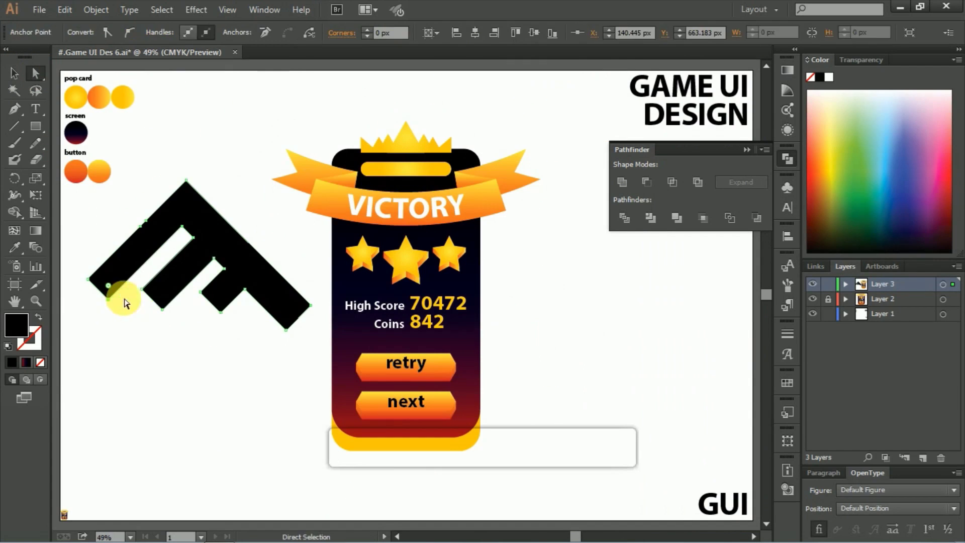
left_click(182, 238)
key("v")
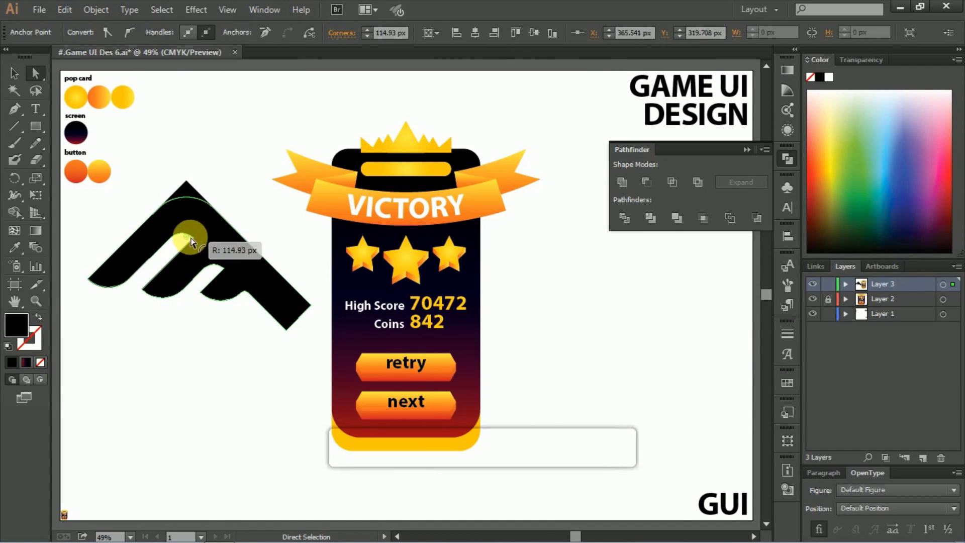
left_click_drag(312, 308, 414, 198)
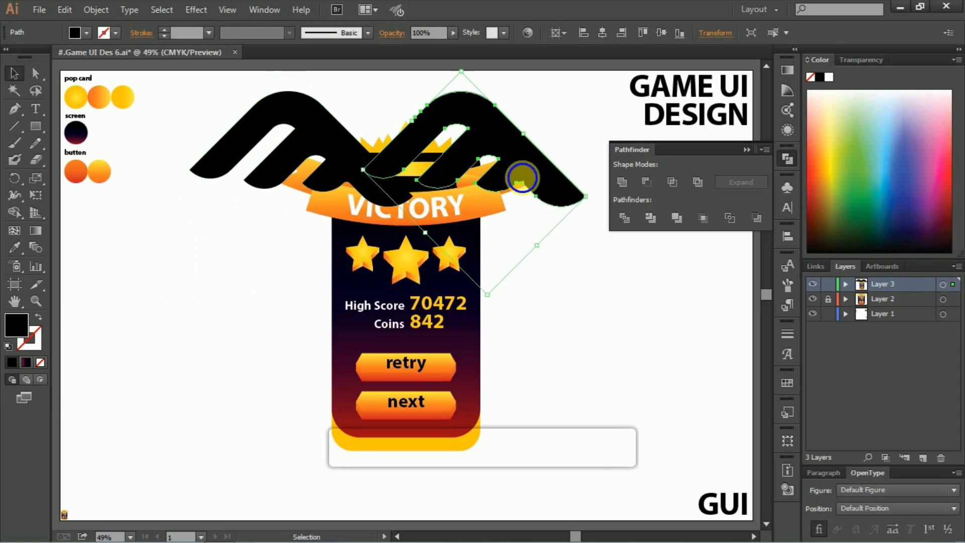
left_click_drag(521, 177, 452, 189)
Scale the wings down toward the top and sit the crown on the card top
left_click(351, 147, "shift")
mouse_move(351, 147)
left_mouse_down()
mouse_move(513, 294)
mouse_move(552, 150)
left_mouse_up()
key("ctrl+z")
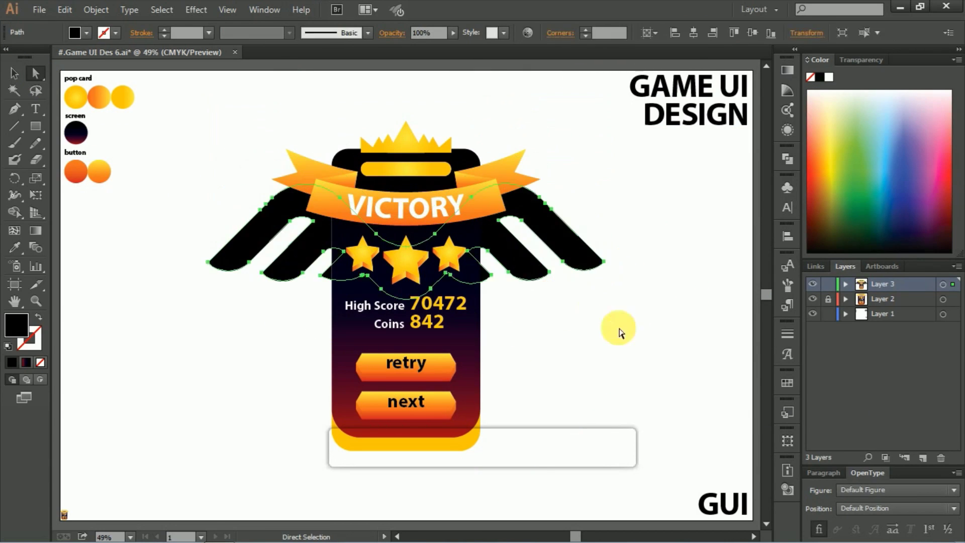
key("v")
mouse_move(607, 301)
left_mouse_down()
mouse_move(555, 168)
mouse_move(489, 132)
left_mouse_up()
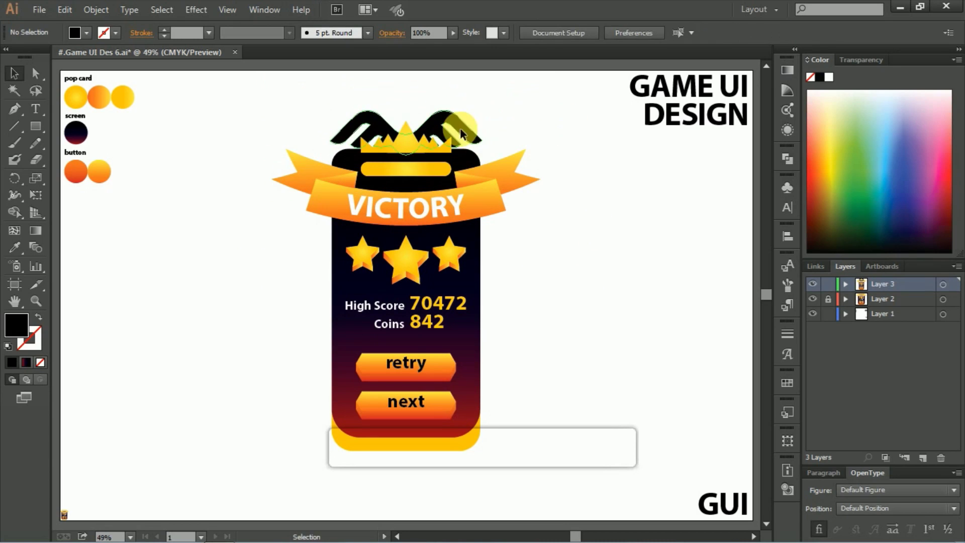
left_click_drag(430, 147, 431, 132)
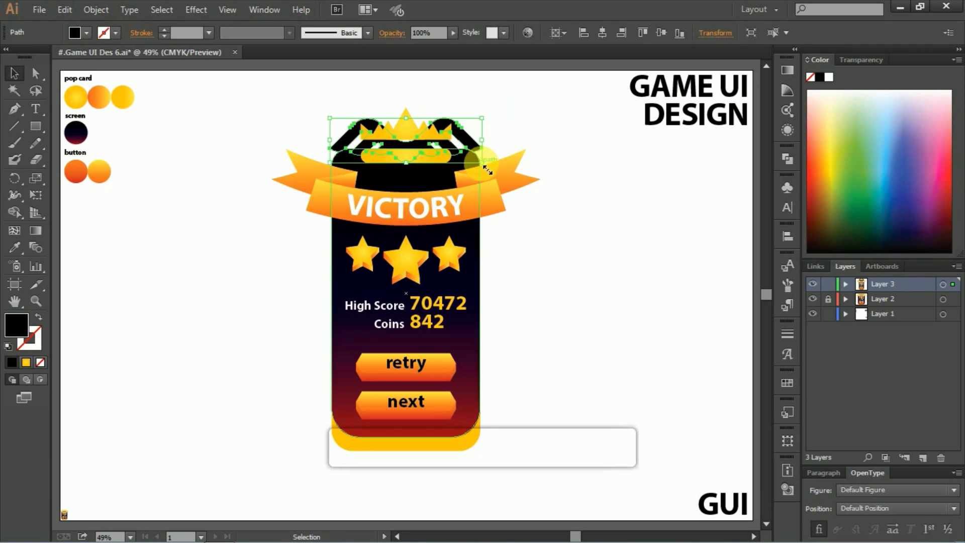
left_click_drag(581, 168, 538, 280)
mouse_move(423, 162)
left_mouse_down()
mouse_move(423, 176)
mouse_move(424, 165)
left_mouse_up()
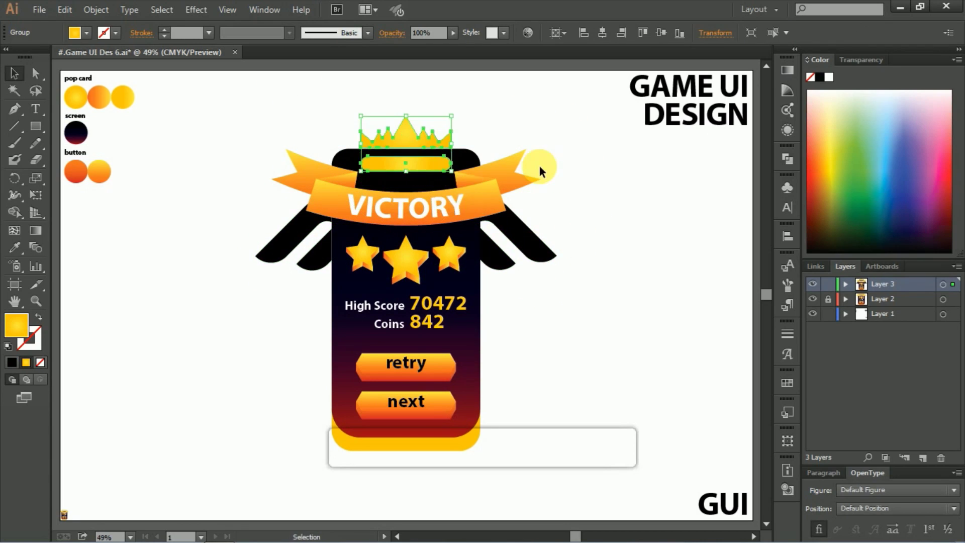
left_click_drag(534, 162, 587, 263)
Fill the wings with the dark-red gradient running vertically at 90°
key("i")
left_click(75, 131)
key("ctrl+F9")
left_click(672, 116)
left_click(685, 192)
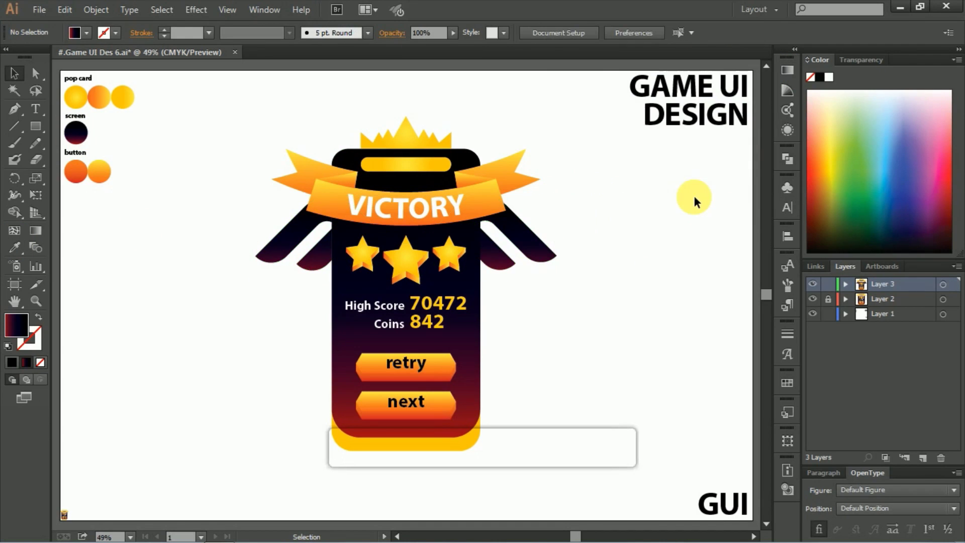
Try moving the wings up and right, undoing both to keep them mid-card
left_click_drag(518, 259, 517, 139)
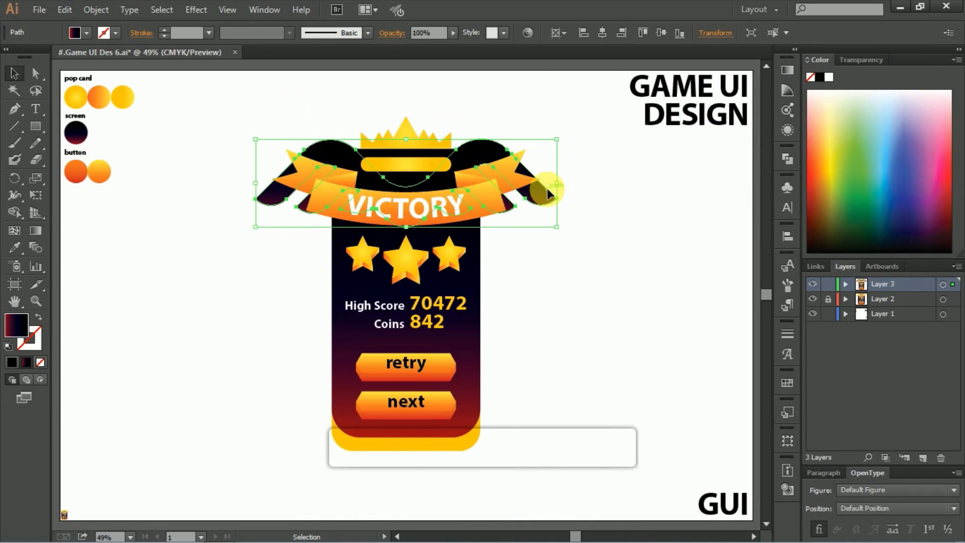
key("ctrl+z")
left_click(581, 252)
scroll(378, 237, "right", 3)
left_click_drag(377, 237, 517, 258)
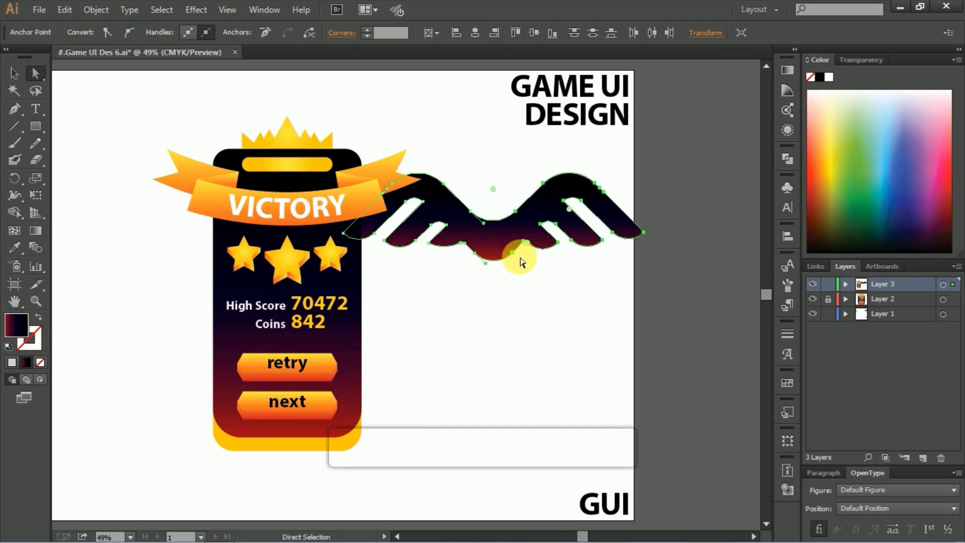
key("ctrl+z")
left_click(641, 272)
scroll(642, 272, "left", 5)
scroll(685, 300, "right", 2)
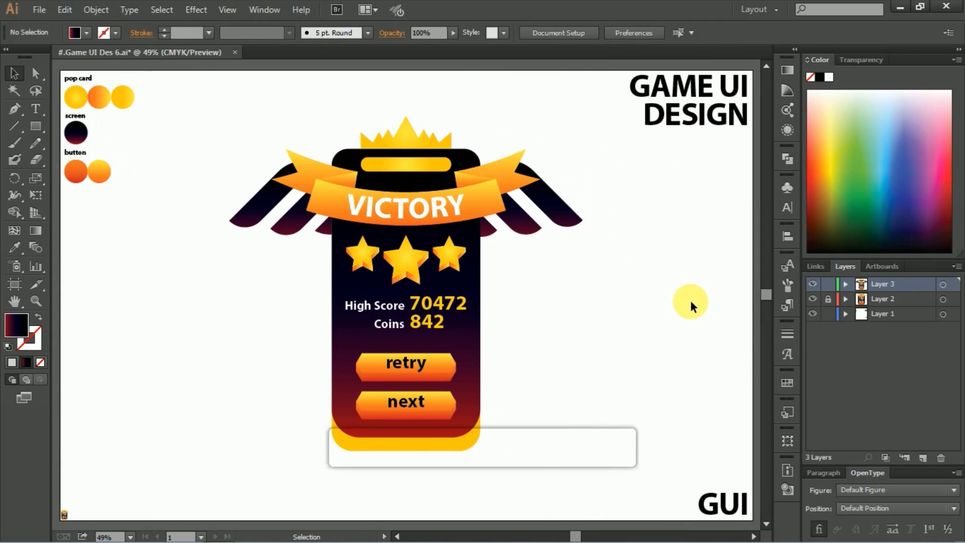
Add an Outer Glow to VICTORY and pick a pale yellow glow colour
left_click(478, 222)
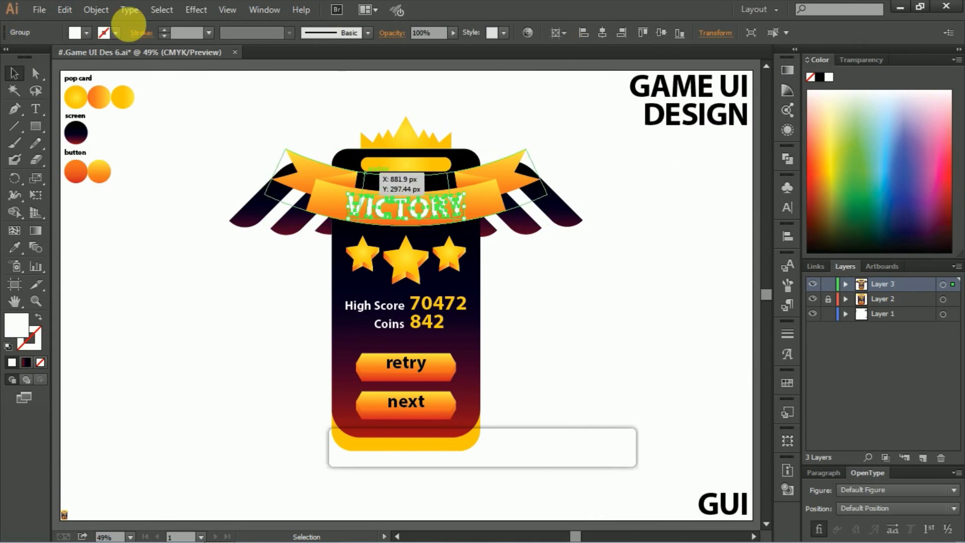
left_click(196, 10)
left_click(374, 203)
left_click(634, 242)
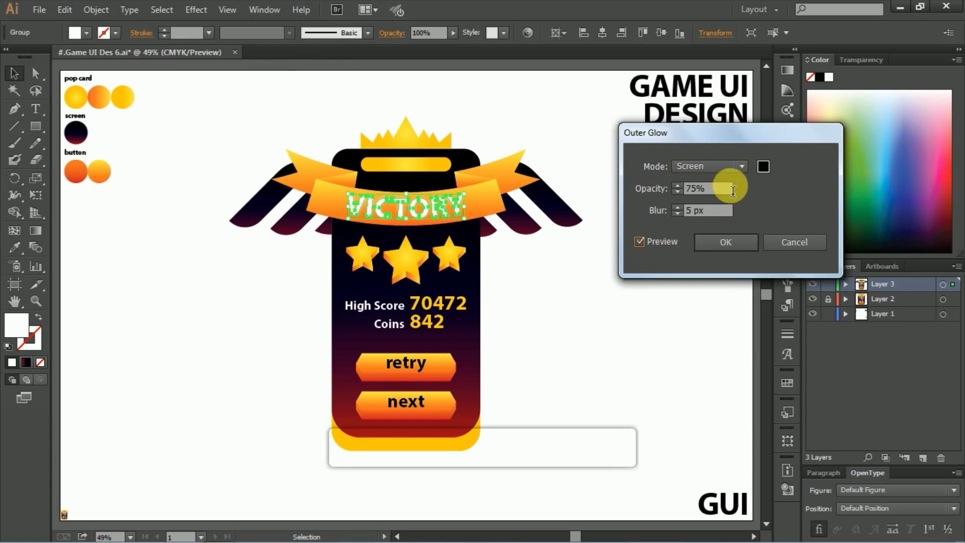
left_click(742, 163)
left_click(673, 316)
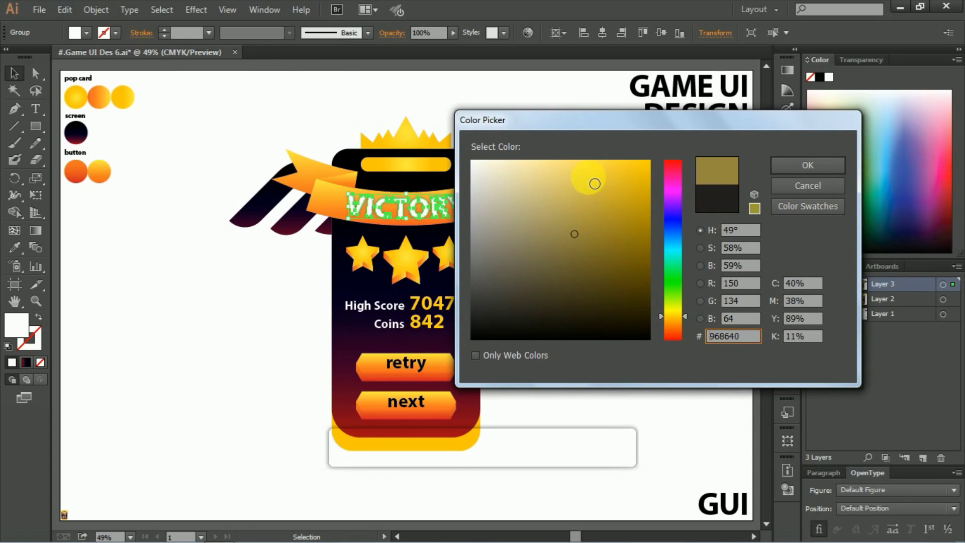
left_click(485, 151)
left_click(782, 171)
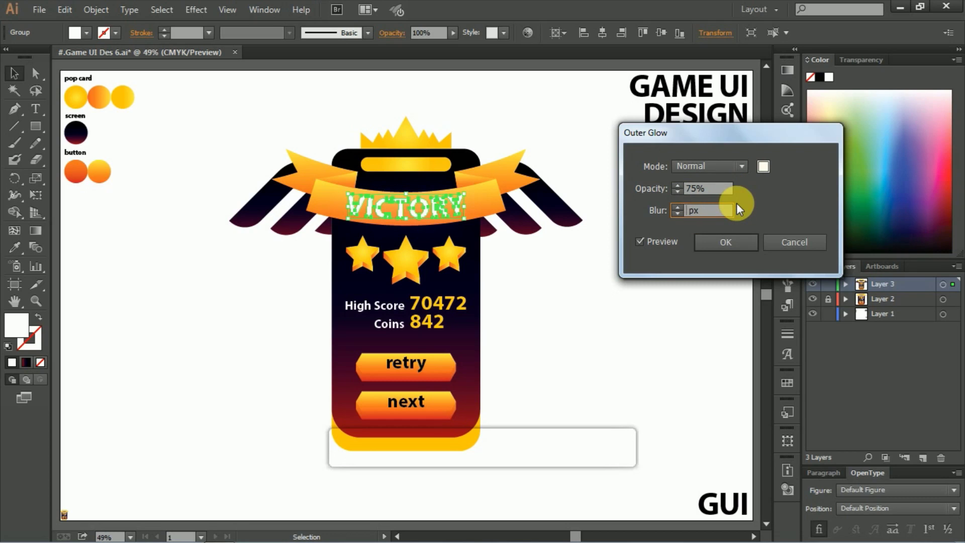
Set the glow to 15 px blur, 100% opacity and colour FCE586, and apply it
type("15")
left_click(697, 197)
type("100")
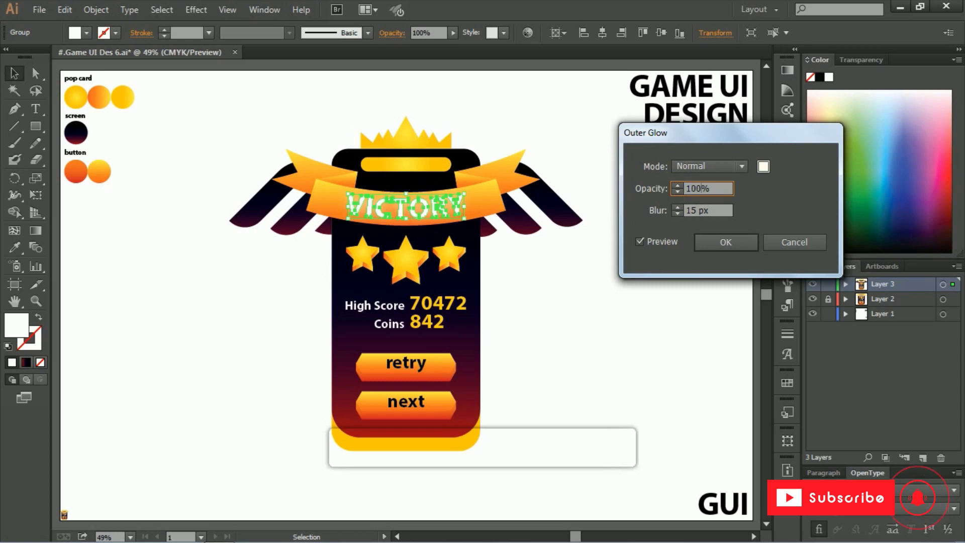
left_click(763, 166)
left_click(563, 168)
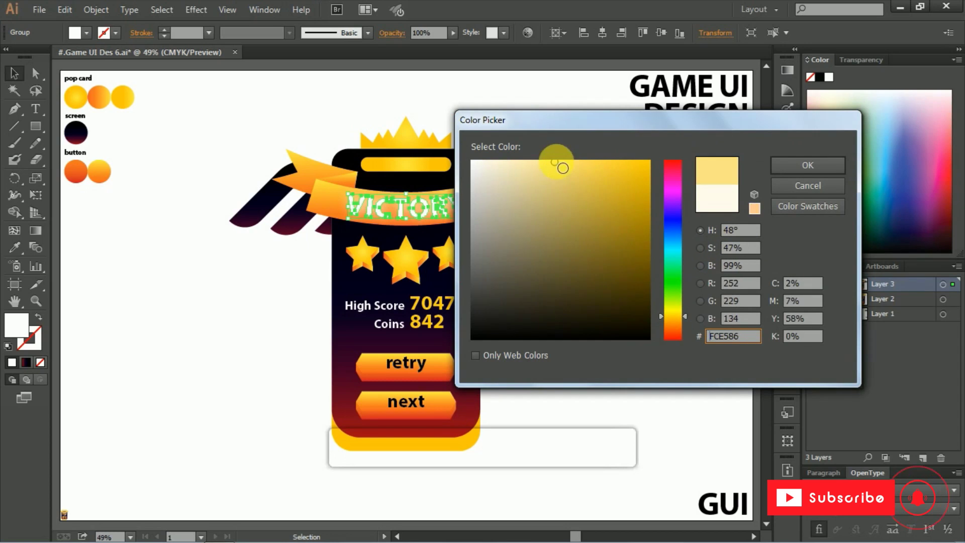
left_click(783, 167)
left_click(749, 240)
left_click(648, 235)
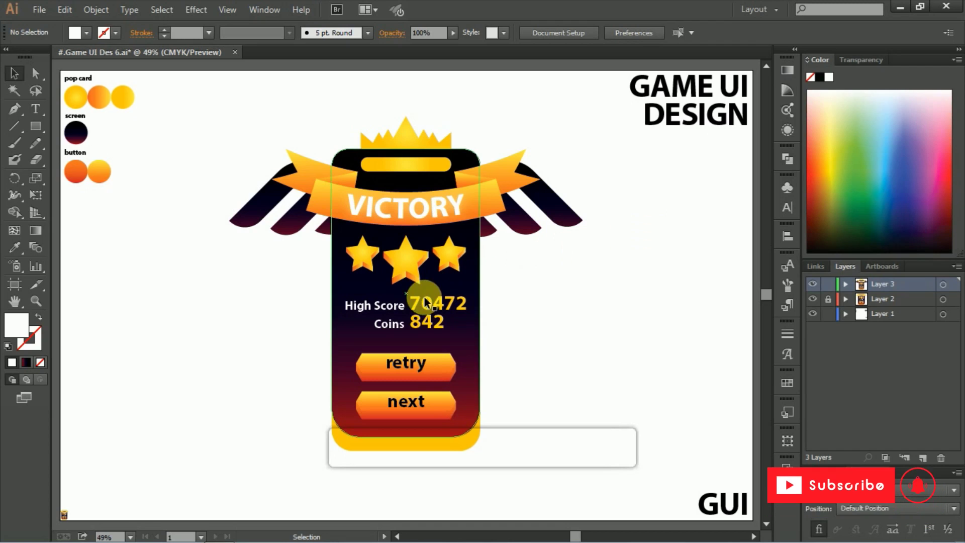
Add an outer glow to the High Score and Coins text, trying Multiply, Screen and Soft Light blending
left_click(396, 311)
left_click(196, 9)
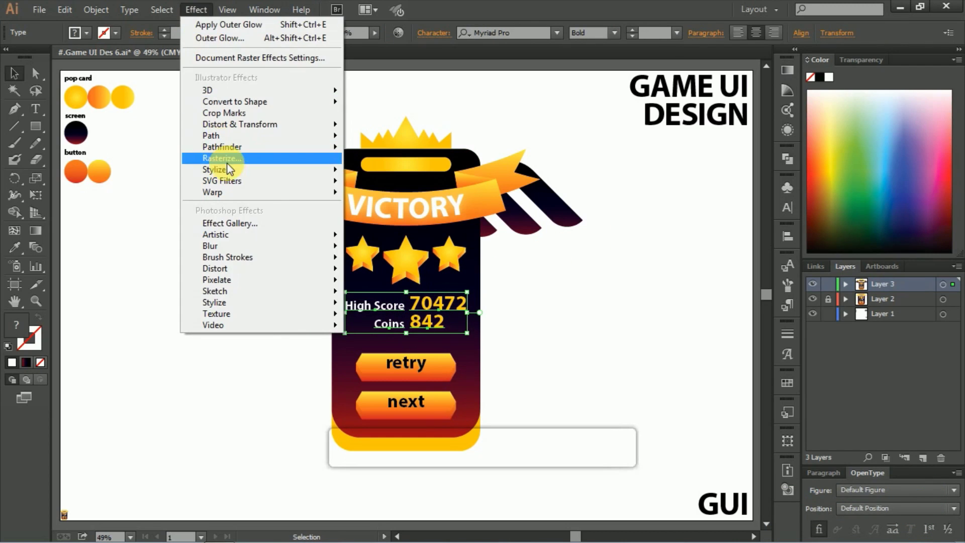
left_click(390, 217)
left_click(725, 166)
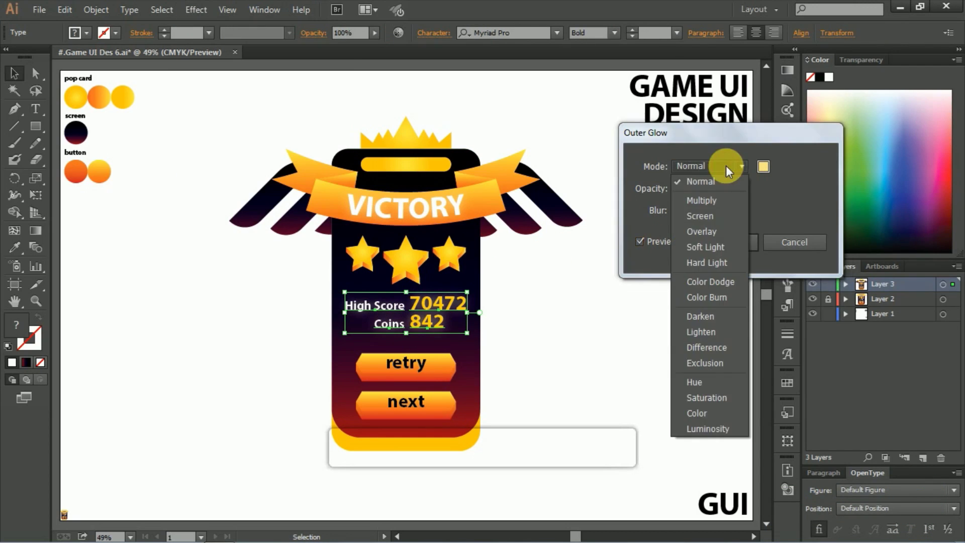
left_click(698, 198)
left_click(713, 166)
left_click(718, 213)
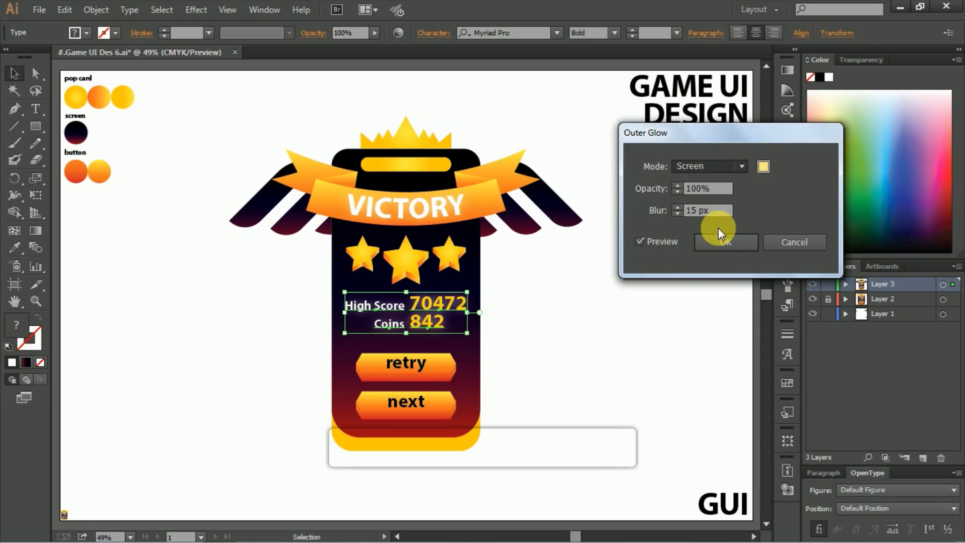
left_click(713, 165)
left_click(703, 233)
key("Down")
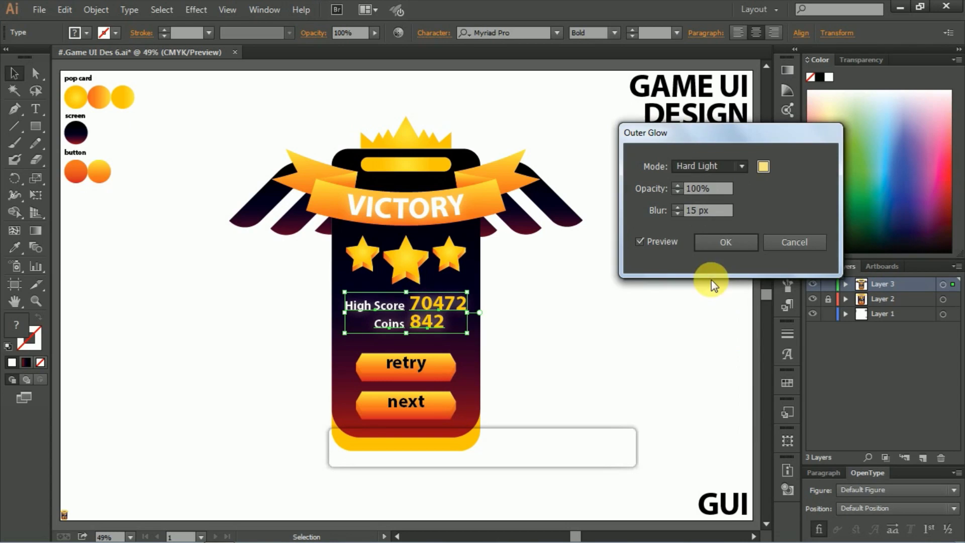
key("Down")
left_click(726, 241)
left_click(681, 271)
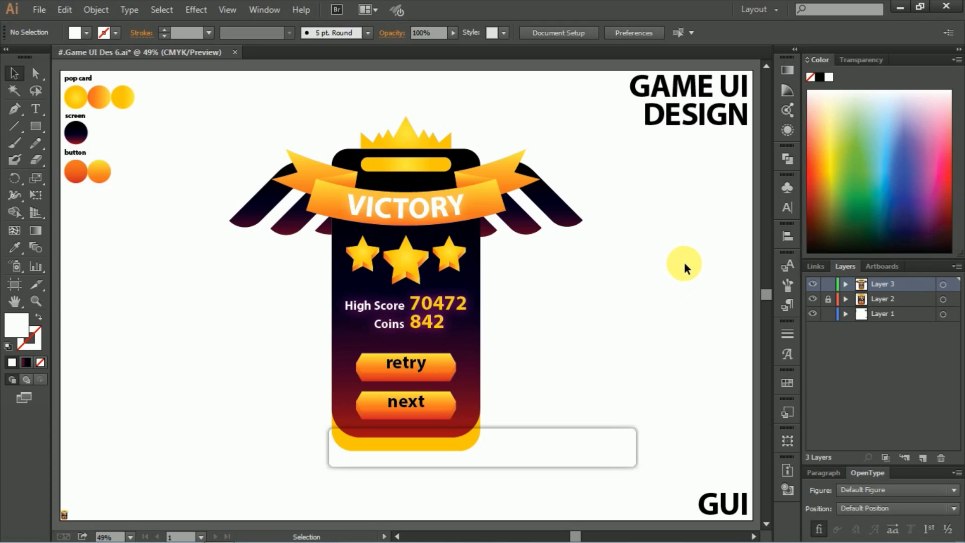
Reapply the yellow glow to the middle star and the left and right stars
left_click(406, 258)
left_click(196, 10)
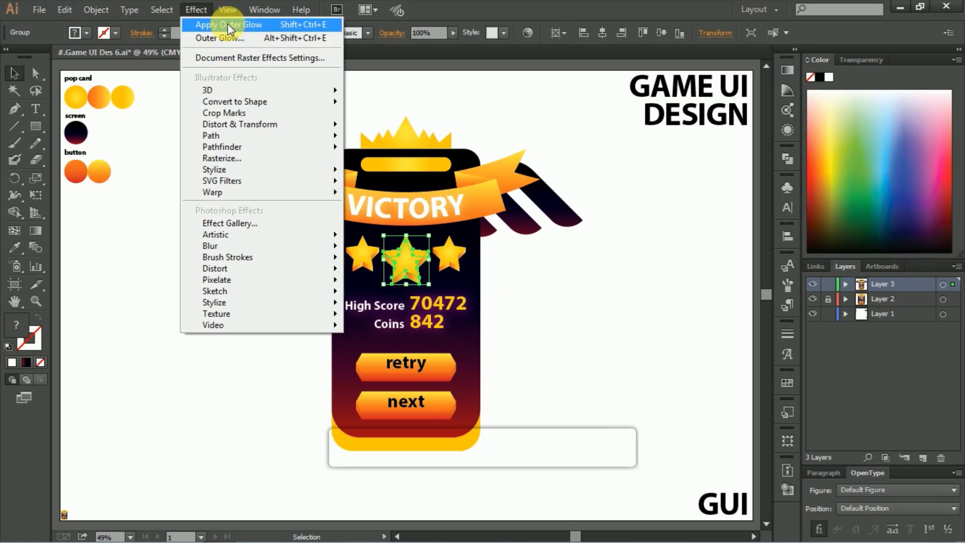
left_click(231, 26)
left_click(227, 10)
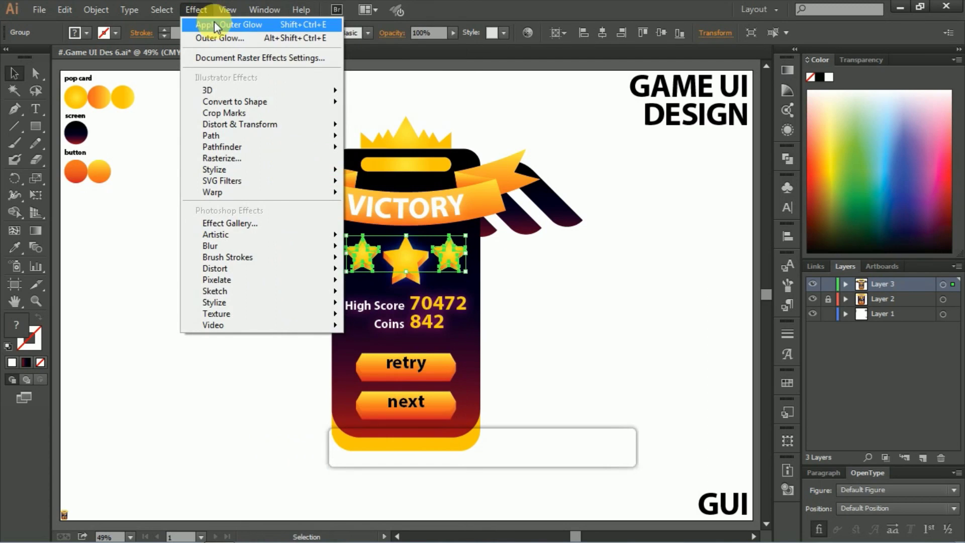
left_click(216, 26)
left_click(139, 180)
Reapply the yellow glow to the retry and next buttons
left_click(377, 382)
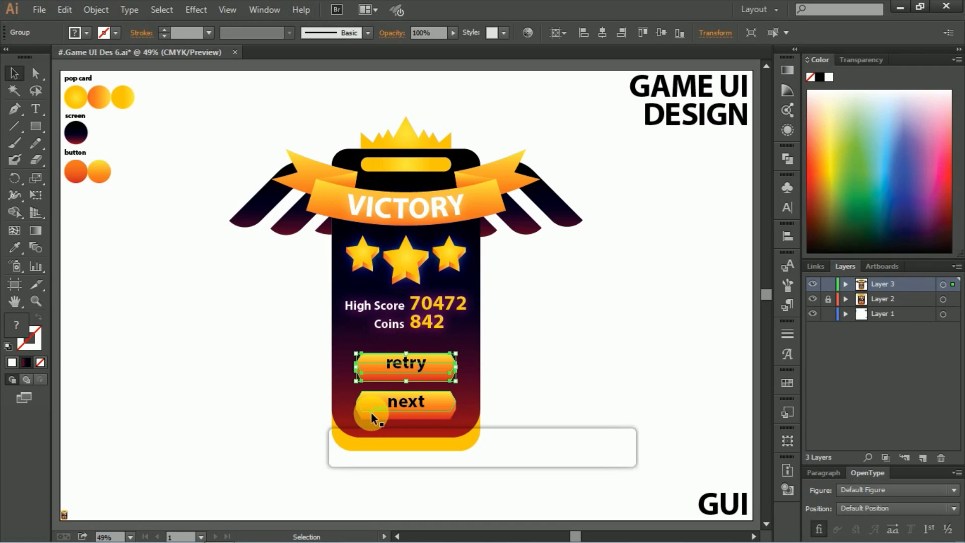
left_click(227, 9)
left_click(209, 146)
left_click(182, 210)
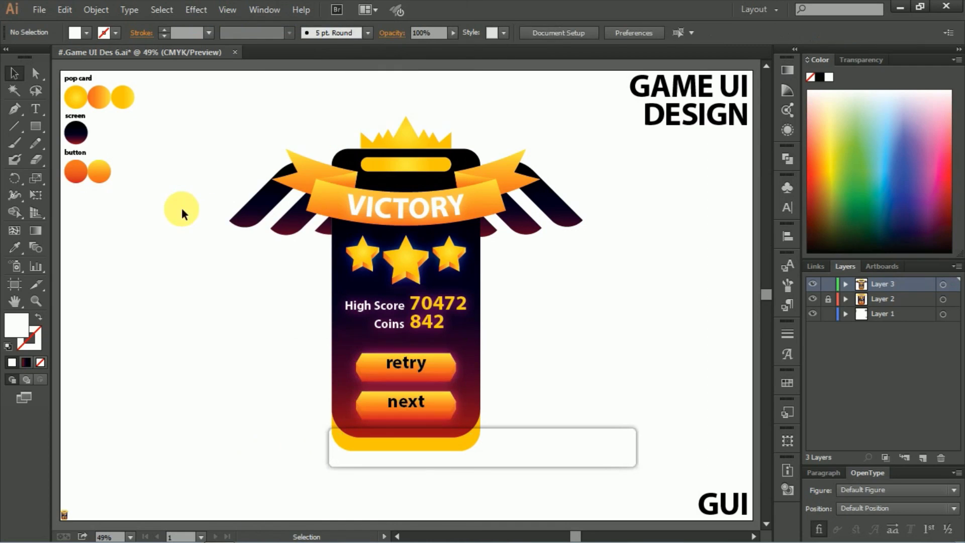
left_click(404, 330)
left_click(661, 320)
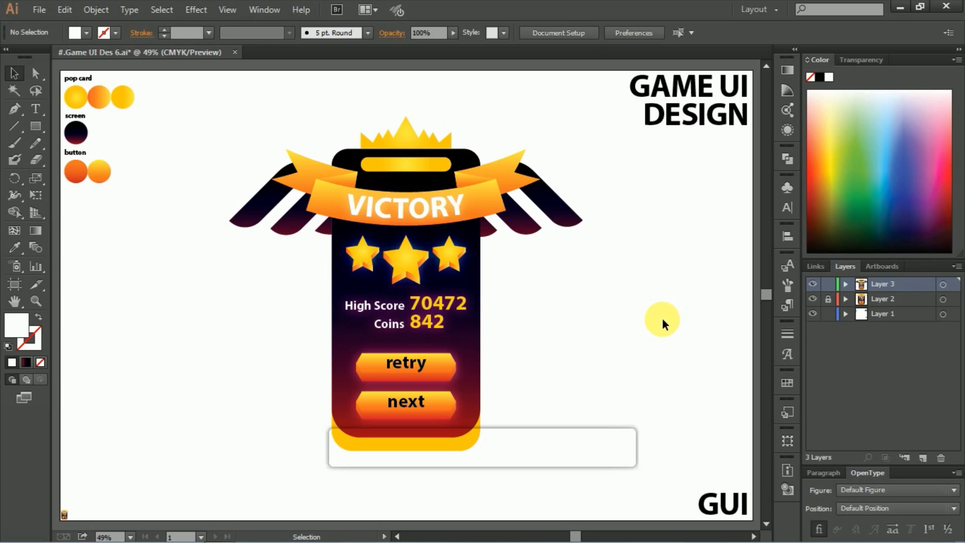
Ungroup the card and delete the dark striped wing shapes behind the VICTORY ribbon
right_click(557, 214)
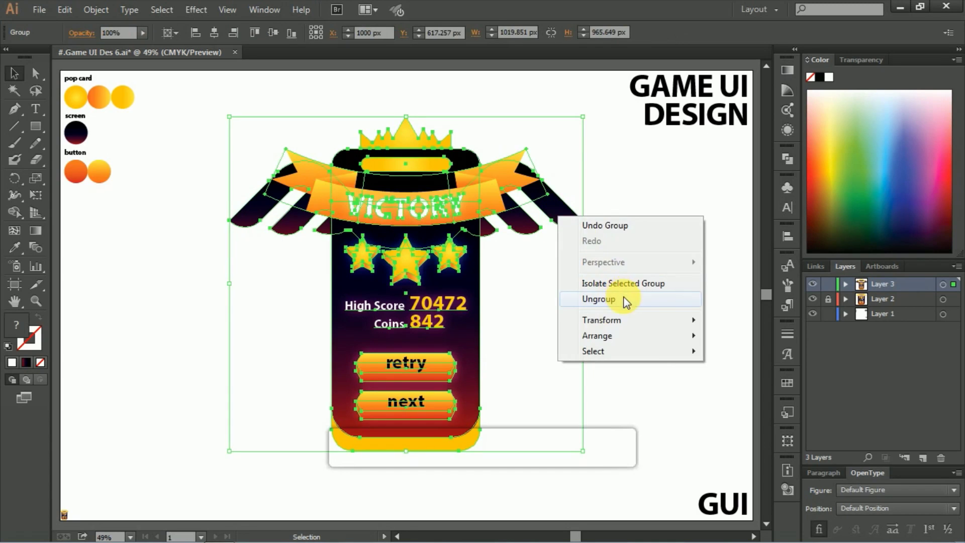
left_click(623, 300)
left_click(564, 216)
key("Delete")
left_click(453, 327)
left_click(672, 304)
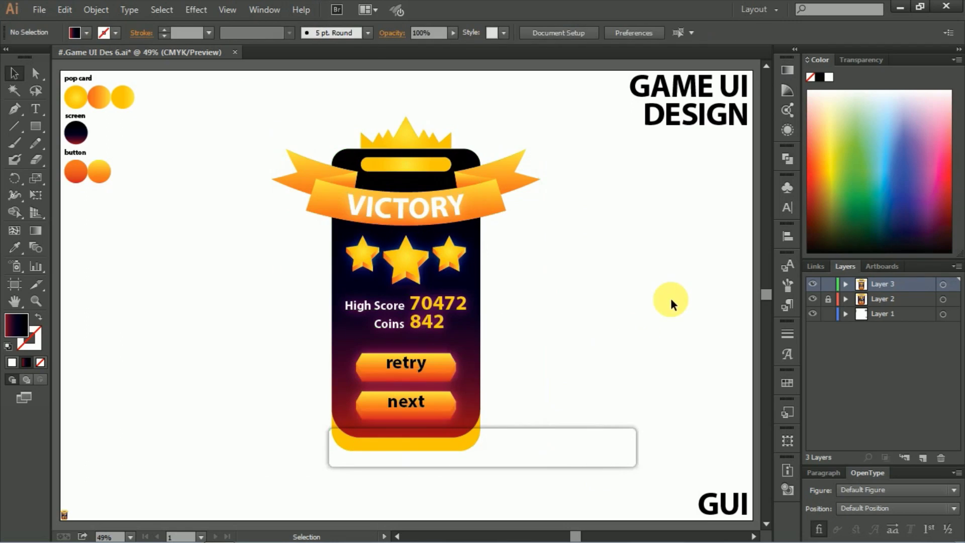